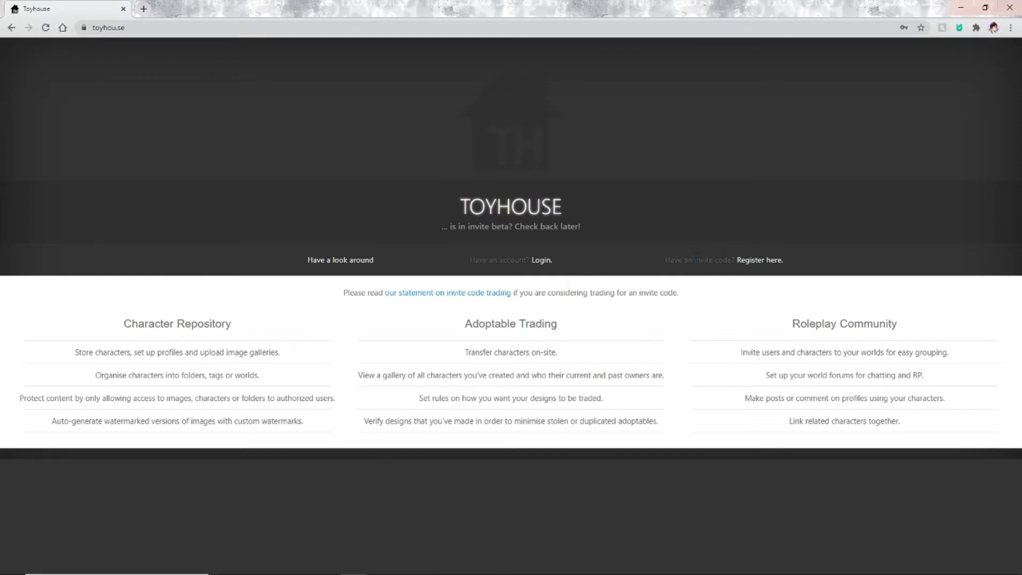
- Open the registration form, enter the invite code, accept the Terms of Service and Site Rules, and submit the registration
{"action": "left_click_drag", "start_coordinate": [694, 260], "coordinate": [735, 261]}
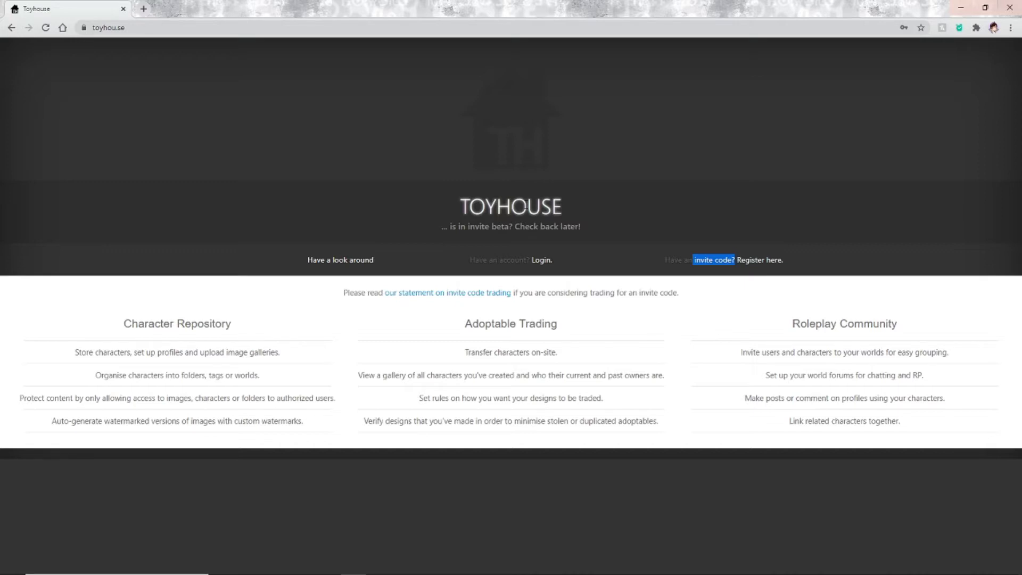
{"action": "left_click", "coordinate": [757, 262]}
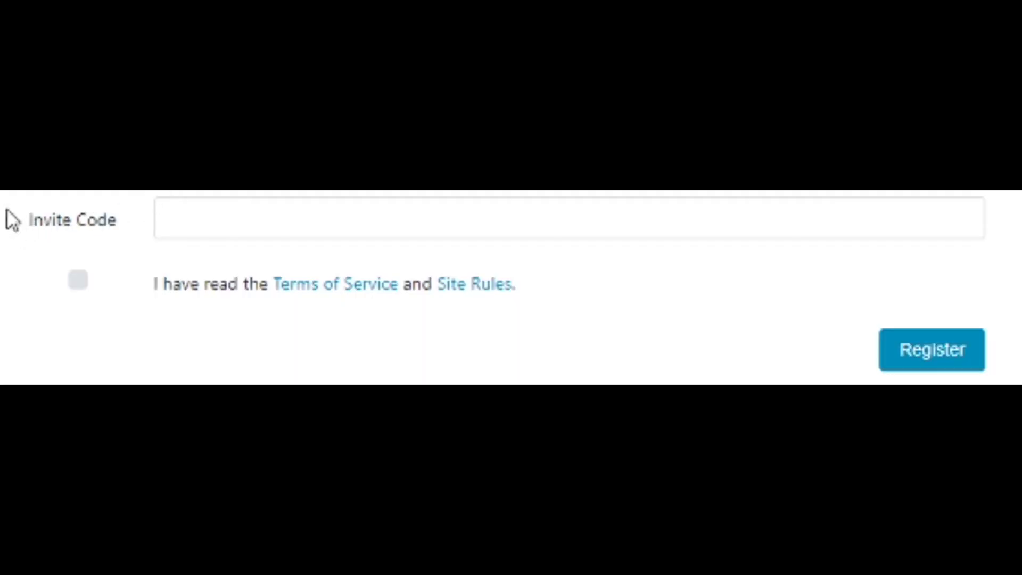
{"action": "left_click_drag", "start_coordinate": [9, 219], "coordinate": [187, 230]}
{"action": "left_click", "coordinate": [188, 230]}
{"action": "right_click", "coordinate": [190, 228]}
{"action": "left_click", "coordinate": [266, 410]}
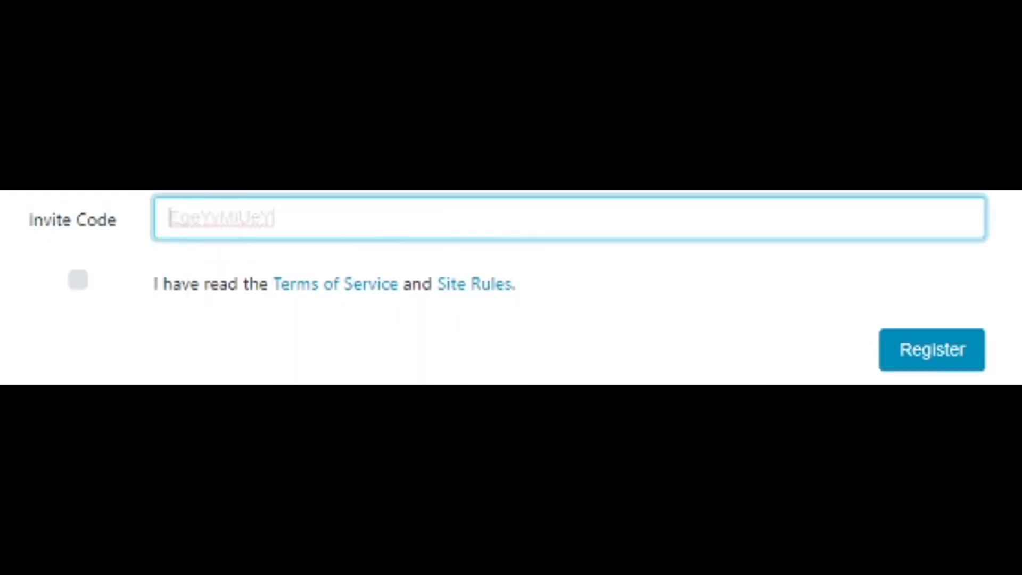
{"action": "left_click", "coordinate": [76, 282]}
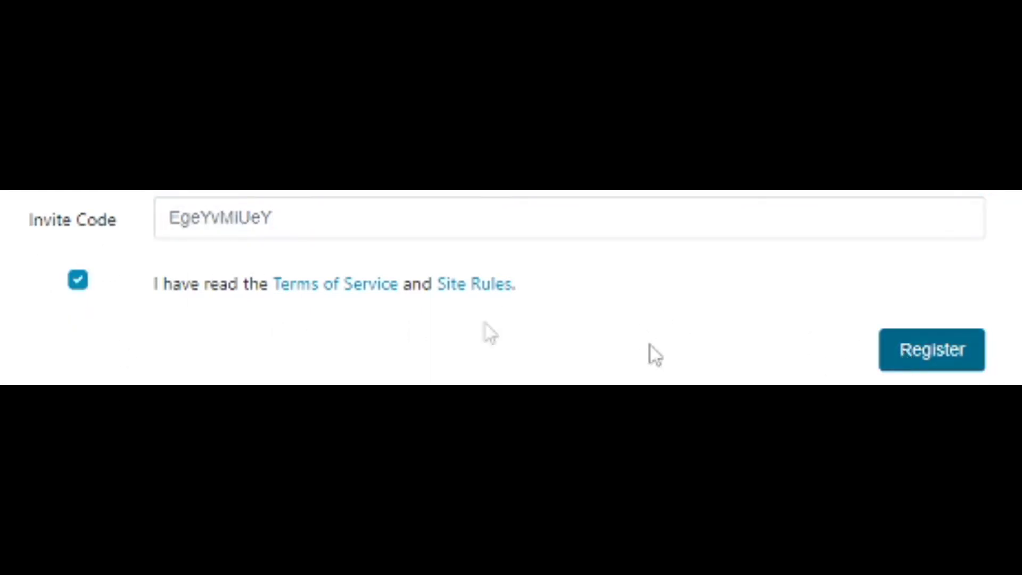
{"action": "left_click", "coordinate": [902, 367]}
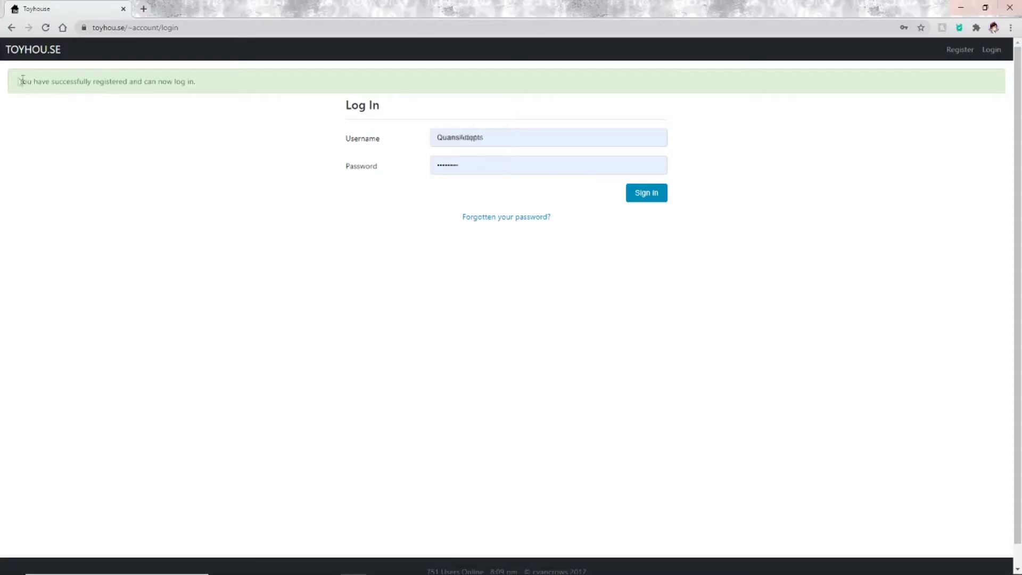
- Sign in to the new account with the prefilled credentials and dismiss the announcement notice
{"action": "left_click_drag", "start_coordinate": [21, 81], "coordinate": [210, 81]}
{"action": "left_click", "coordinate": [642, 194]}
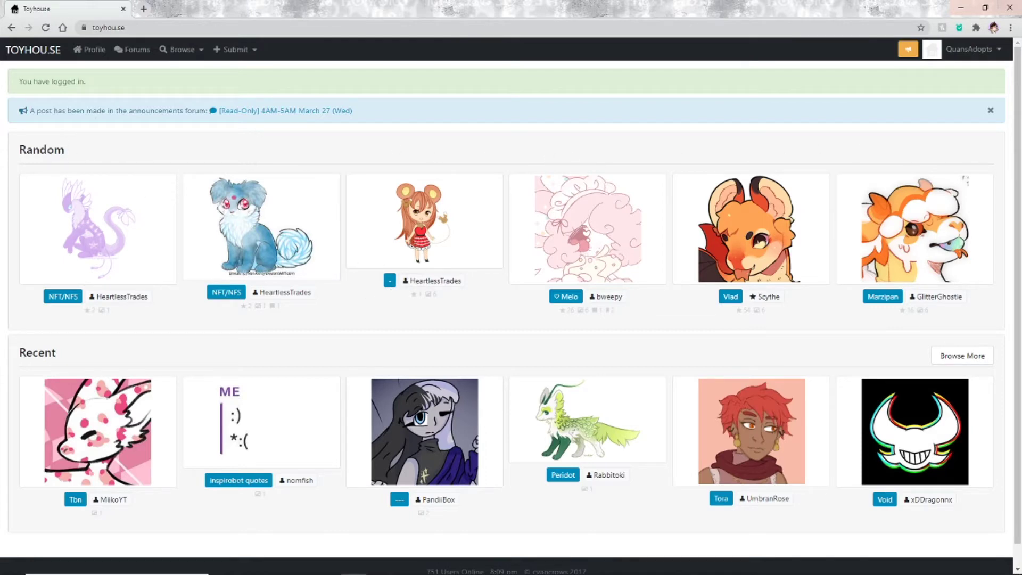
{"action": "left_click", "coordinate": [990, 111]}
- Look over the Random and Recent characters on the home page and the full character browse listing
{"action": "left_click_drag", "start_coordinate": [17, 117], "coordinate": [92, 123]}
{"action": "scroll", "coordinate": [80, 205], "scroll_direction": "down", "scroll_amount": 1}
{"action": "double_click", "coordinate": [53, 295]}
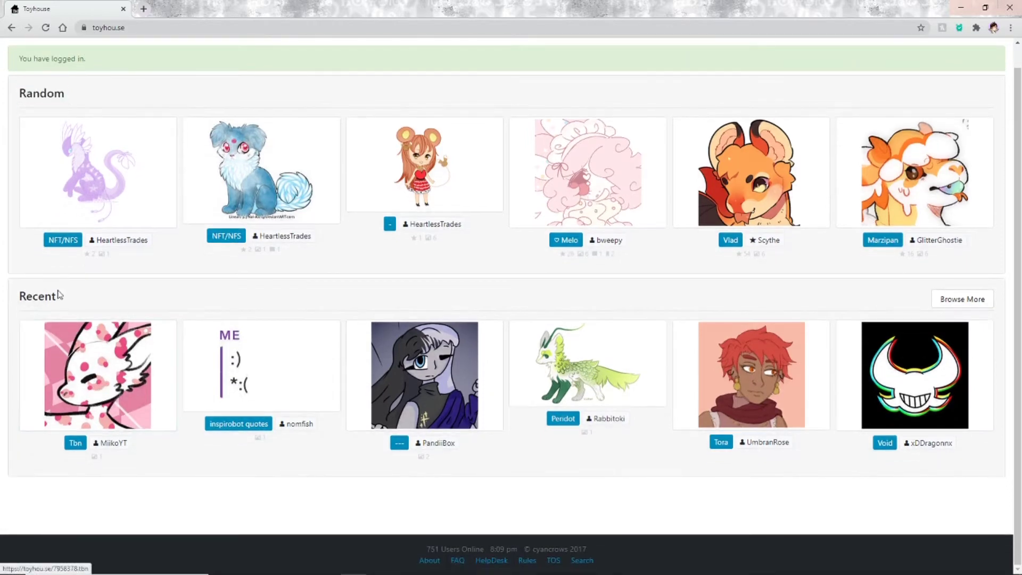
{"action": "left_click", "coordinate": [335, 301]}
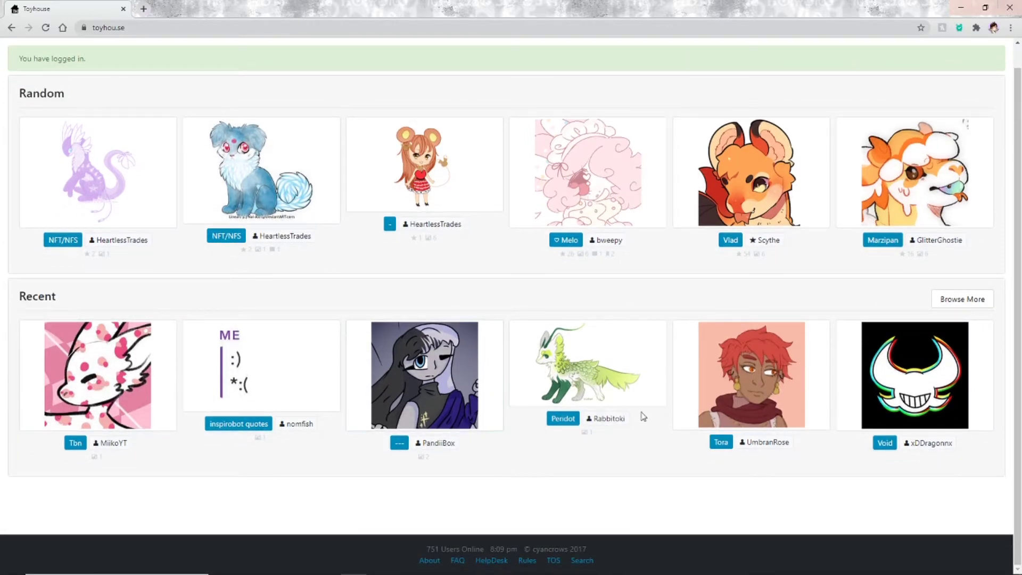
{"action": "left_click", "coordinate": [958, 299]}
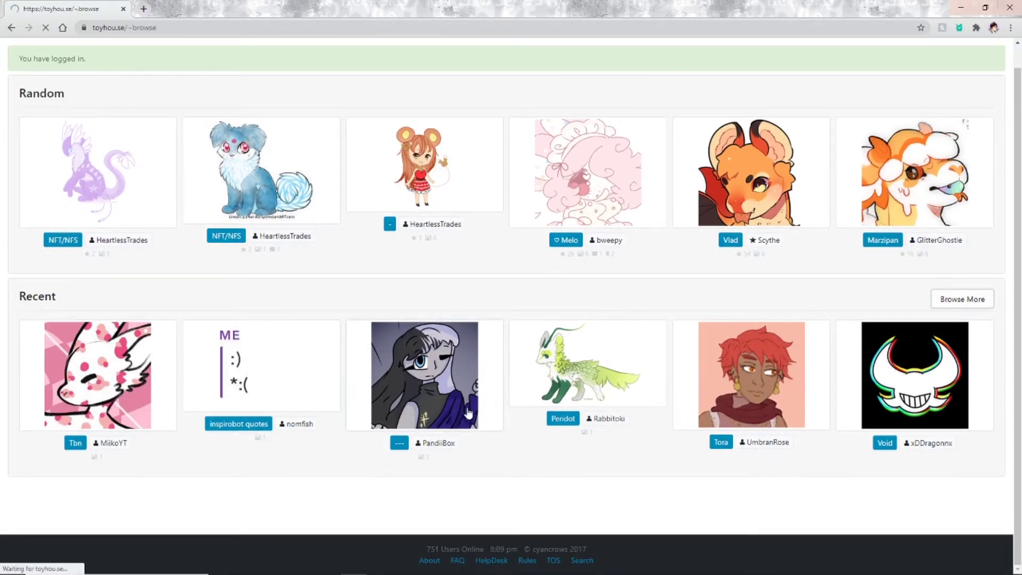
{"action": "scroll", "coordinate": [455, 413], "scroll_direction": "down", "scroll_amount": 4}
{"action": "scroll", "coordinate": [457, 410], "scroll_direction": "down", "scroll_amount": 7}
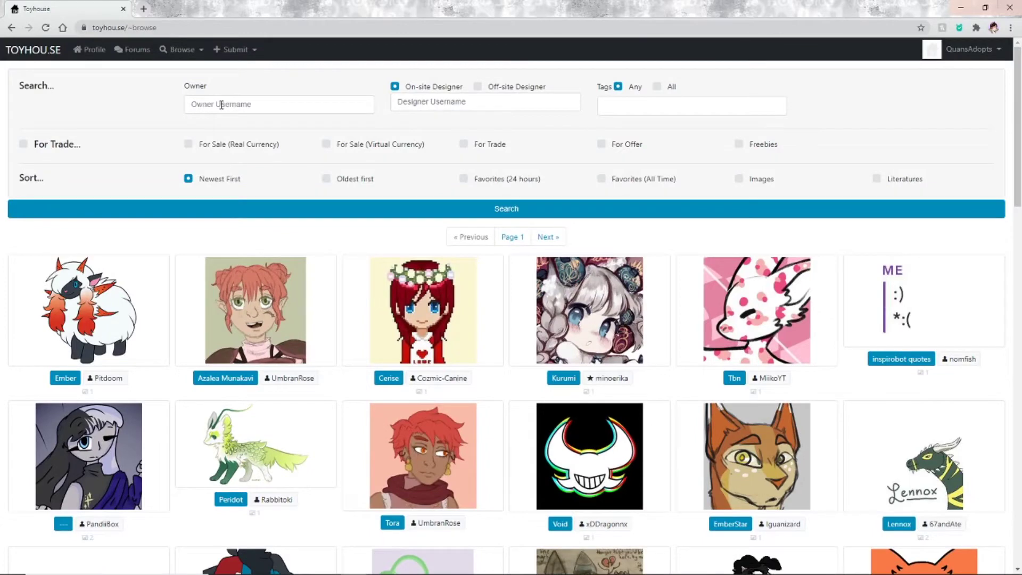
- Explore the owner, tag and maximum value search fields and expand the For Trade filters of the character search
{"action": "left_click", "coordinate": [221, 104]}
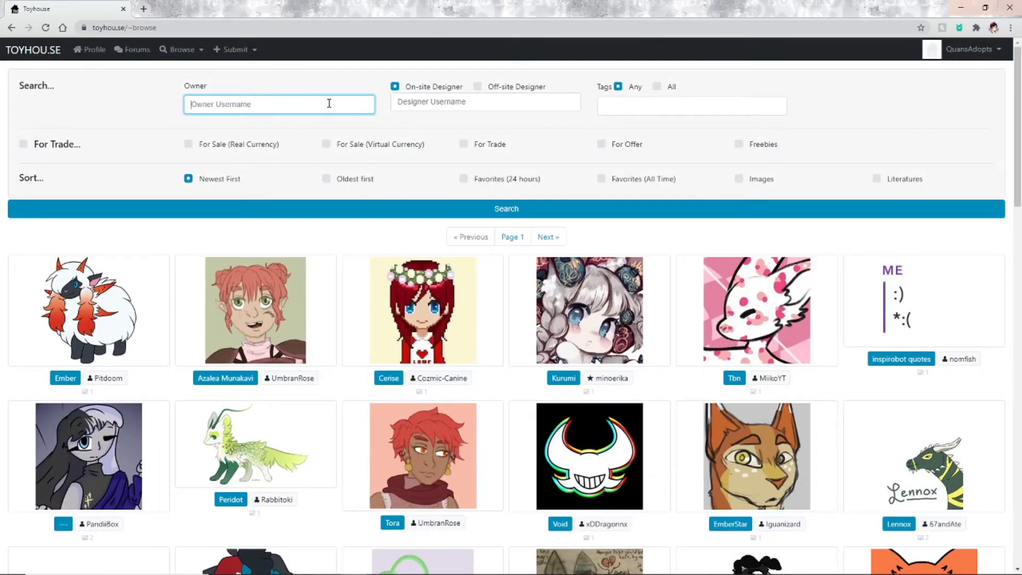
{"action": "left_click", "coordinate": [610, 107]}
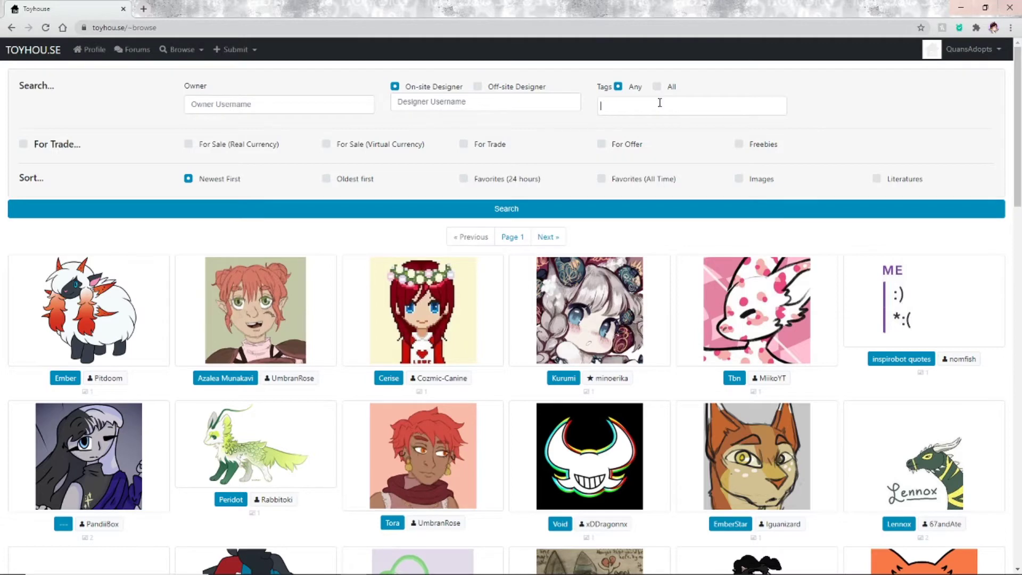
{"action": "left_click", "coordinate": [38, 146]}
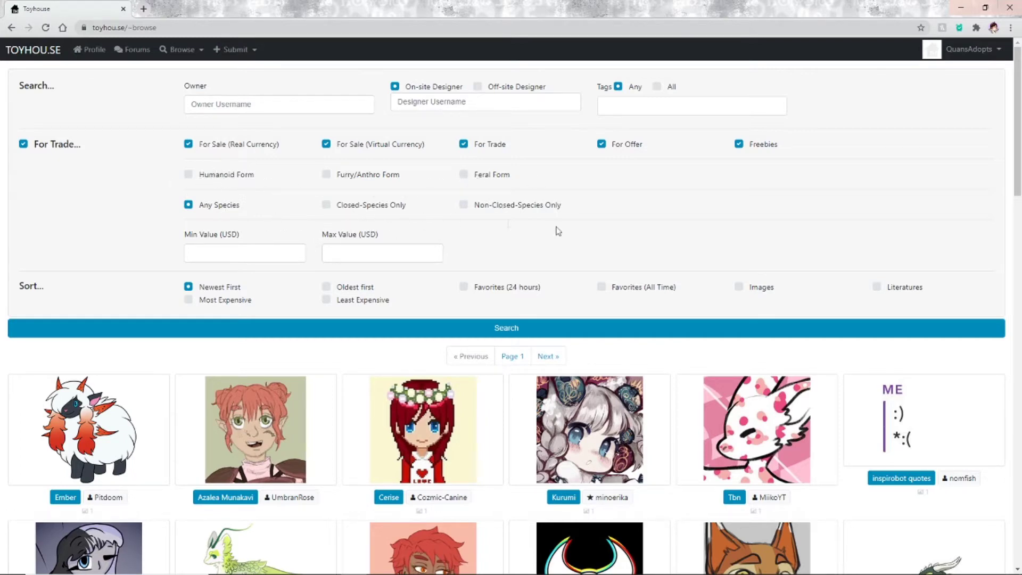
{"action": "left_click", "coordinate": [361, 250]}
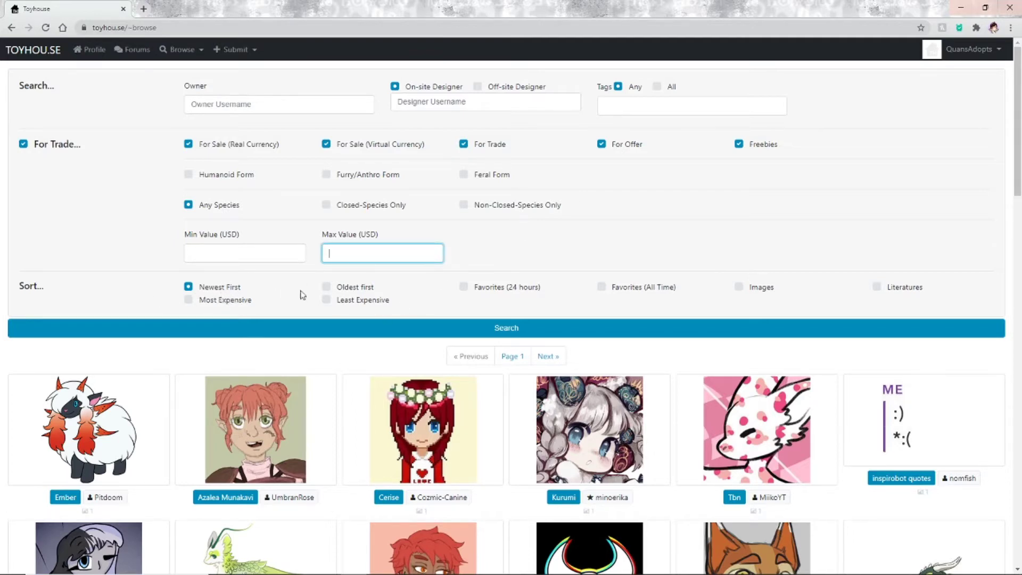
{"action": "left_click", "coordinate": [567, 233]}
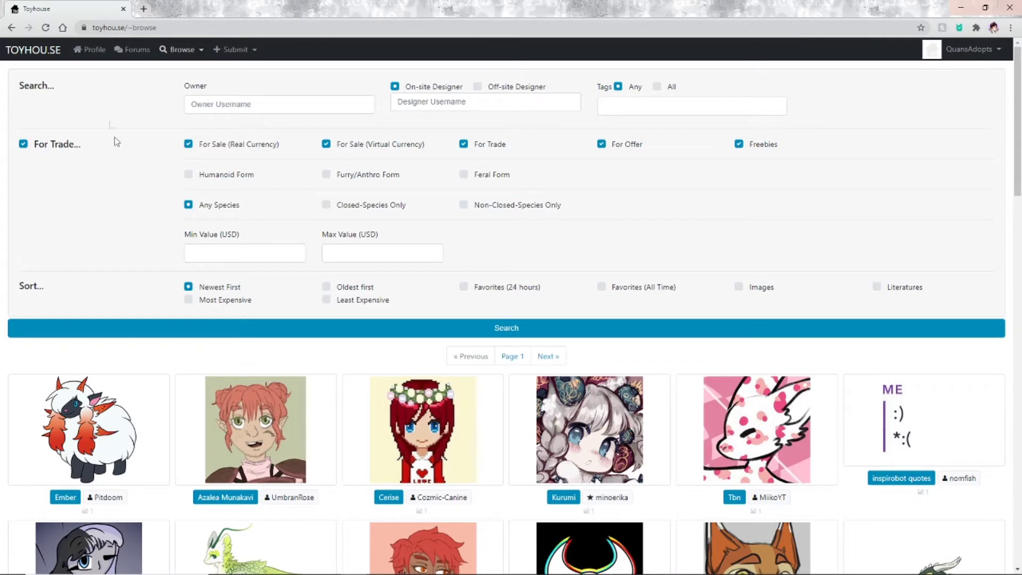
- Return to the home page, open the account's own profile and view its Bulletins section
{"action": "left_click", "coordinate": [43, 53]}
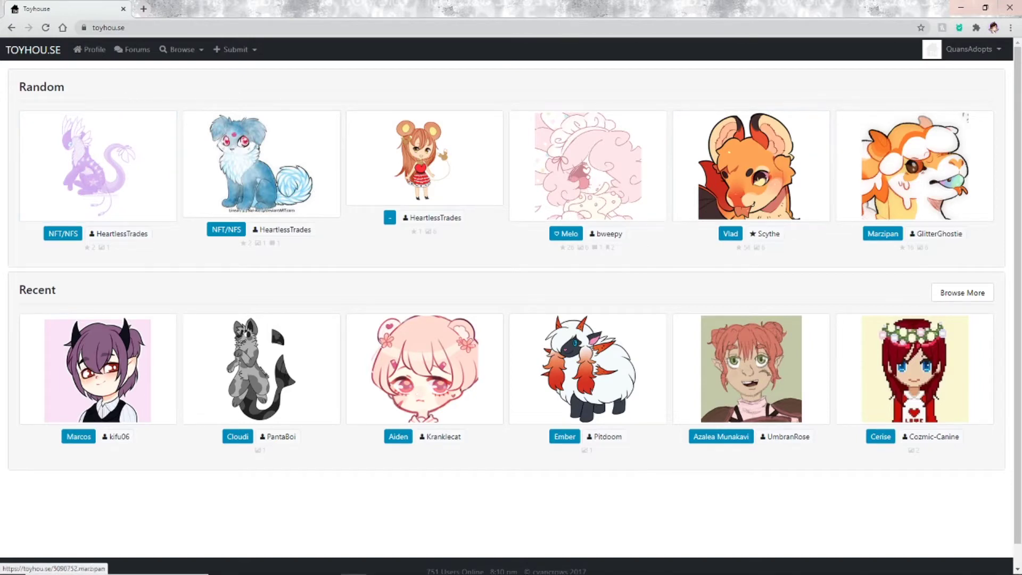
{"action": "left_click", "coordinate": [948, 54]}
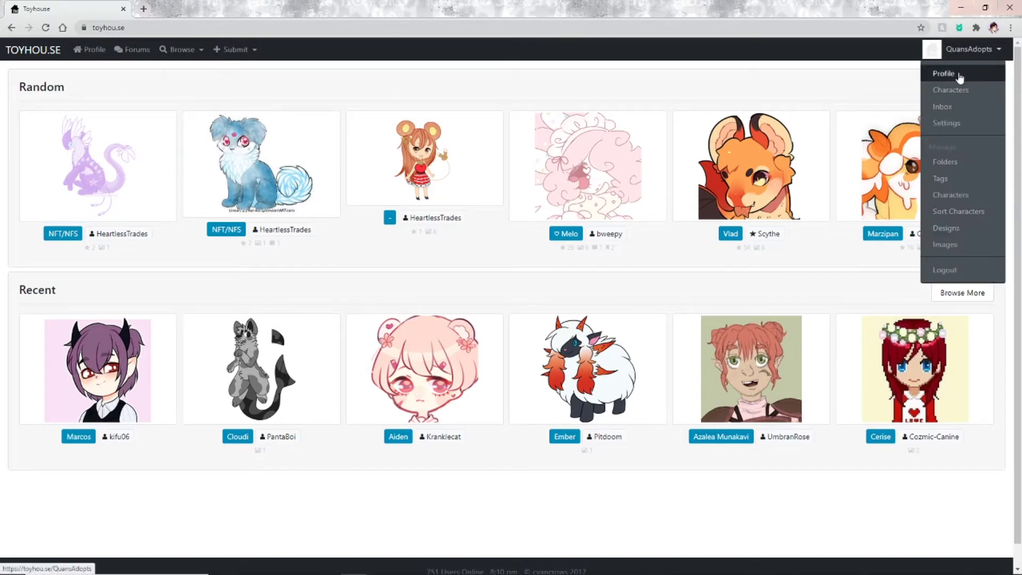
{"action": "left_click", "coordinate": [960, 76]}
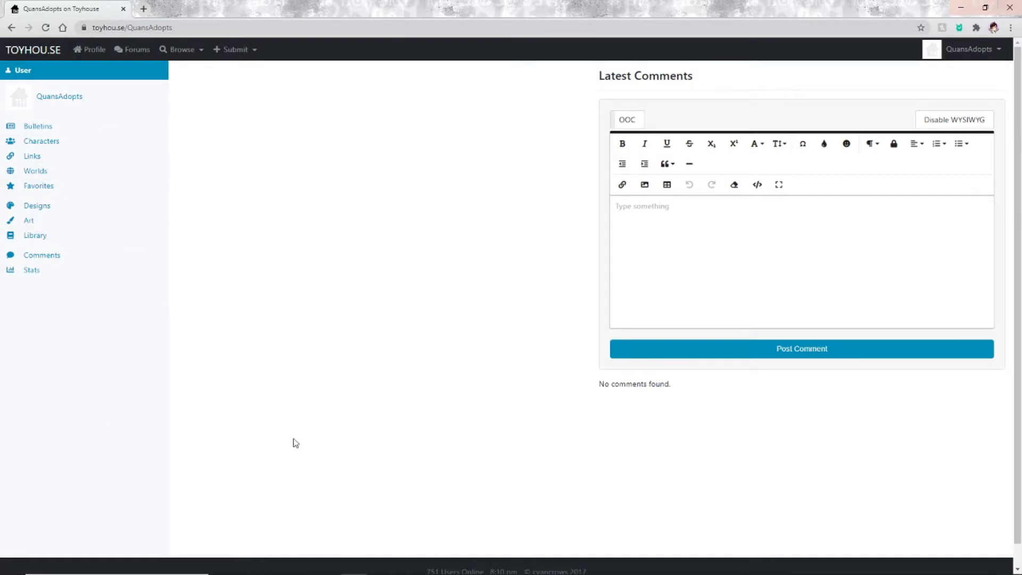
{"action": "left_click", "coordinate": [67, 129]}
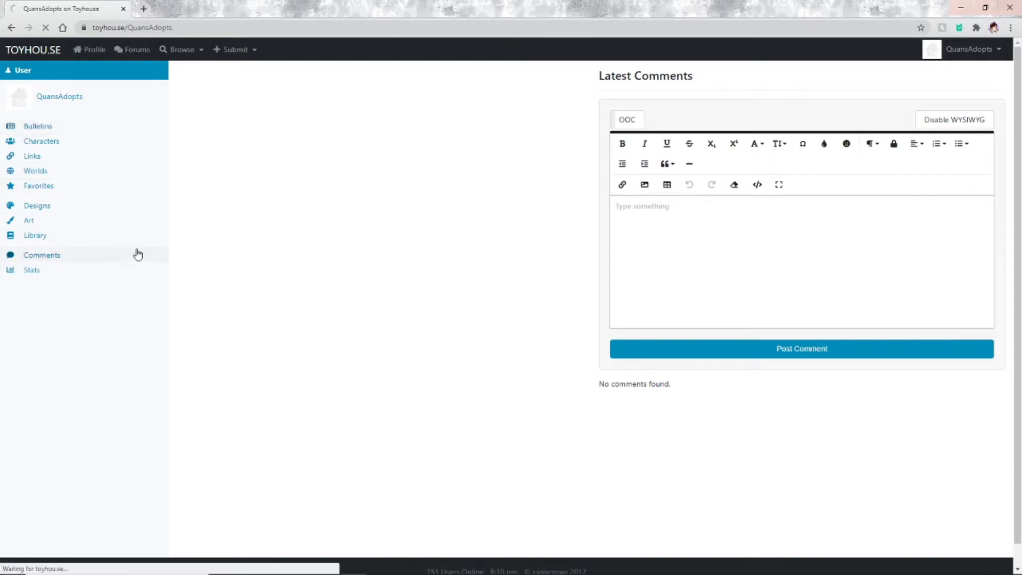
- Start a new bulletin with the subject "Hello Im new!" and the body ":3"
{"action": "left_click", "coordinate": [235, 50]}
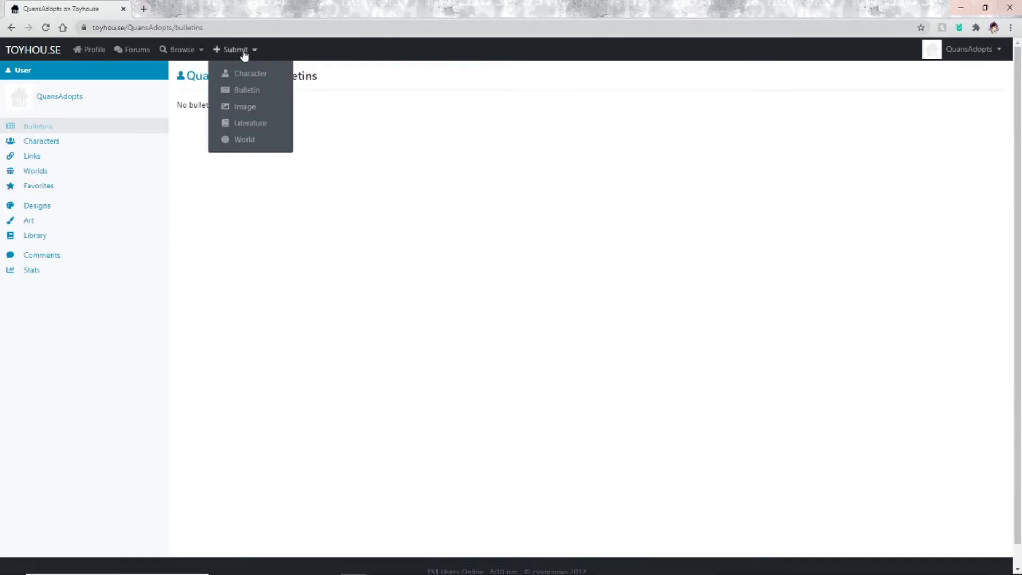
{"action": "left_click", "coordinate": [245, 106]}
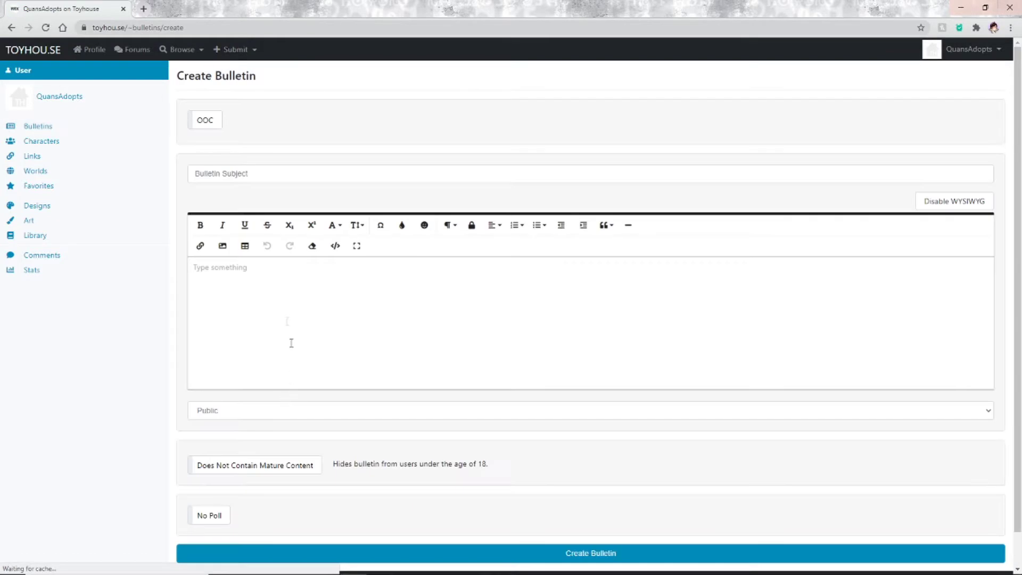
{"action": "left_click", "coordinate": [252, 178]}
{"action": "type", "text": "Hello Im"}
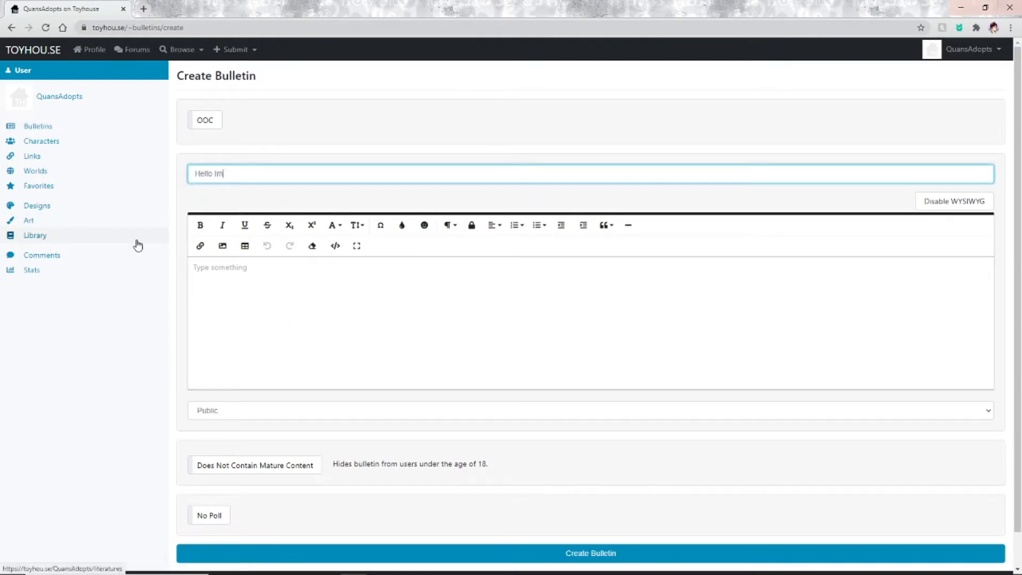
{"action": "type", "text": " new!"}
{"action": "key", "text": "Tab"}
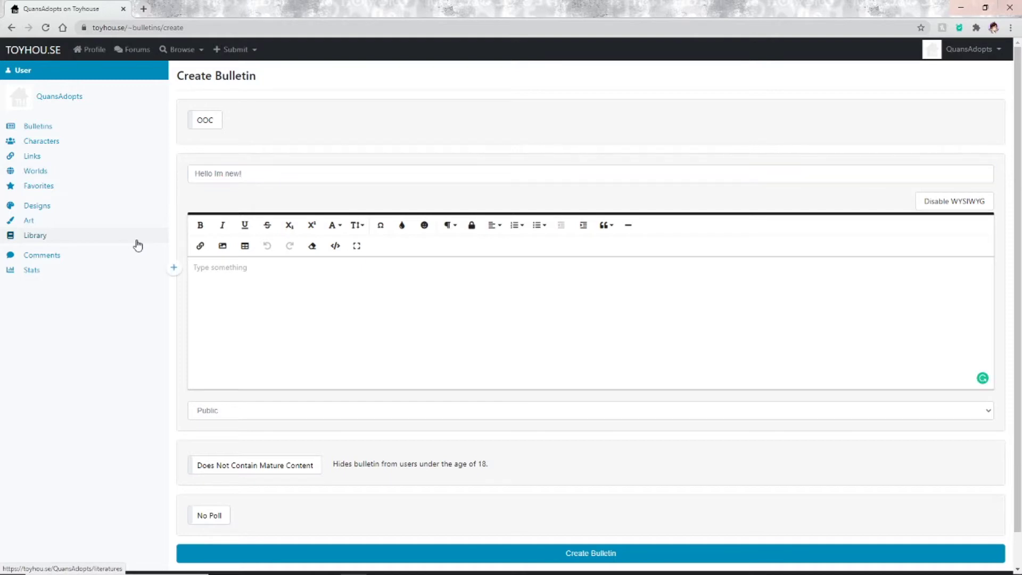
- Keep the bulletin's visibility Public, look at the poll option, and post the bulletin without a poll
{"action": "scroll", "coordinate": [513, 373], "scroll_direction": "down", "scroll_amount": 2}
{"action": "left_click", "coordinate": [284, 382]}
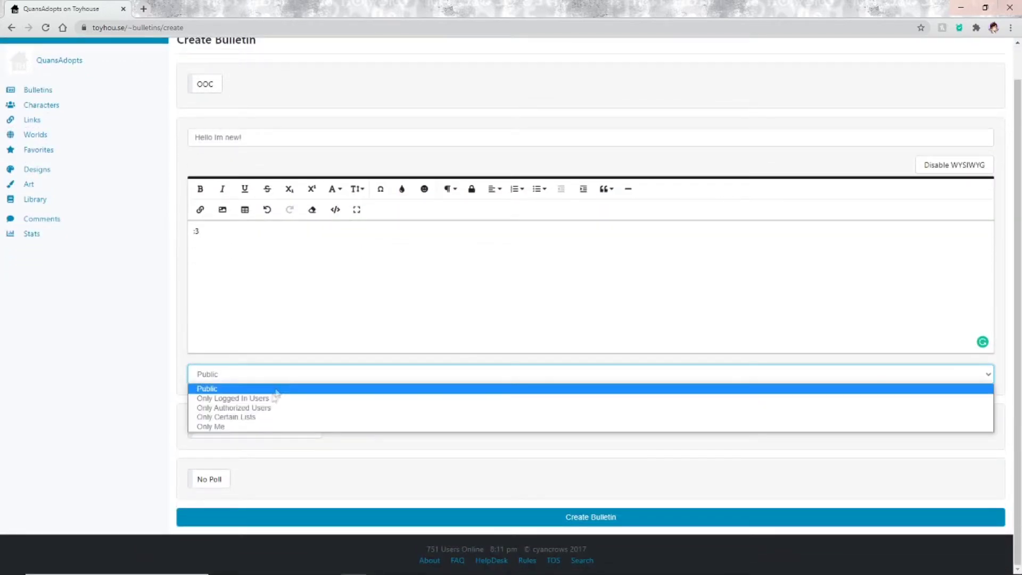
{"action": "left_click", "coordinate": [264, 379]}
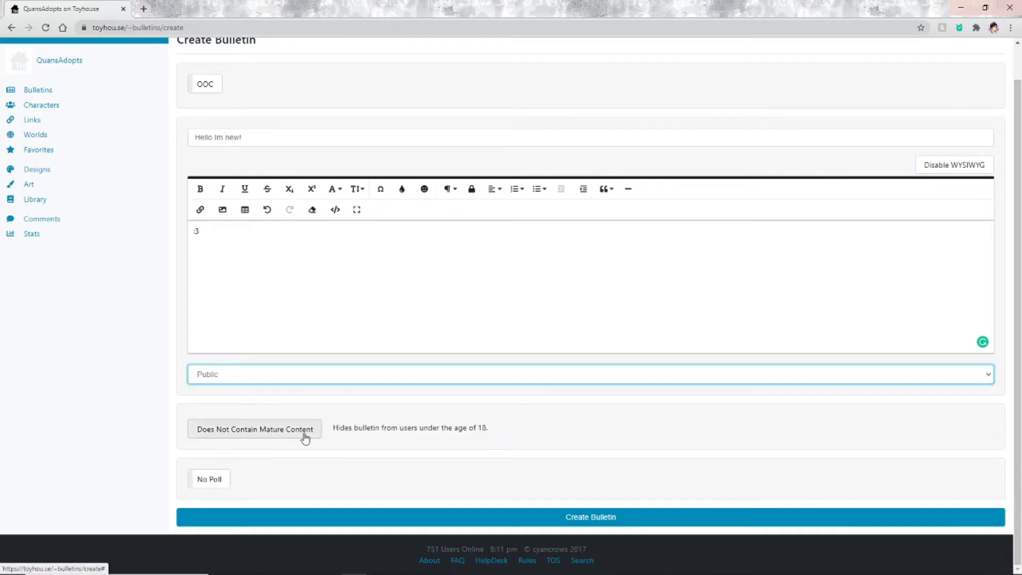
{"action": "left_click", "coordinate": [215, 483]}
{"action": "scroll", "coordinate": [254, 482], "scroll_direction": "down", "scroll_amount": 2}
{"action": "left_click", "coordinate": [205, 405]}
{"action": "left_click", "coordinate": [481, 523]}
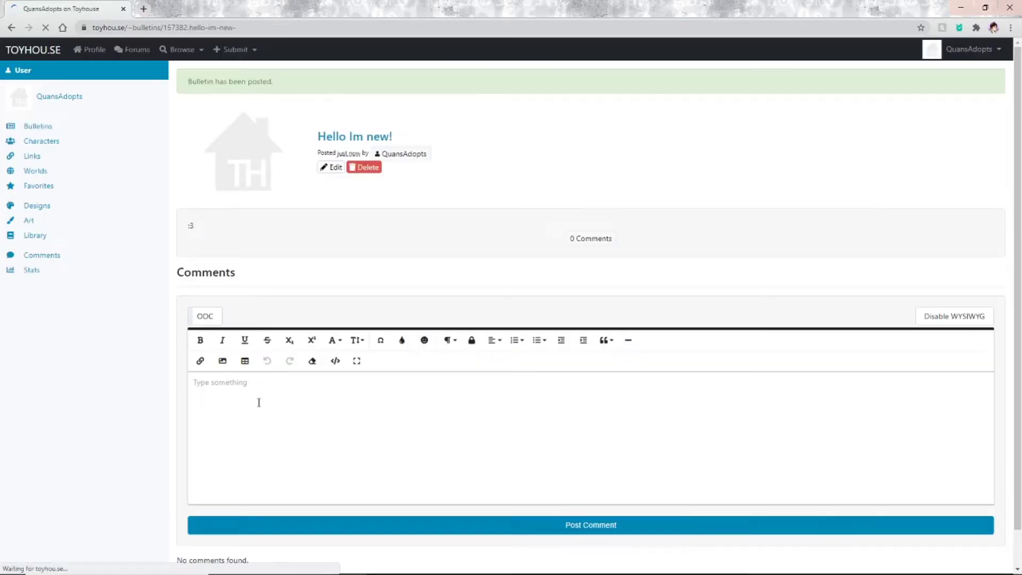
- Switch the bulletin's comment form to in-character mode, view the character selector, and restore out-of-character mode
{"action": "left_click", "coordinate": [327, 139]}
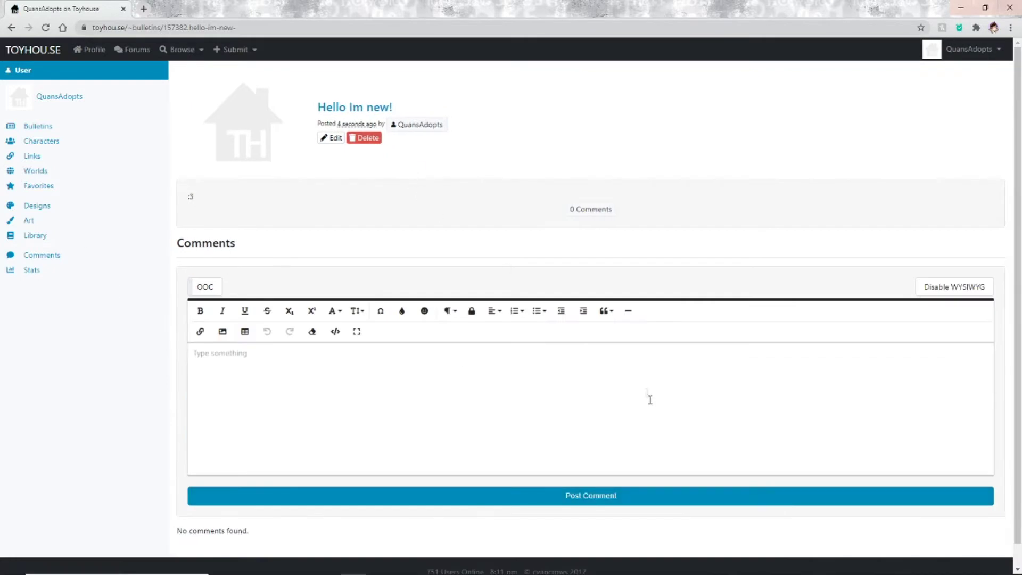
{"action": "left_click", "coordinate": [202, 291]}
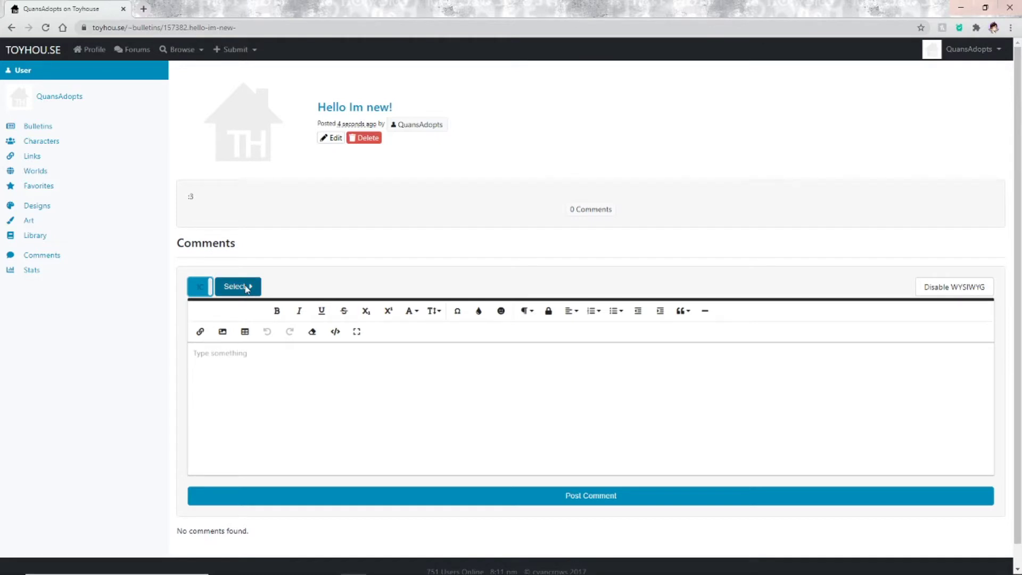
{"action": "left_click", "coordinate": [197, 290]}
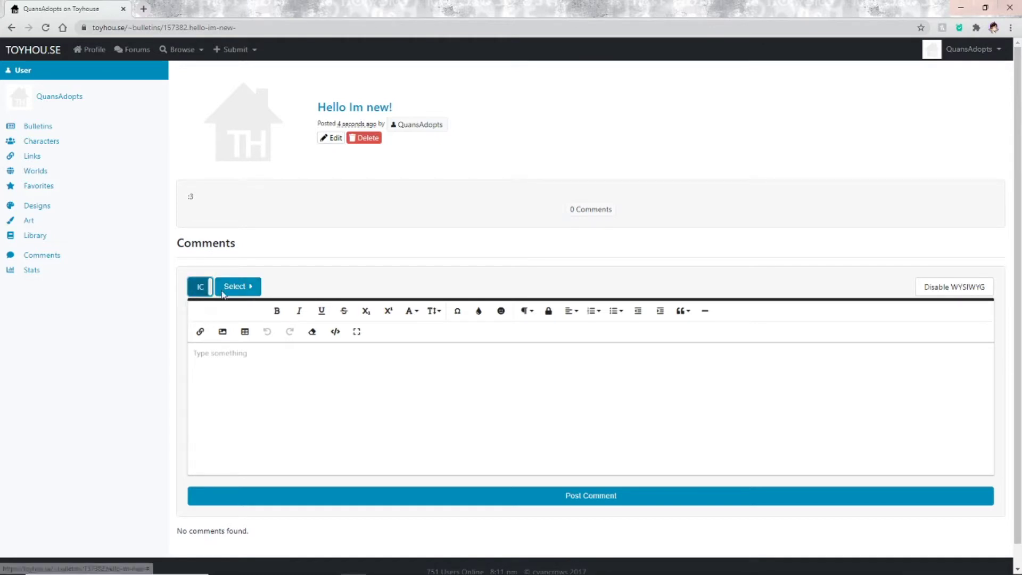
{"action": "left_click", "coordinate": [223, 290]}
{"action": "left_click", "coordinate": [98, 130]}
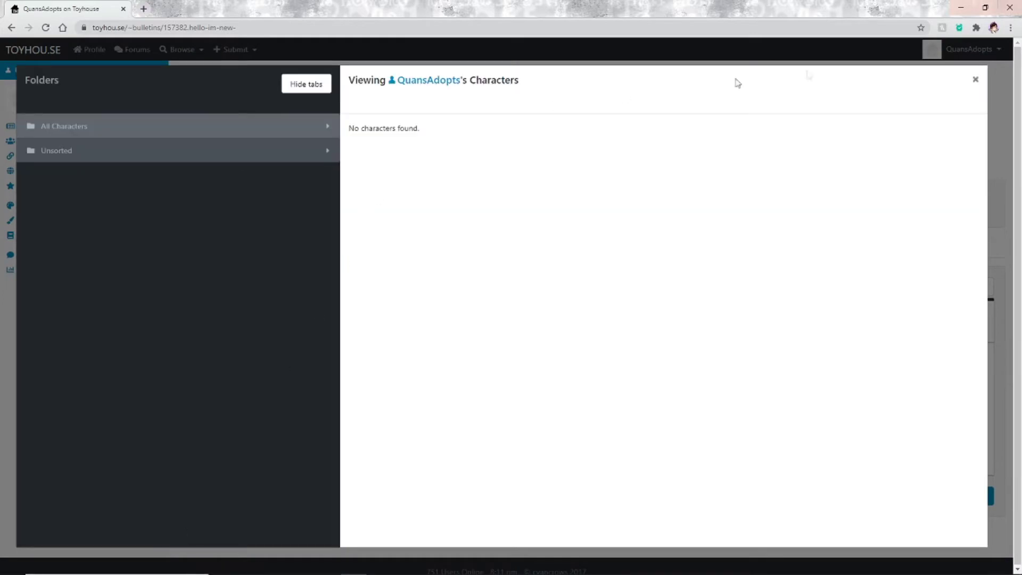
{"action": "left_click", "coordinate": [975, 82]}
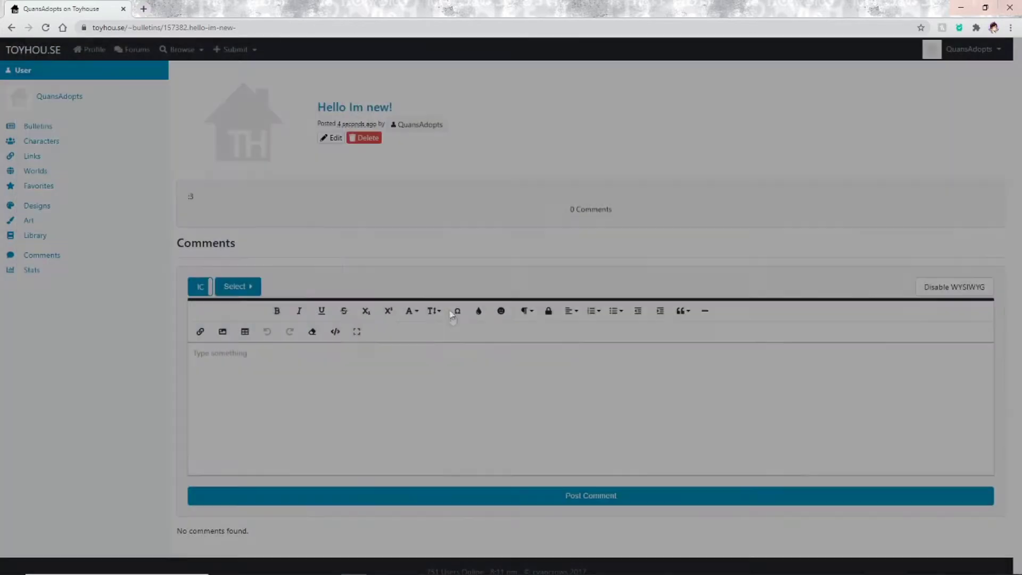
{"action": "left_click", "coordinate": [205, 290]}
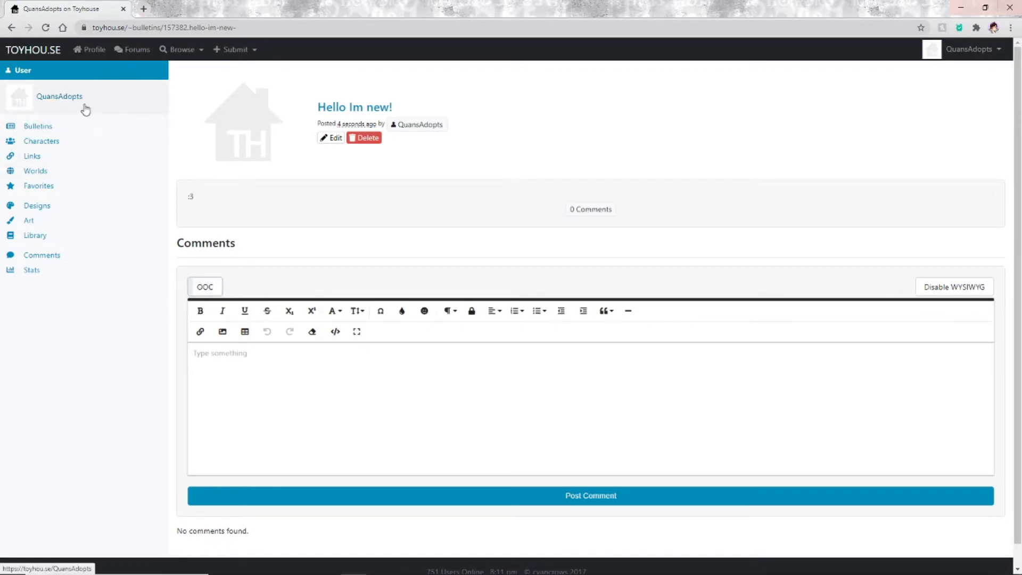
- Delete the "Hello Im new!" bulletin and confirm the deletion
{"action": "left_click", "coordinate": [351, 140]}
{"action": "left_click", "coordinate": [549, 260]}
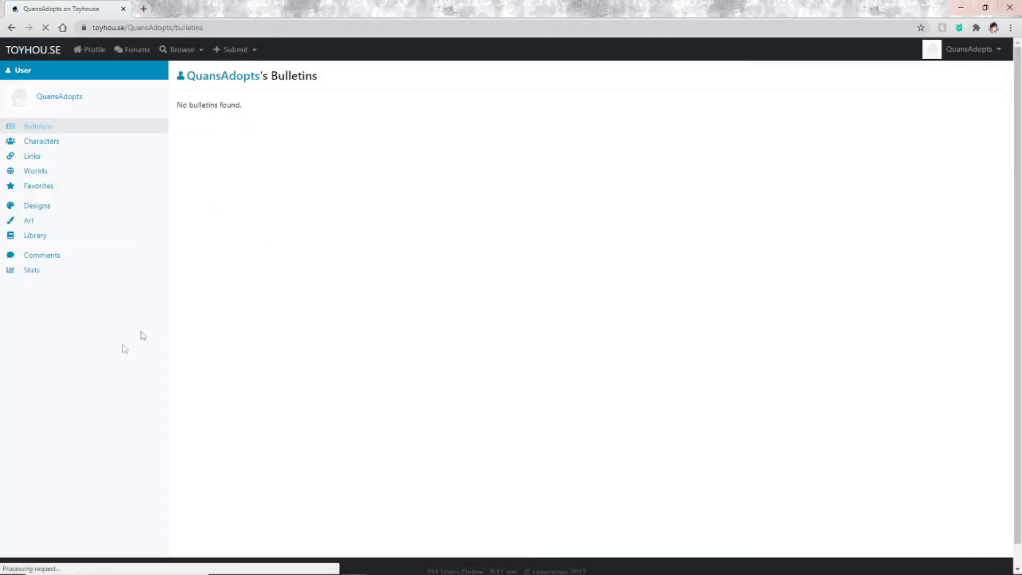
- View the profile's Characters and Links sections
{"action": "left_click", "coordinate": [91, 149]}
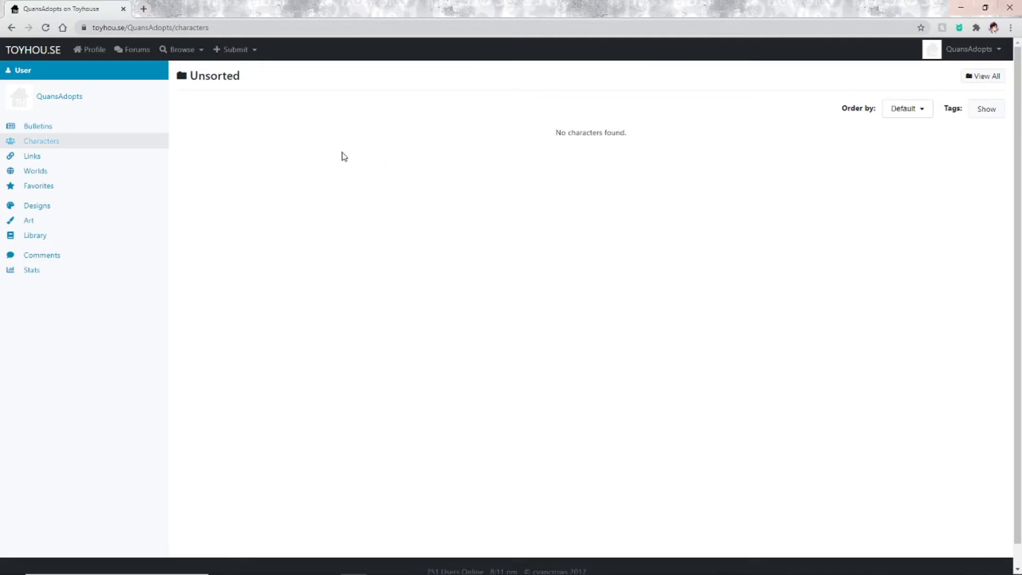
{"action": "left_click", "coordinate": [115, 158]}
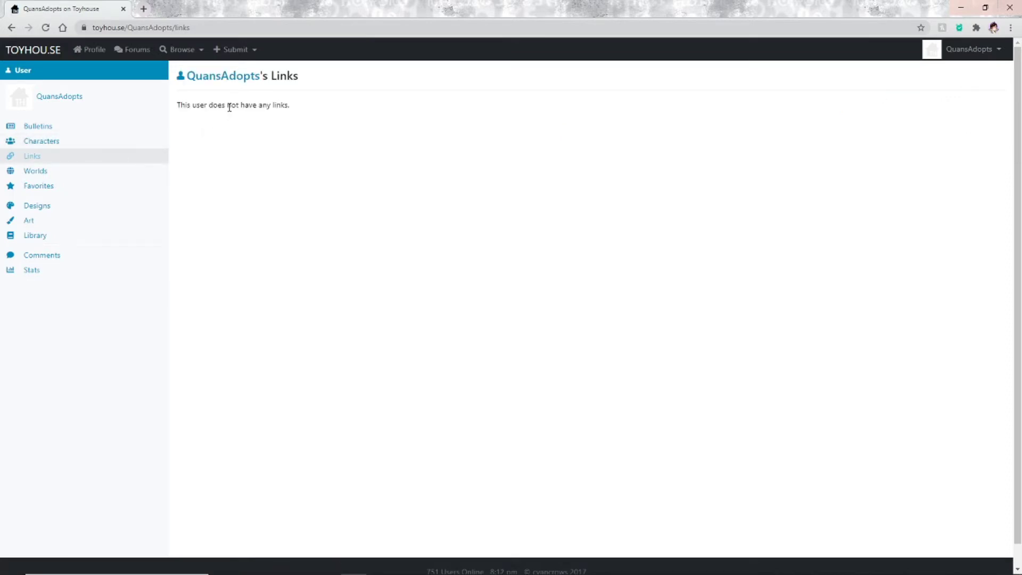
- View the profile's Worlds, Favorites, Designs, Art and Library sections
{"action": "left_click", "coordinate": [228, 50]}
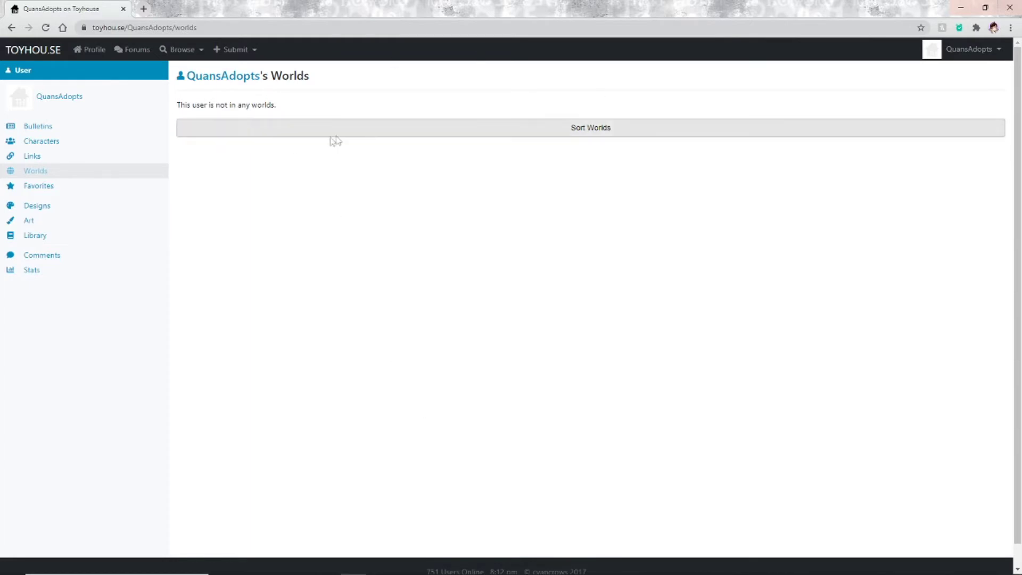
{"action": "left_click", "coordinate": [79, 192]}
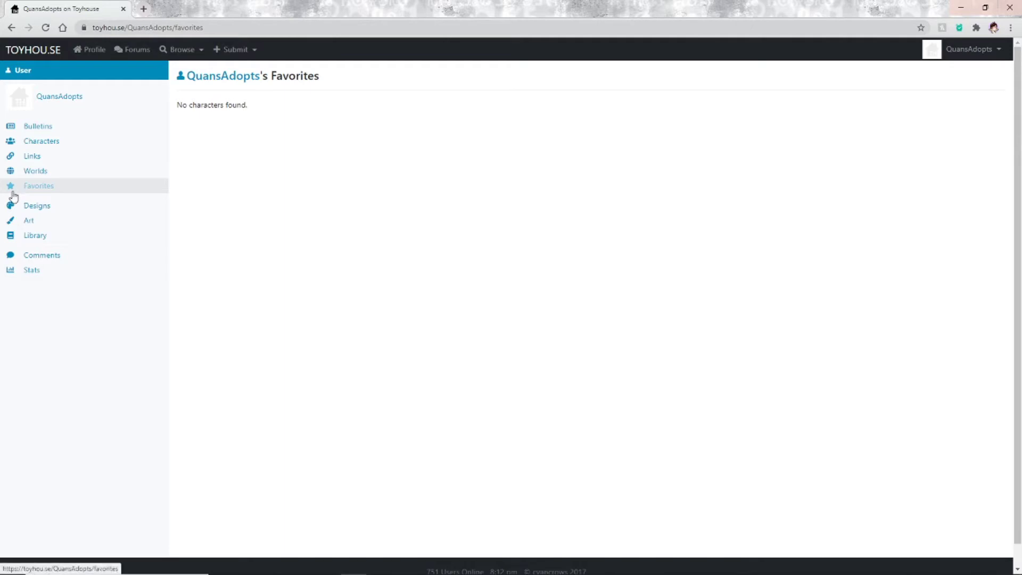
{"action": "left_click", "coordinate": [73, 208]}
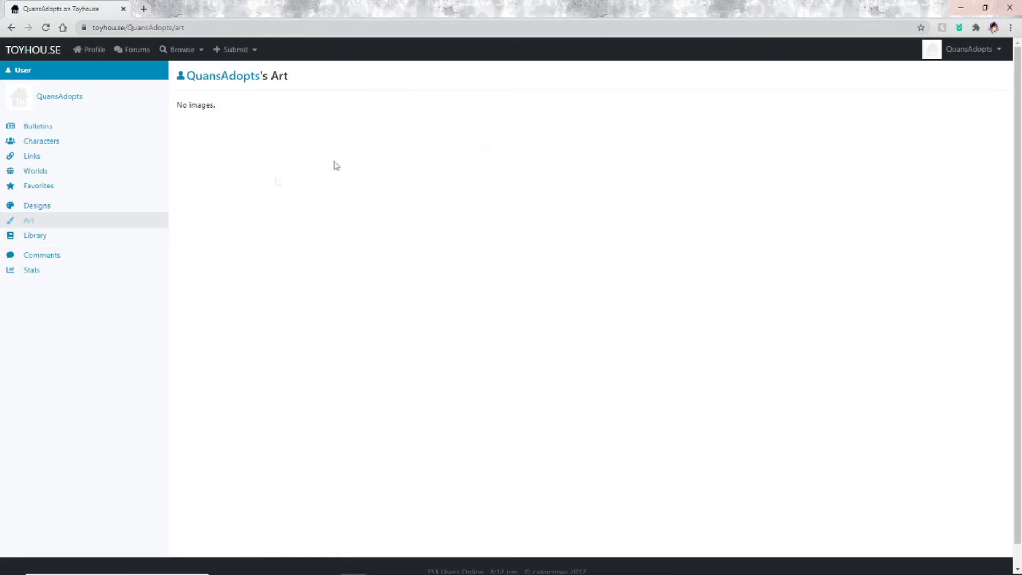
{"action": "left_click", "coordinate": [114, 242]}
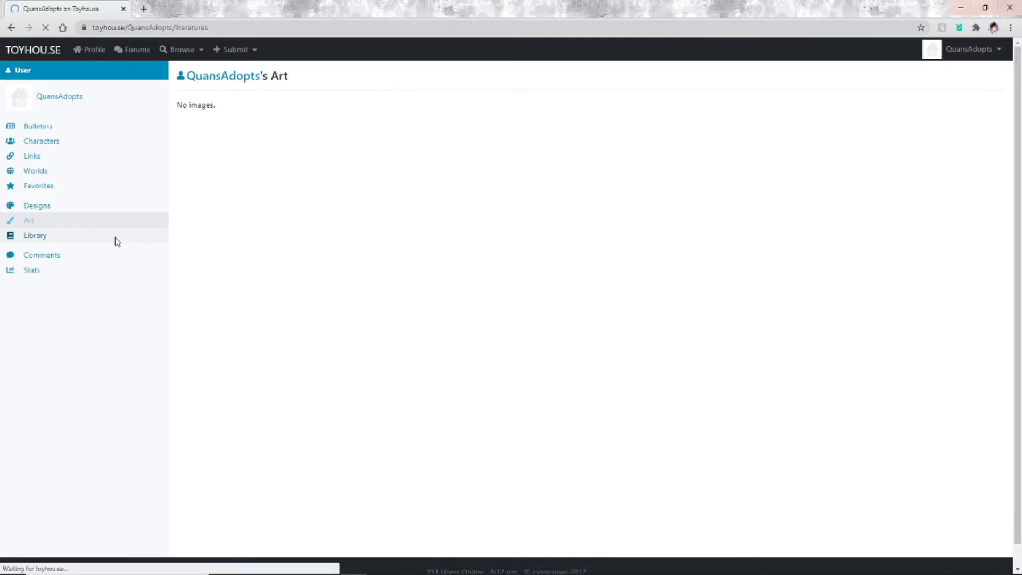
{"action": "left_click_drag", "start_coordinate": [181, 102], "coordinate": [268, 99]}
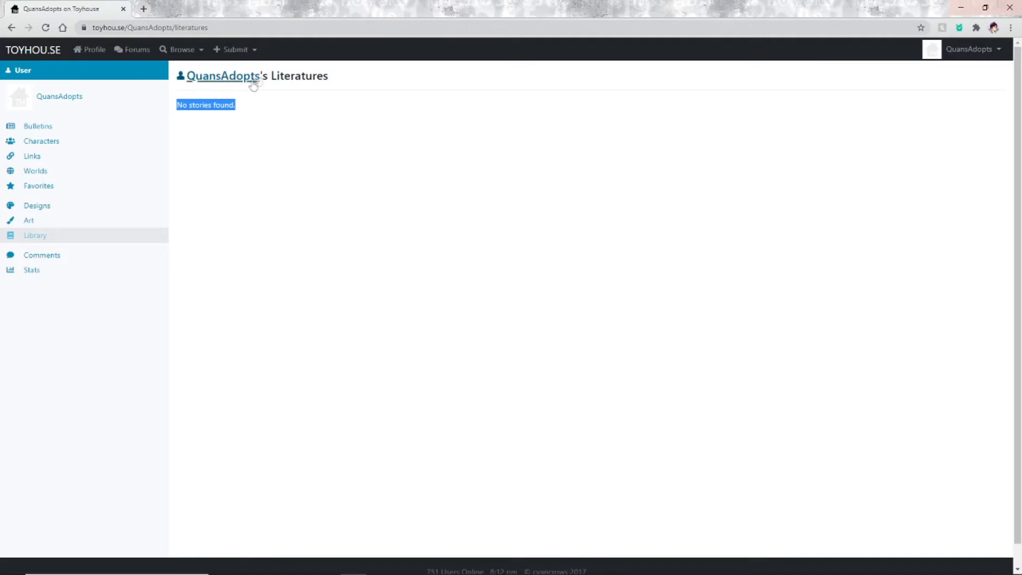
{"action": "left_click", "coordinate": [290, 89]}
{"action": "double_click", "coordinate": [271, 76]}
{"action": "left_click", "coordinate": [486, 278]}
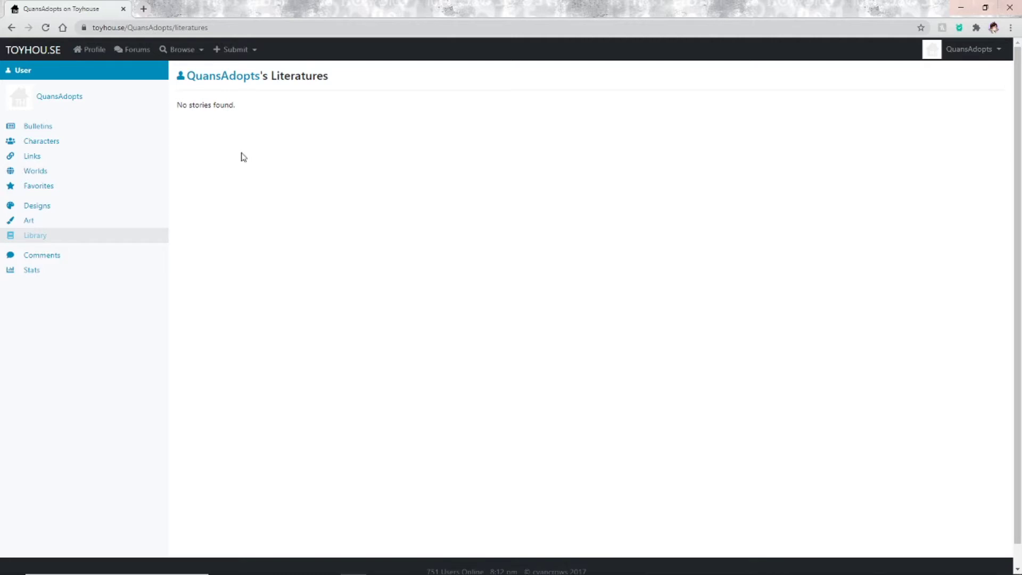
- View the profile's Comments section and examine the registration, inviter and subscription entries in Stats
{"action": "left_click", "coordinate": [130, 262]}
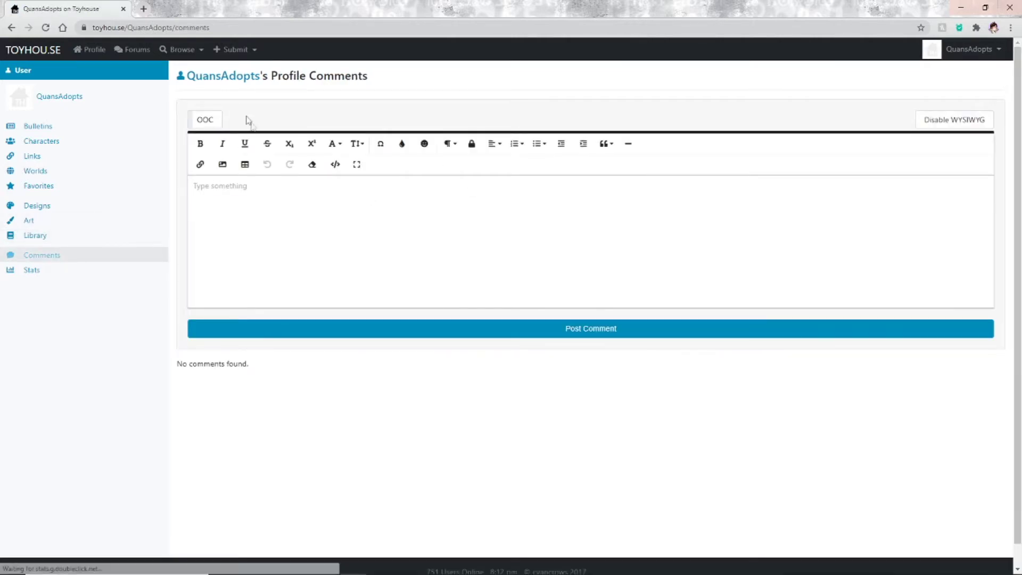
{"action": "left_click", "coordinate": [58, 275]}
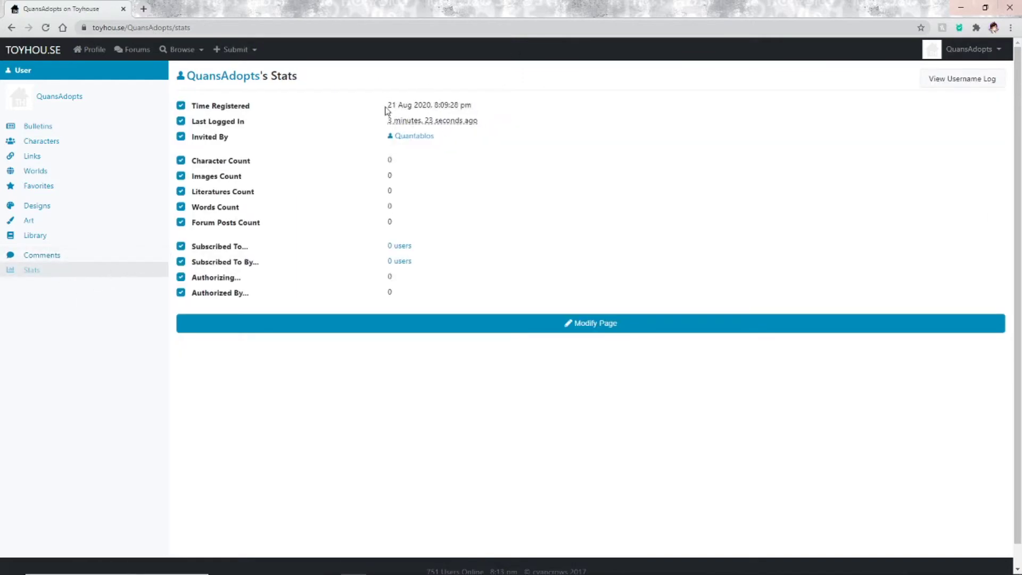
{"action": "left_click_drag", "start_coordinate": [385, 110], "coordinate": [497, 108]}
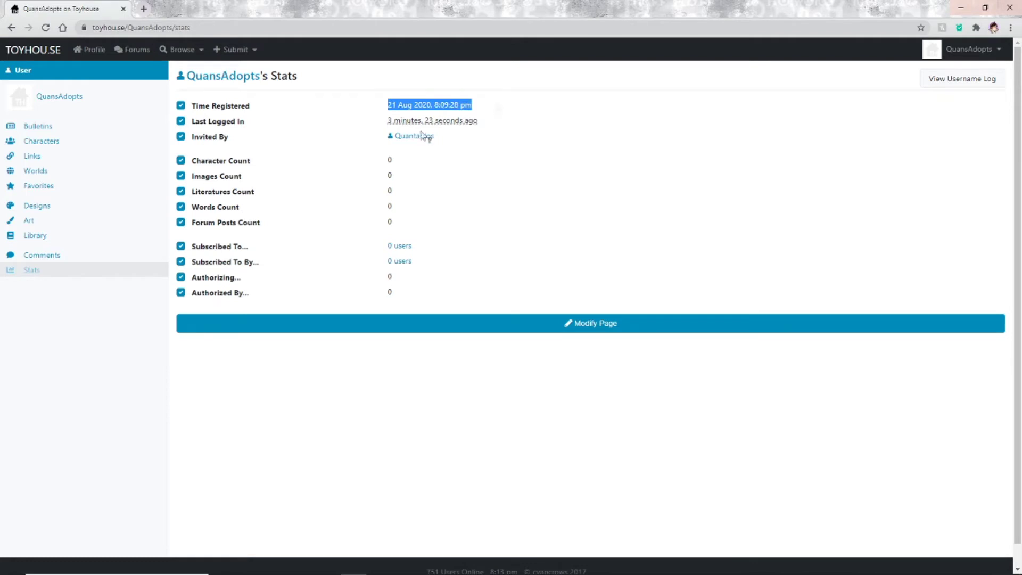
{"action": "left_click_drag", "start_coordinate": [314, 131], "coordinate": [372, 148]}
{"action": "left_click", "coordinate": [463, 168]}
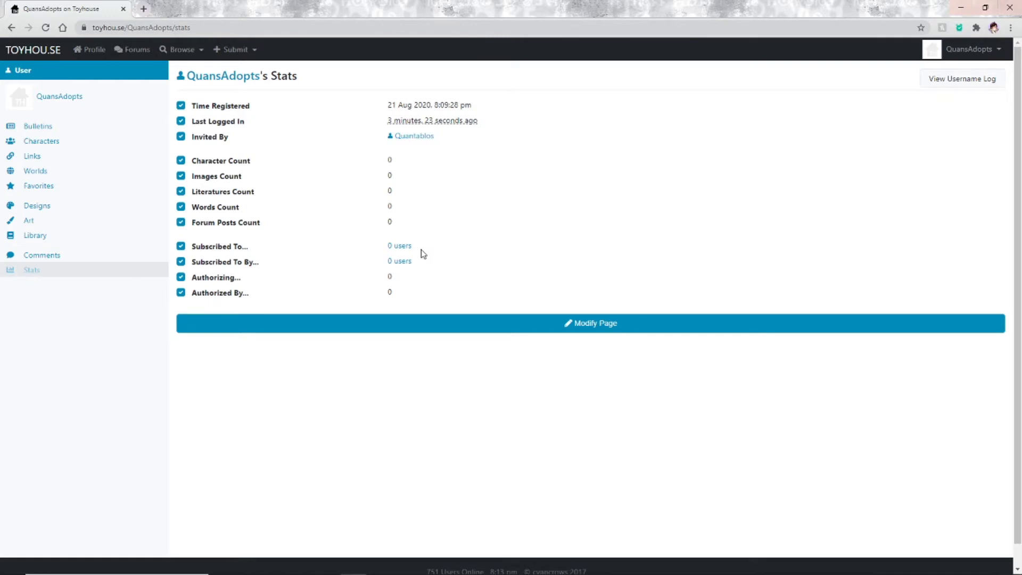
{"action": "left_click_drag", "start_coordinate": [426, 252], "coordinate": [333, 258]}
{"action": "left_click", "coordinate": [436, 274]}
{"action": "left_click_drag", "start_coordinate": [386, 267], "coordinate": [429, 266]}
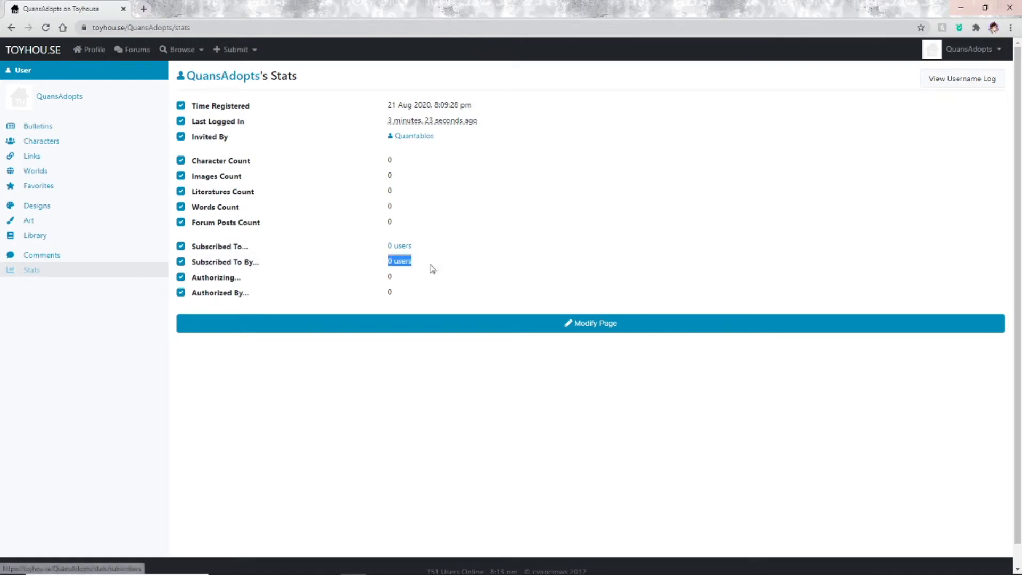
{"action": "left_click", "coordinate": [455, 268]}
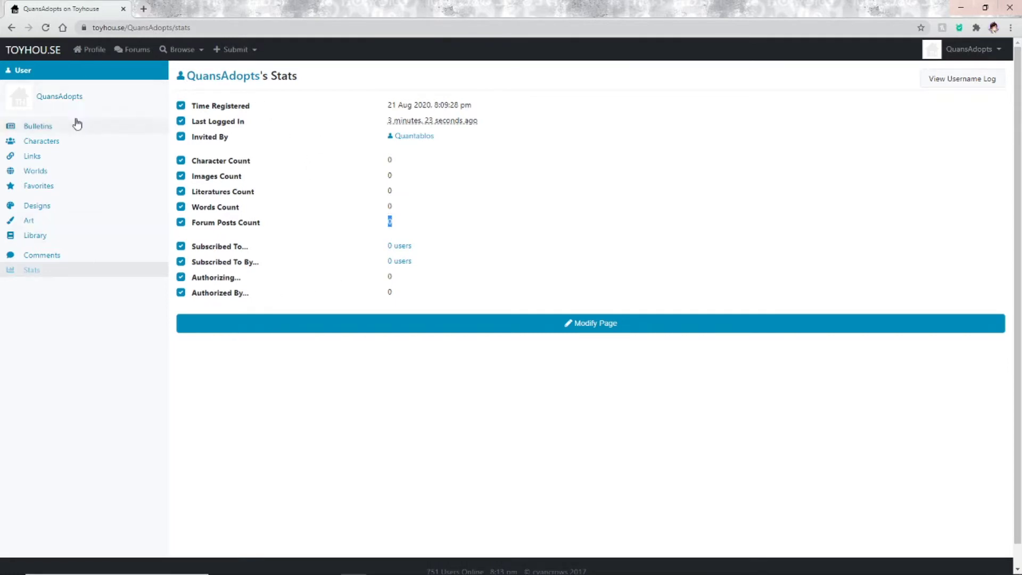
- Return to the main profile page and view the forum categories
{"action": "left_click", "coordinate": [90, 54]}
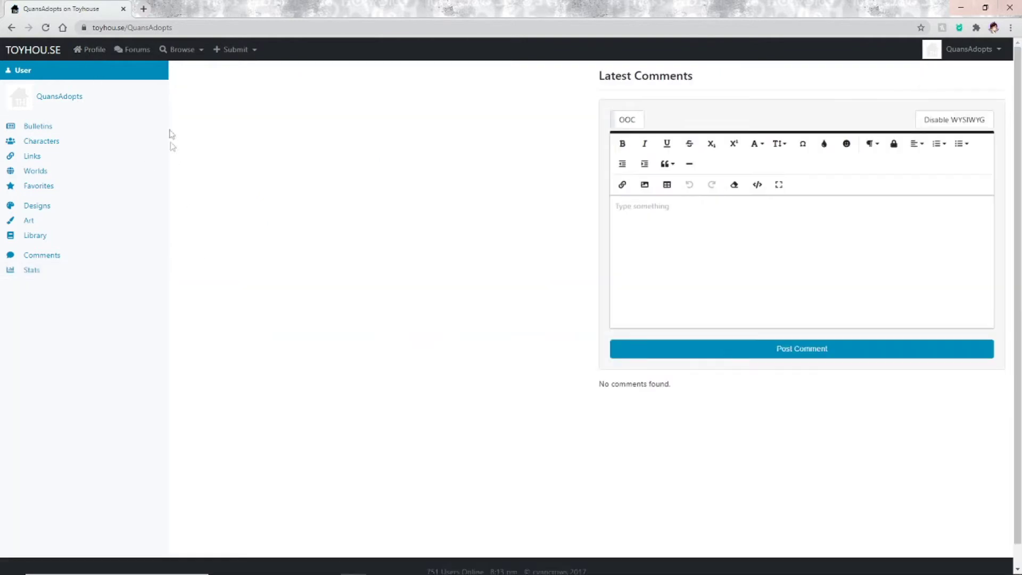
{"action": "left_click", "coordinate": [143, 51]}
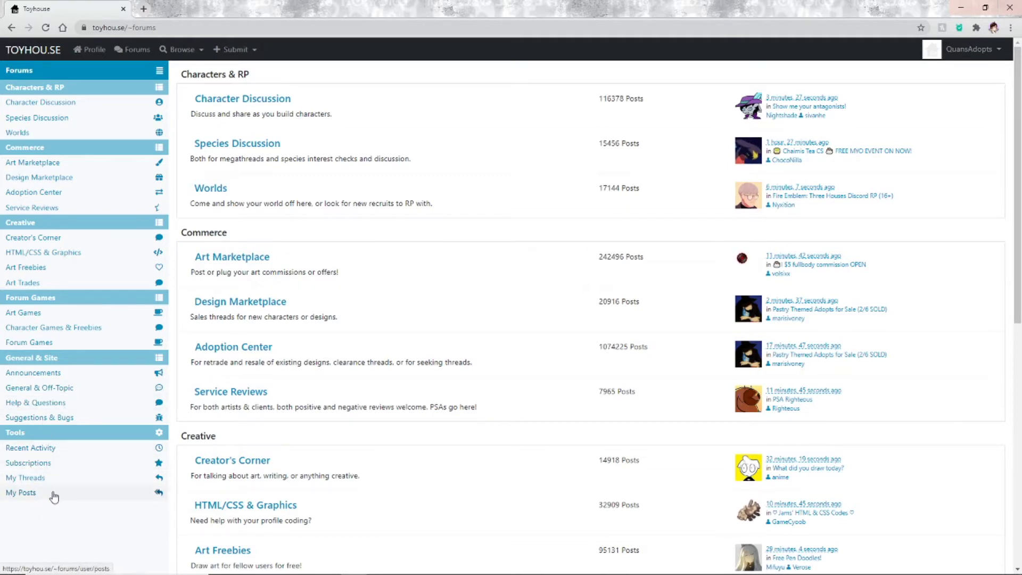
- From the home page, browse the Hot, Recent and Feed character listings, and return to the home page
{"action": "left_click", "coordinate": [57, 56]}
{"action": "left_click", "coordinate": [197, 50]}
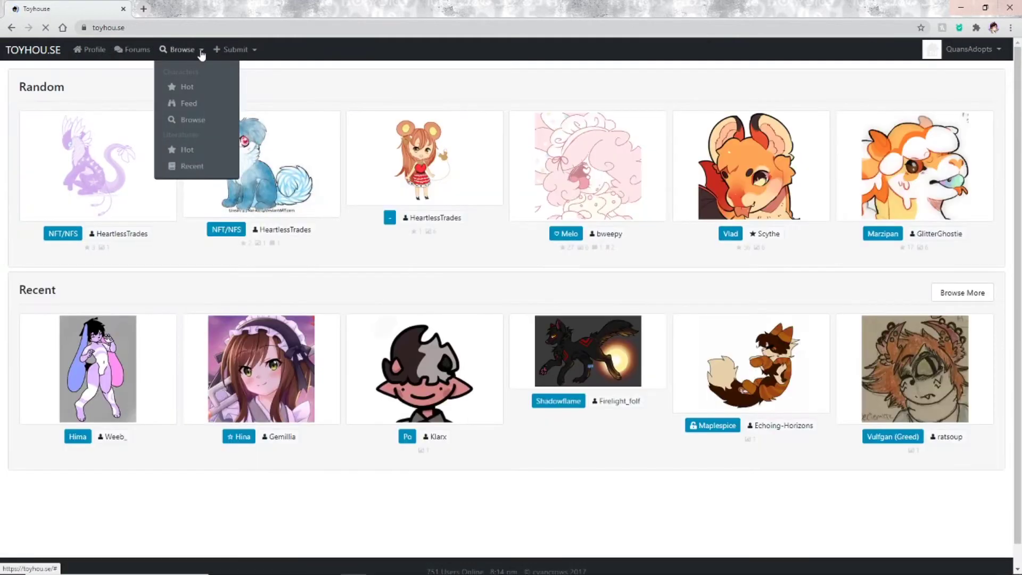
{"action": "left_click", "coordinate": [185, 87]}
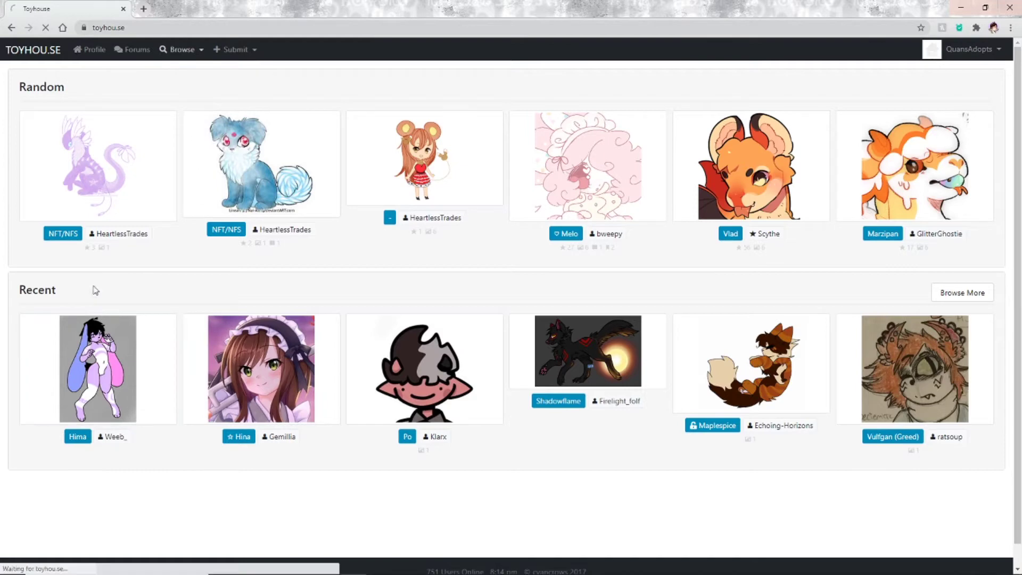
{"action": "scroll", "coordinate": [471, 134], "scroll_direction": "down", "scroll_amount": 1}
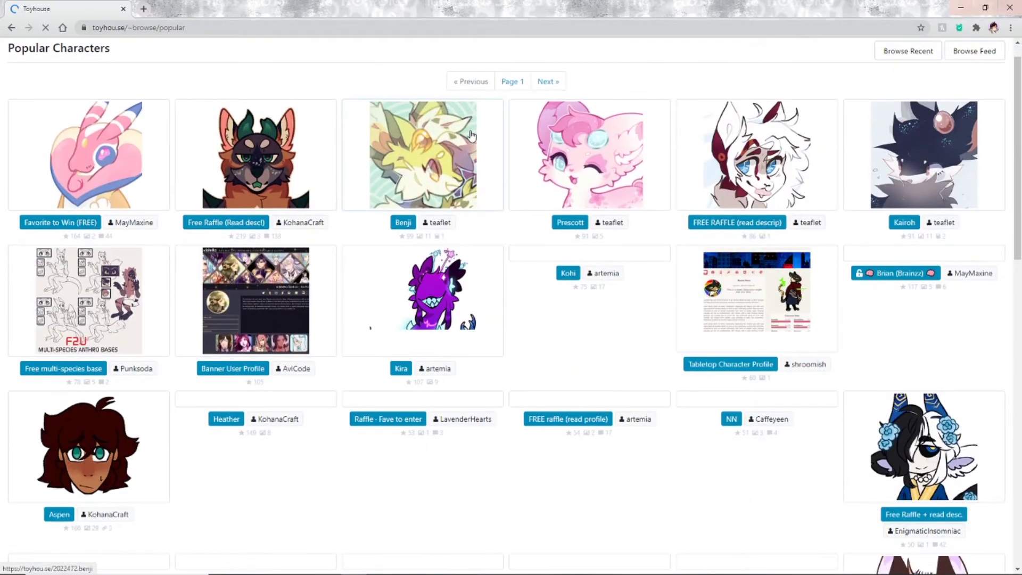
{"action": "scroll", "coordinate": [471, 134], "scroll_direction": "up", "scroll_amount": 1}
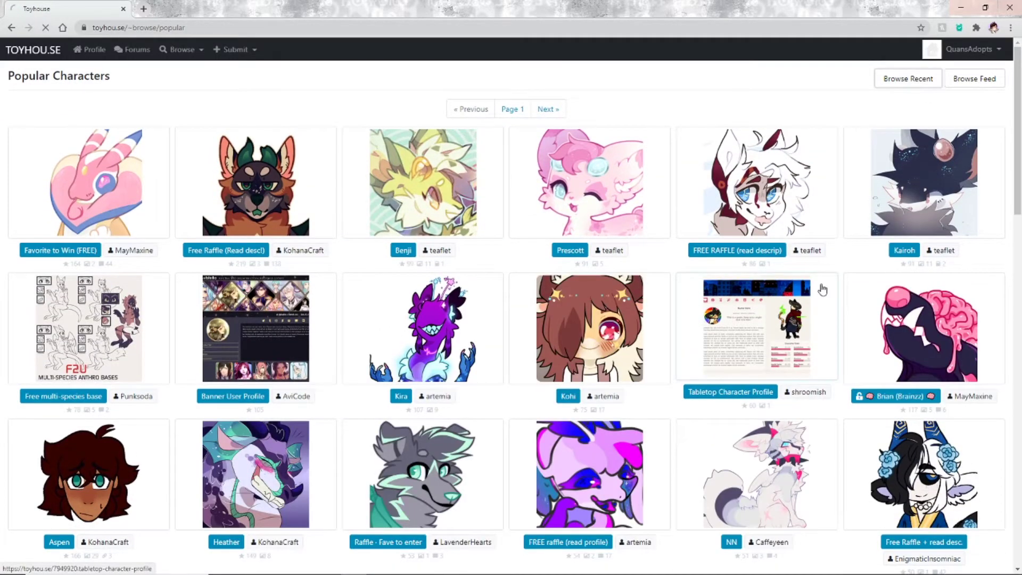
{"action": "left_click", "coordinate": [908, 79]}
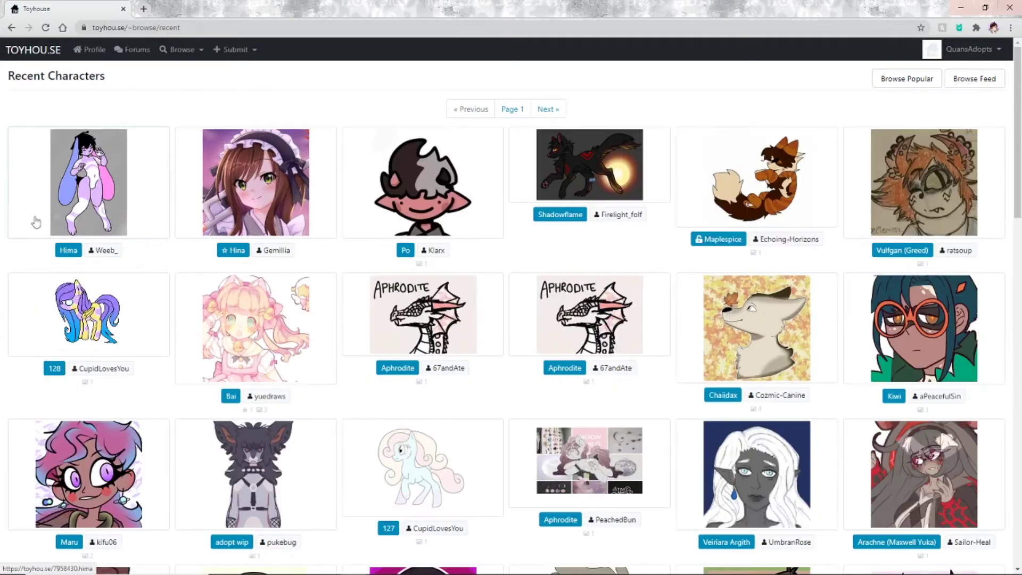
{"action": "left_click", "coordinate": [972, 78]}
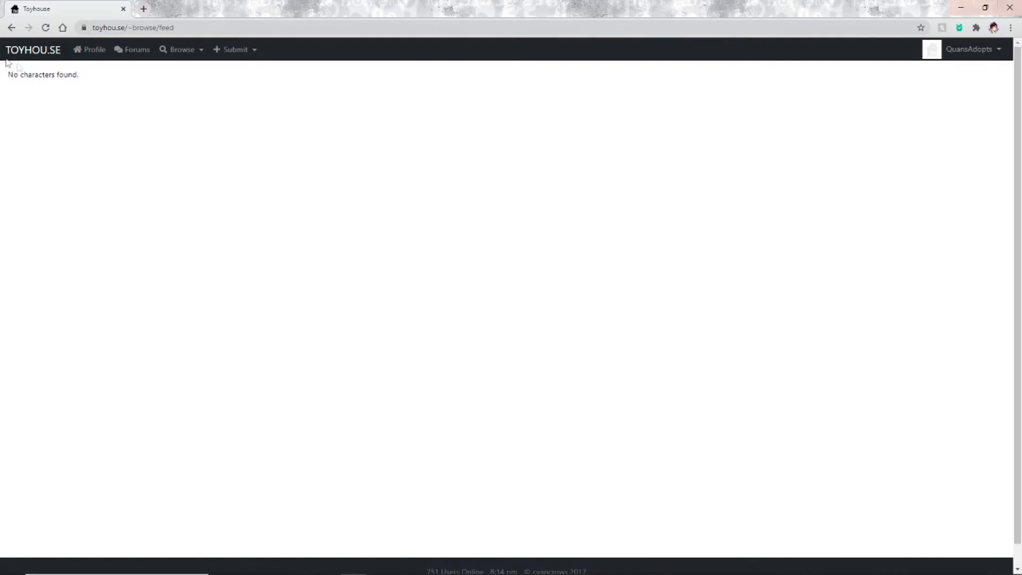
{"action": "left_click", "coordinate": [40, 51]}
{"action": "mouse_move", "coordinate": [250, 51]}
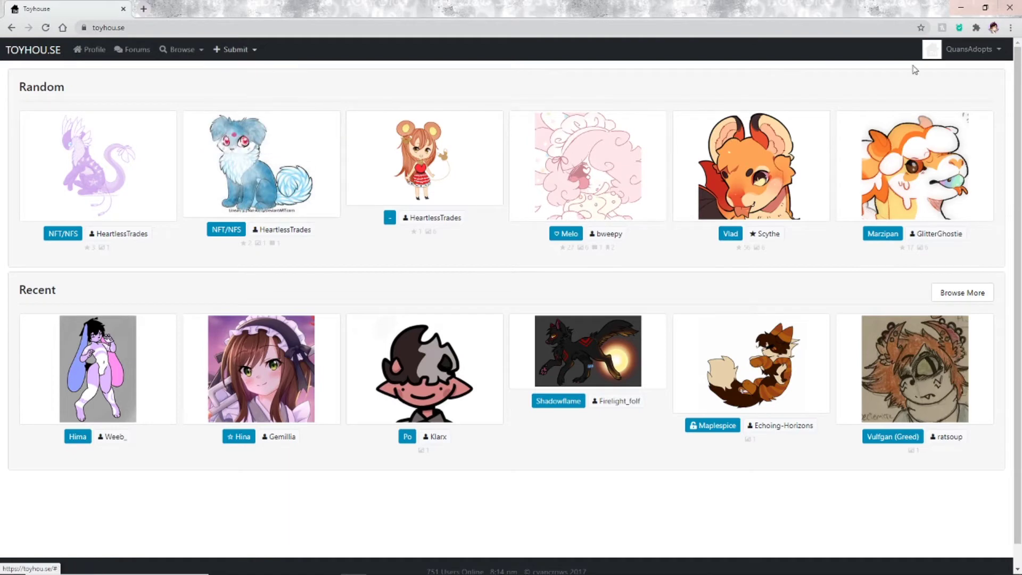
{"action": "left_click", "coordinate": [41, 53]}
- Open the account inbox and look at the message search filter, keeping it on Text
{"action": "mouse_move", "coordinate": [998, 55]}
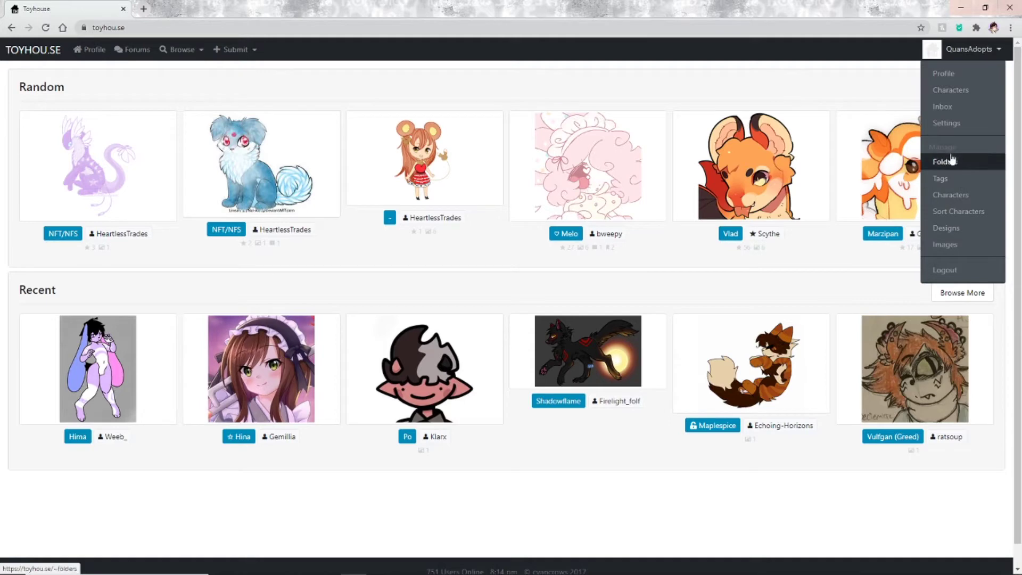
{"action": "left_click", "coordinate": [947, 108]}
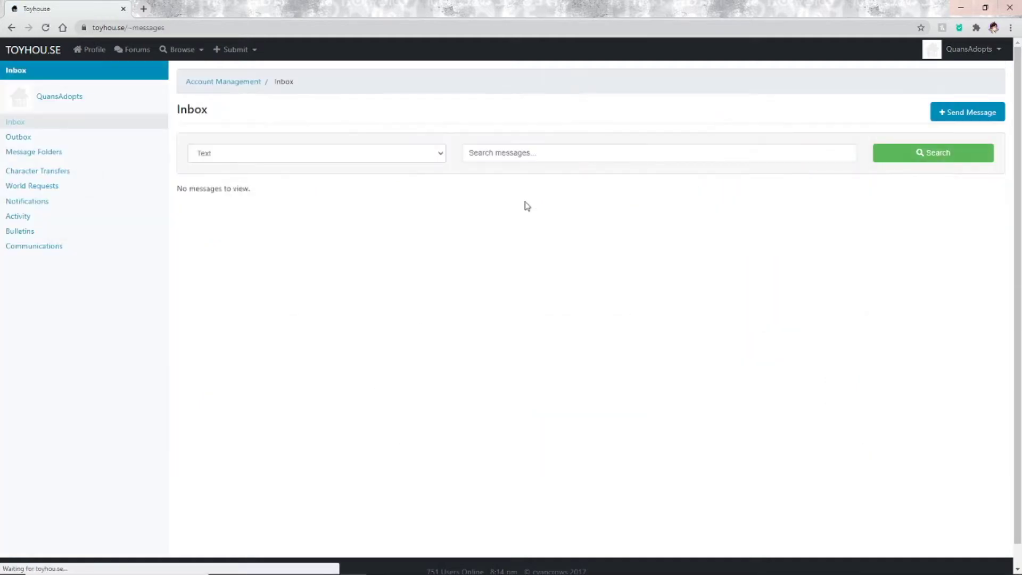
{"action": "left_click", "coordinate": [249, 153]}
{"action": "left_click", "coordinate": [260, 154]}
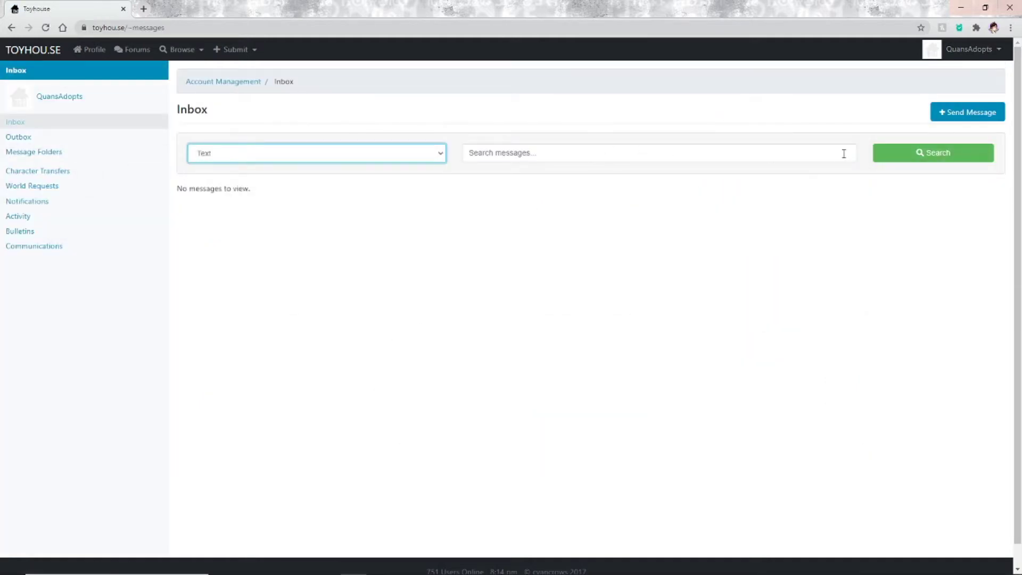
- View the inbox's Outbox, Message Folders and Character Transfers sections
{"action": "left_click", "coordinate": [91, 155]}
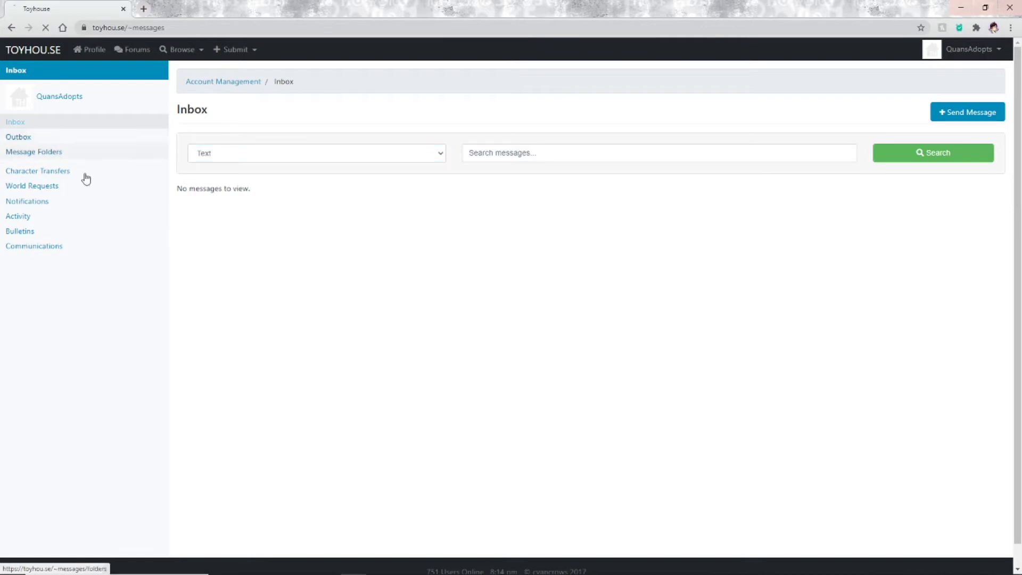
{"action": "left_click", "coordinate": [71, 154]}
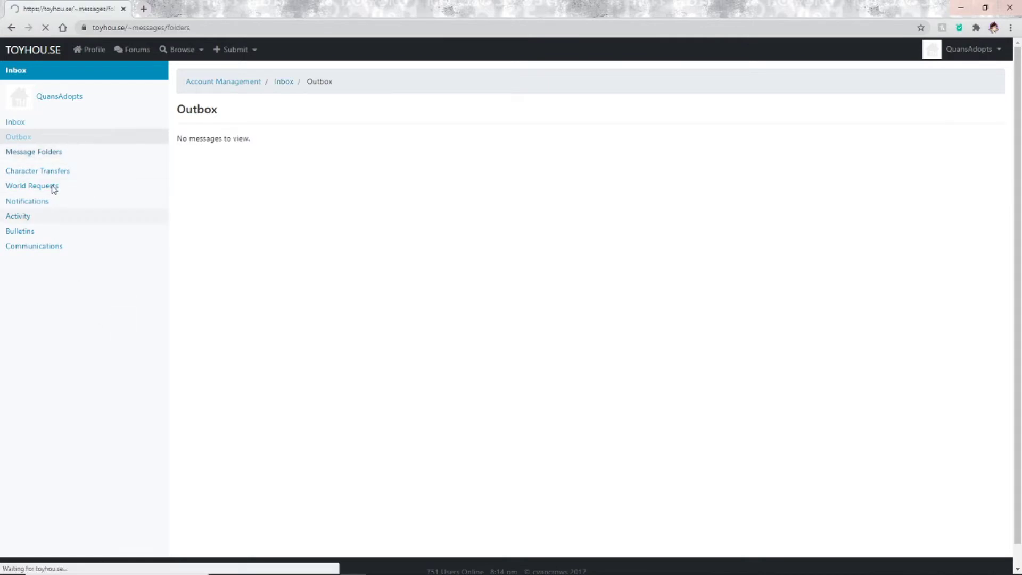
{"action": "left_click", "coordinate": [57, 172]}
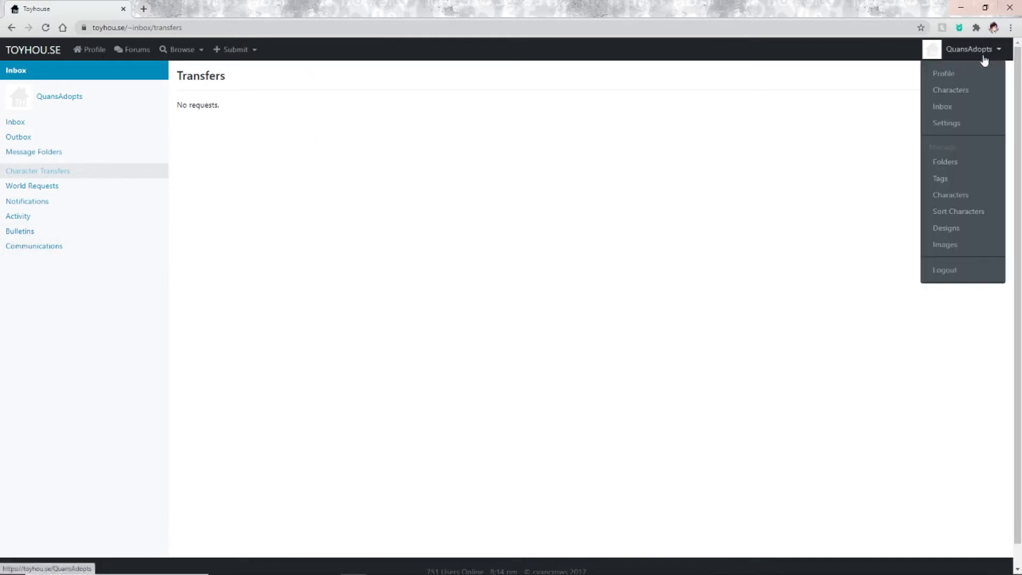
- In the account's Display Settings, try several site themes and settle on "pink is just the best color sorry i dont make the rules"
{"action": "left_click", "coordinate": [956, 126]}
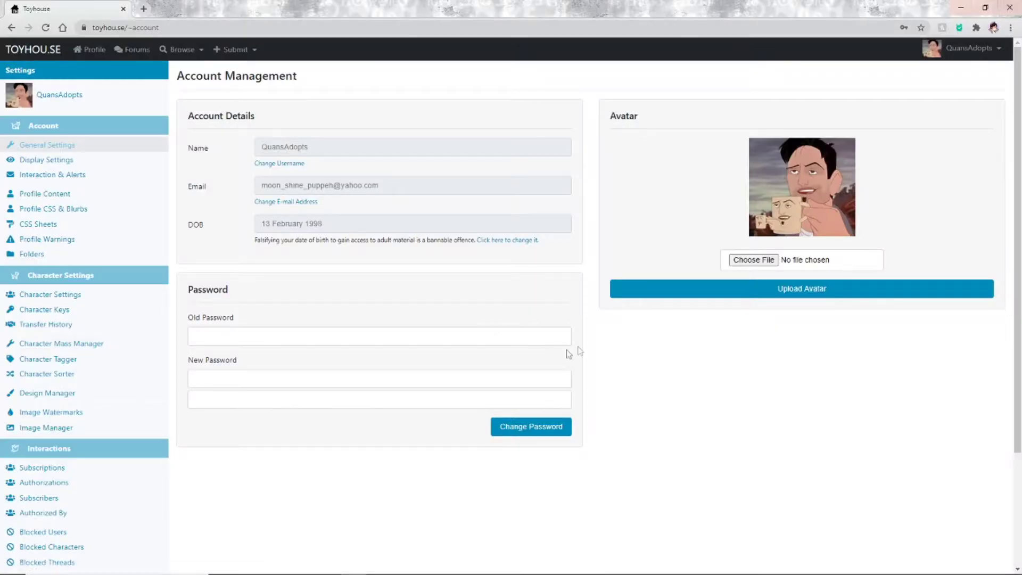
{"action": "left_click", "coordinate": [87, 160]}
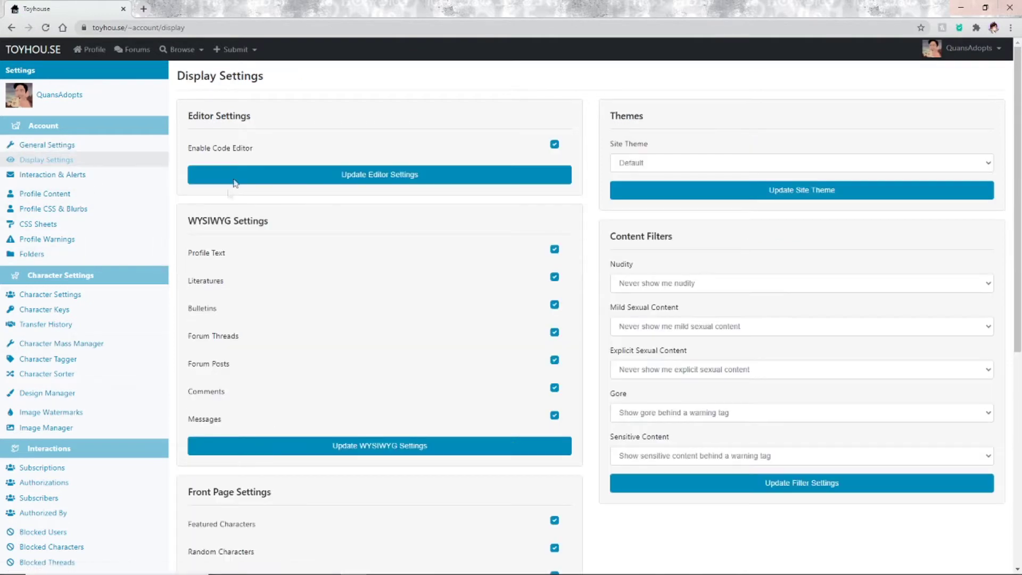
{"action": "left_click", "coordinate": [727, 164]}
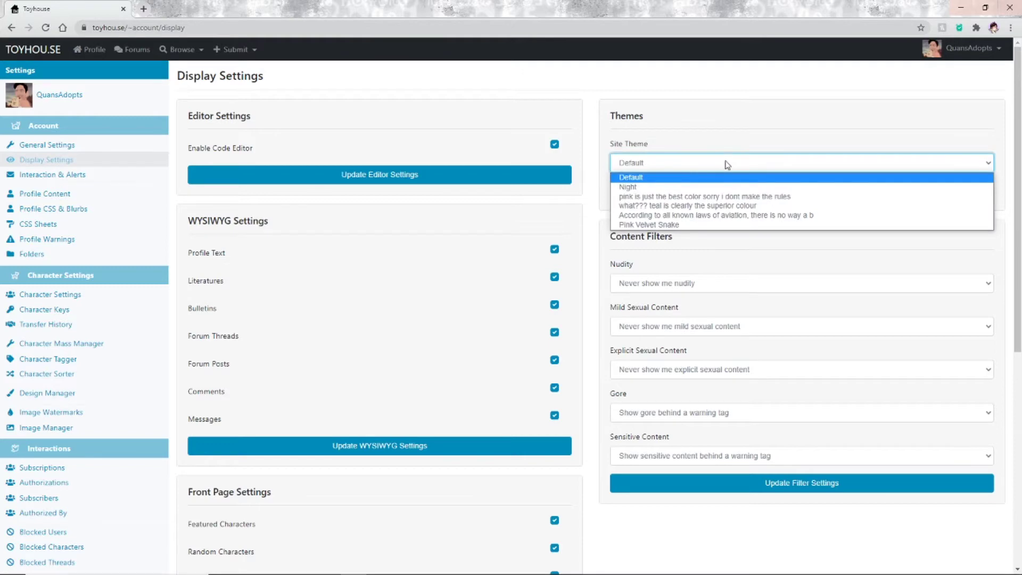
{"action": "left_click", "coordinate": [689, 187]}
{"action": "left_click", "coordinate": [679, 162]}
{"action": "left_click", "coordinate": [687, 196]}
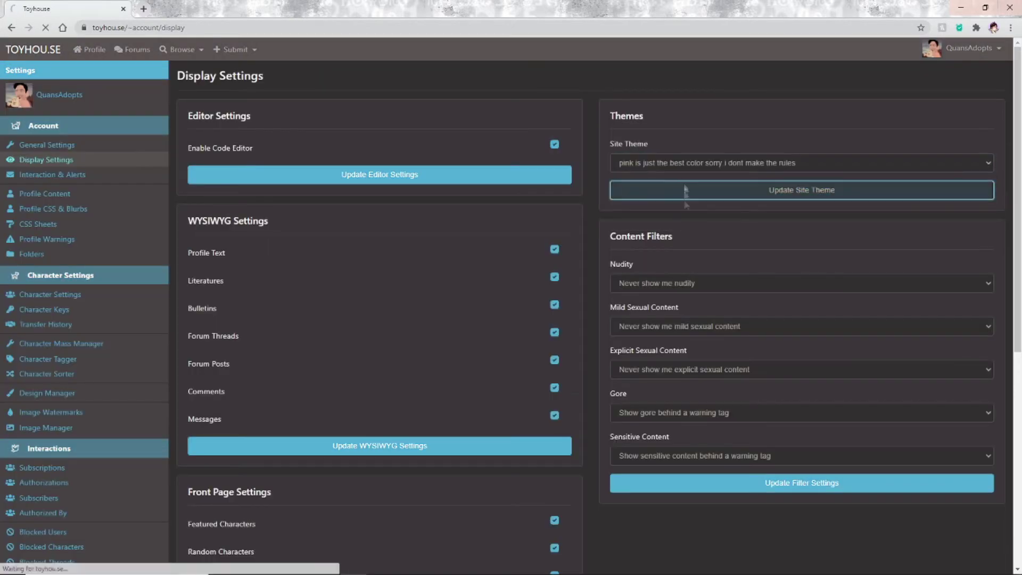
{"action": "left_click", "coordinate": [689, 167]}
{"action": "left_click", "coordinate": [692, 206]}
{"action": "left_click", "coordinate": [698, 162]}
{"action": "left_click", "coordinate": [670, 215]}
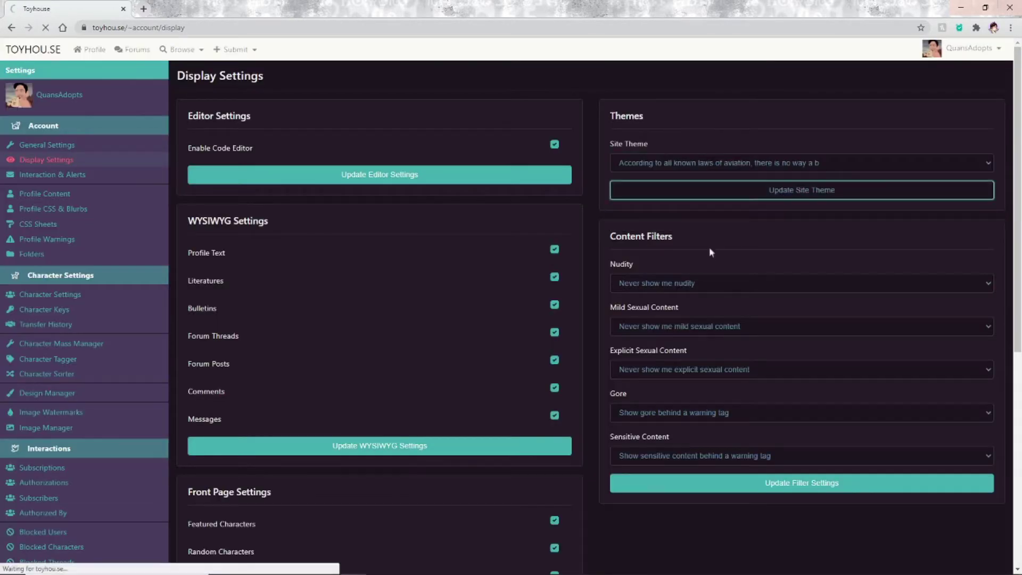
{"action": "left_click", "coordinate": [658, 168]}
{"action": "left_click", "coordinate": [675, 219]}
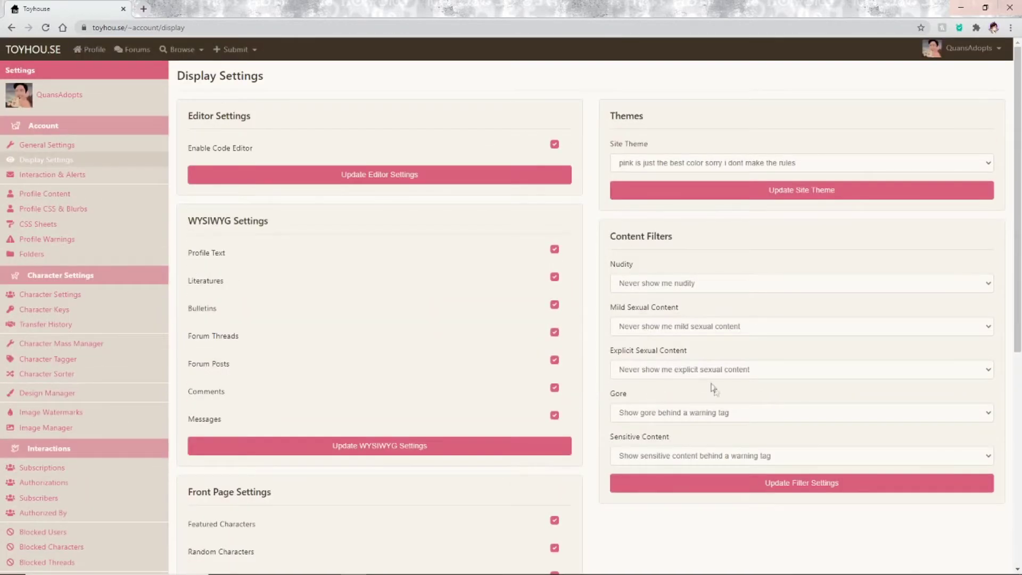
- Look at the nudity content filter choices, keep "Never show me nudity", and view the remaining display settings
{"action": "left_click", "coordinate": [665, 284]}
{"action": "left_click", "coordinate": [668, 316]}
{"action": "left_click", "coordinate": [669, 288]}
{"action": "left_click", "coordinate": [670, 298]}
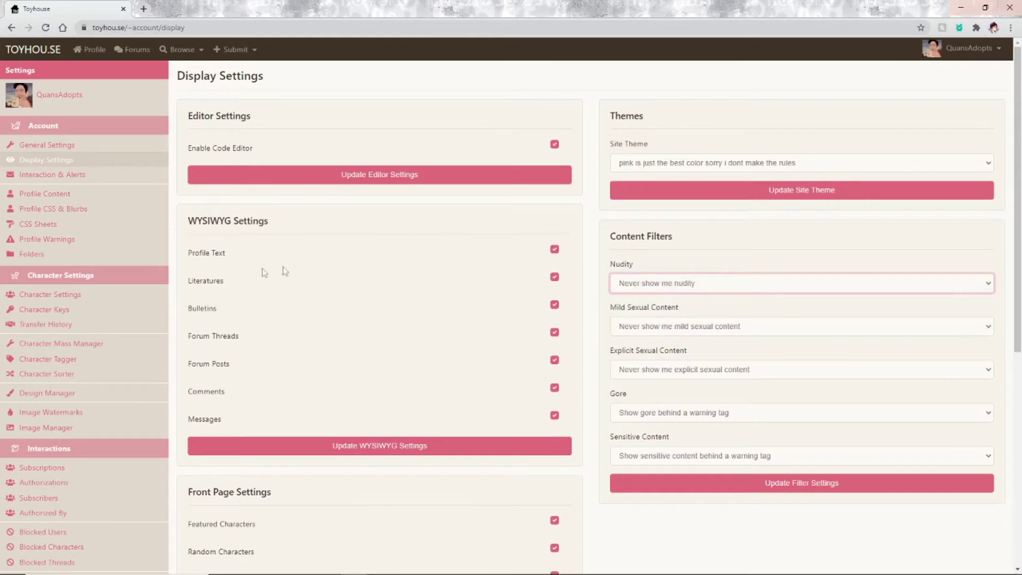
{"action": "scroll", "coordinate": [245, 280], "scroll_direction": "down", "scroll_amount": 1}
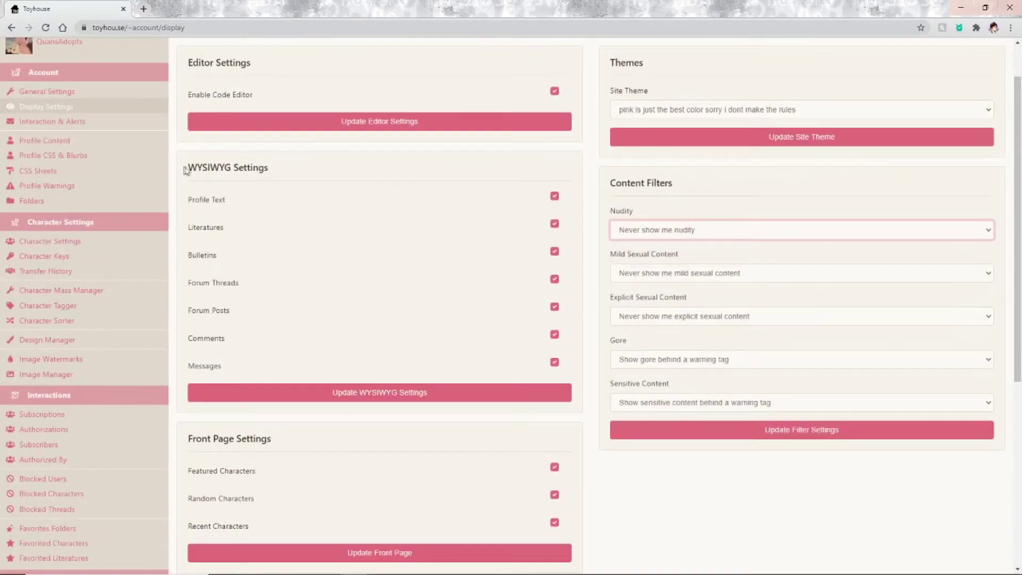
- Look through the WYSIWYG Settings and Front Page Settings in the account's display settings
{"action": "left_click_drag", "start_coordinate": [185, 170], "coordinate": [279, 174]}
{"action": "left_click", "coordinate": [229, 168]}
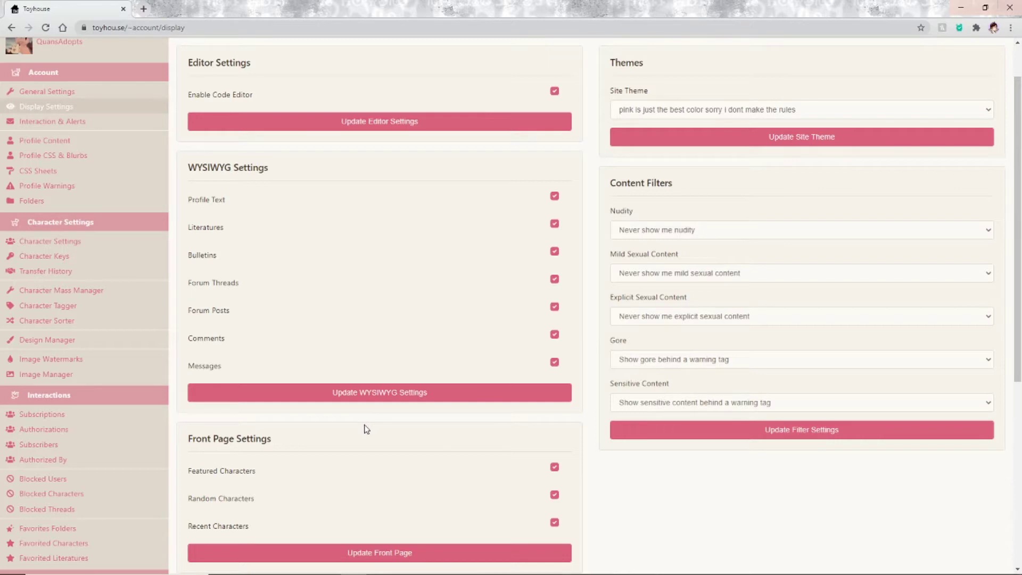
{"action": "scroll", "coordinate": [367, 425], "scroll_direction": "down", "scroll_amount": 4}
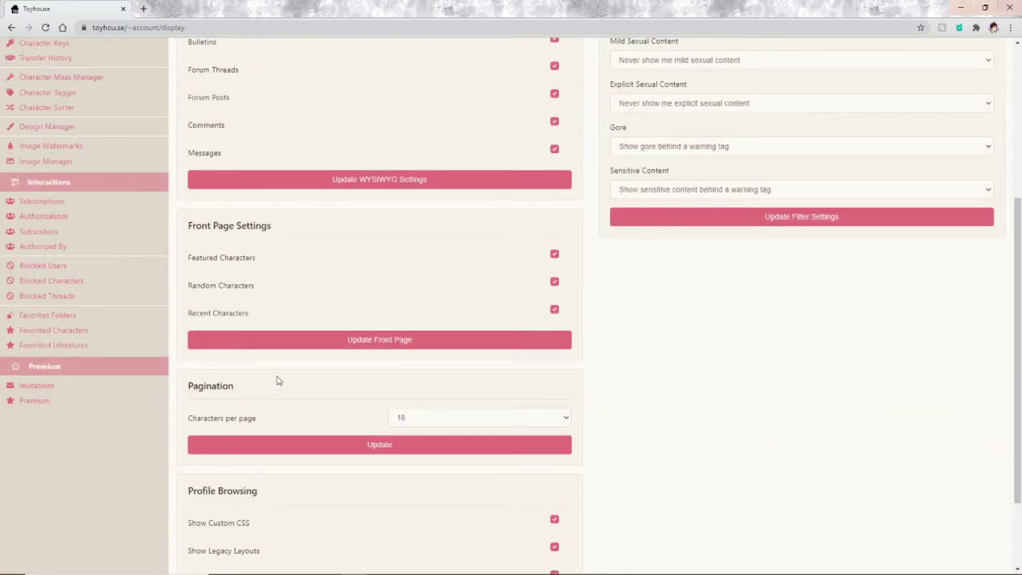
{"action": "scroll", "coordinate": [245, 276], "scroll_direction": "down", "scroll_amount": 1}
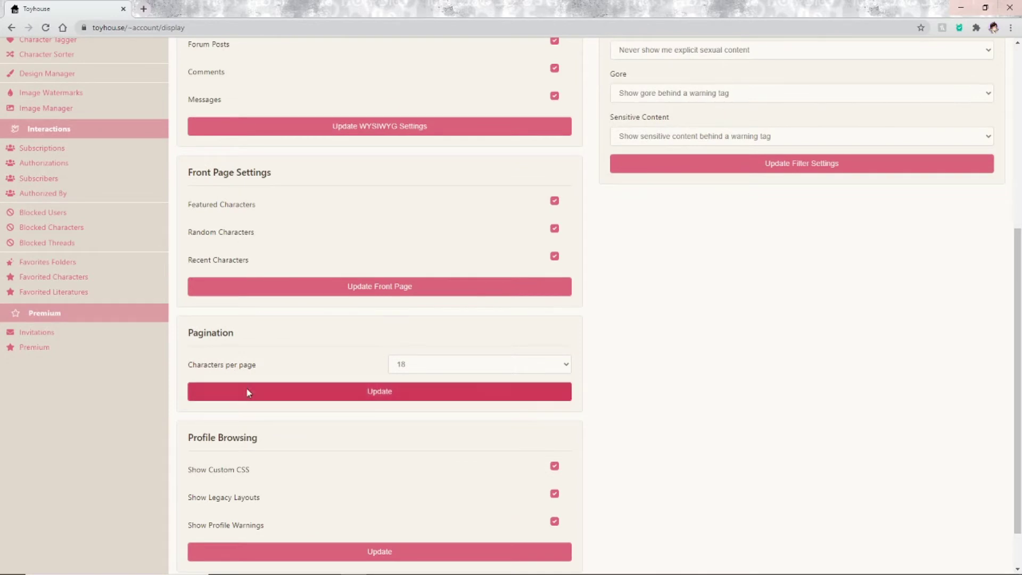
{"action": "scroll", "coordinate": [256, 390], "scroll_direction": "down", "scroll_amount": 1}
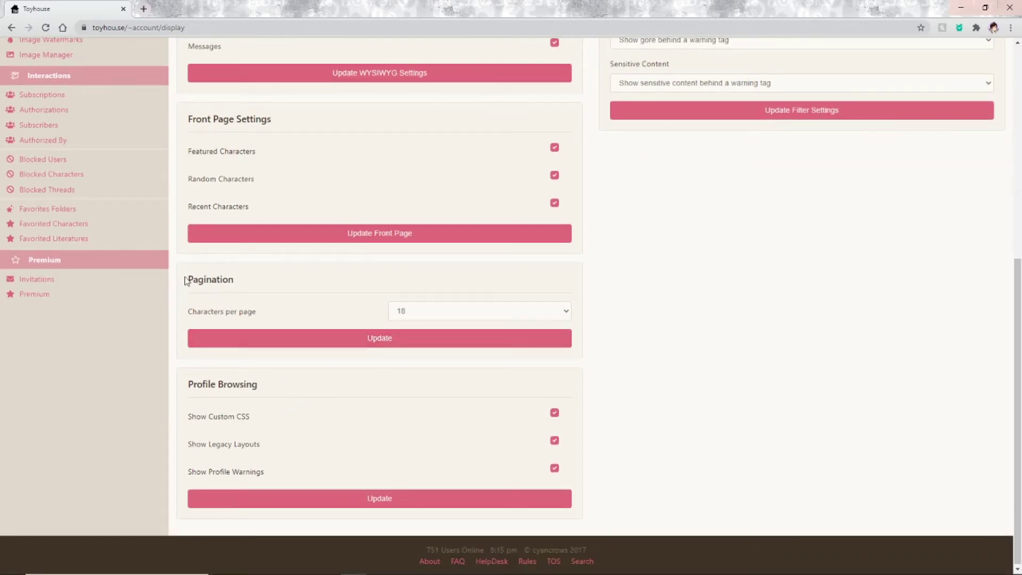
- View the Pagination choices for characters per page, keep 18, and go over the Profile Browsing options
{"action": "left_click_drag", "start_coordinate": [186, 280], "coordinate": [244, 287]}
{"action": "left_click", "coordinate": [413, 312]}
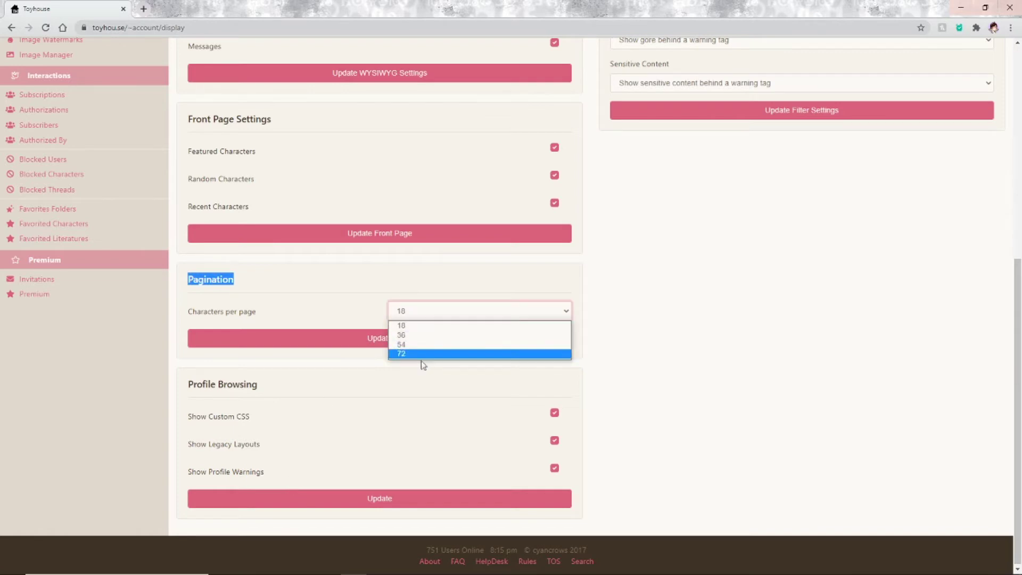
{"action": "left_click", "coordinate": [407, 310]}
{"action": "left_click_drag", "start_coordinate": [197, 386], "coordinate": [299, 400]}
{"action": "left_click", "coordinate": [258, 424]}
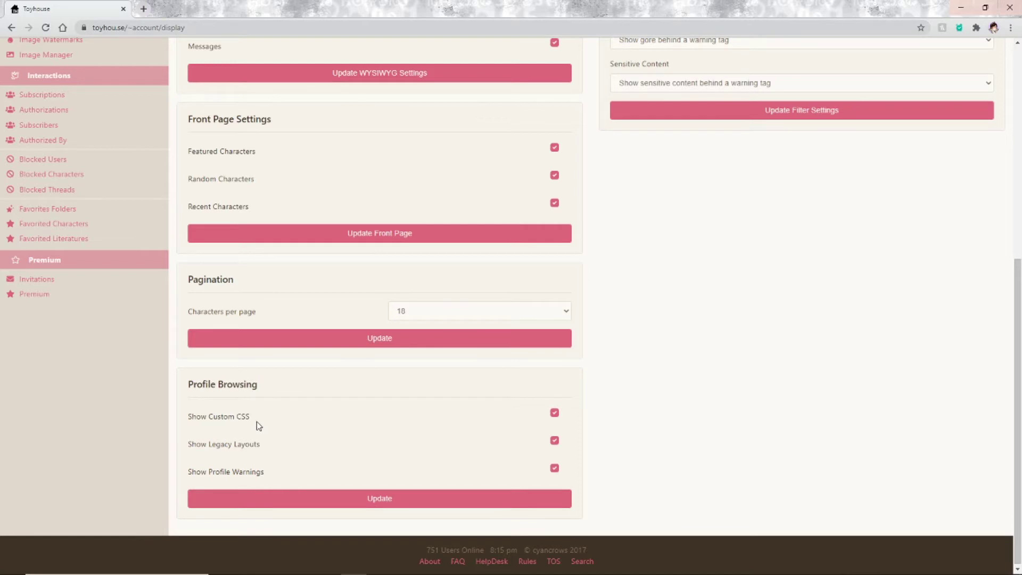
{"action": "left_click_drag", "start_coordinate": [180, 411], "coordinate": [287, 470]}
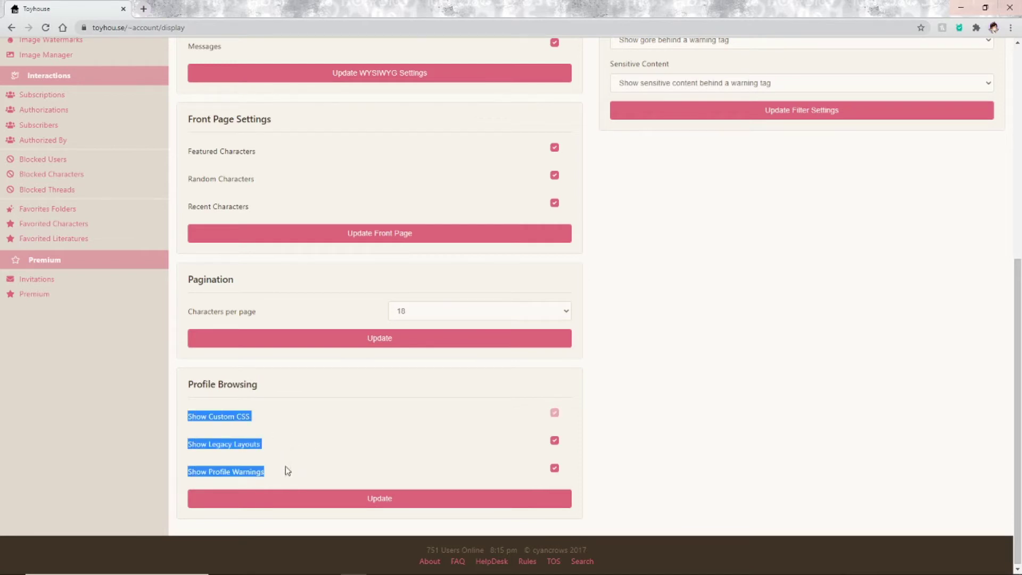
{"action": "left_click", "coordinate": [250, 450]}
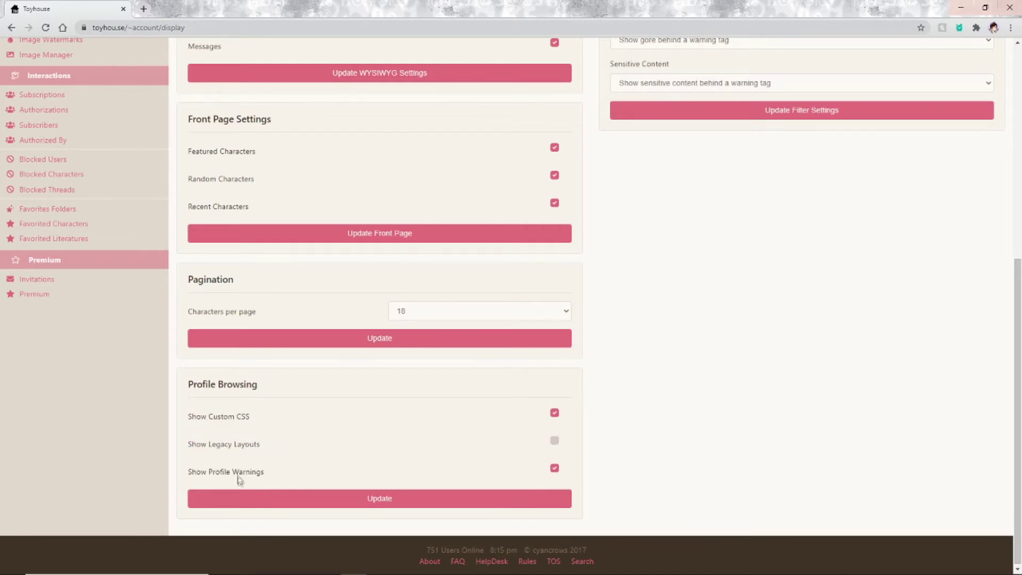
- Open the Interaction & Alerts settings and review the Guest Block, Quiet Mode, Notifications and Profile Interactions sections
{"action": "scroll", "coordinate": [213, 399], "scroll_direction": "up", "scroll_amount": 10}
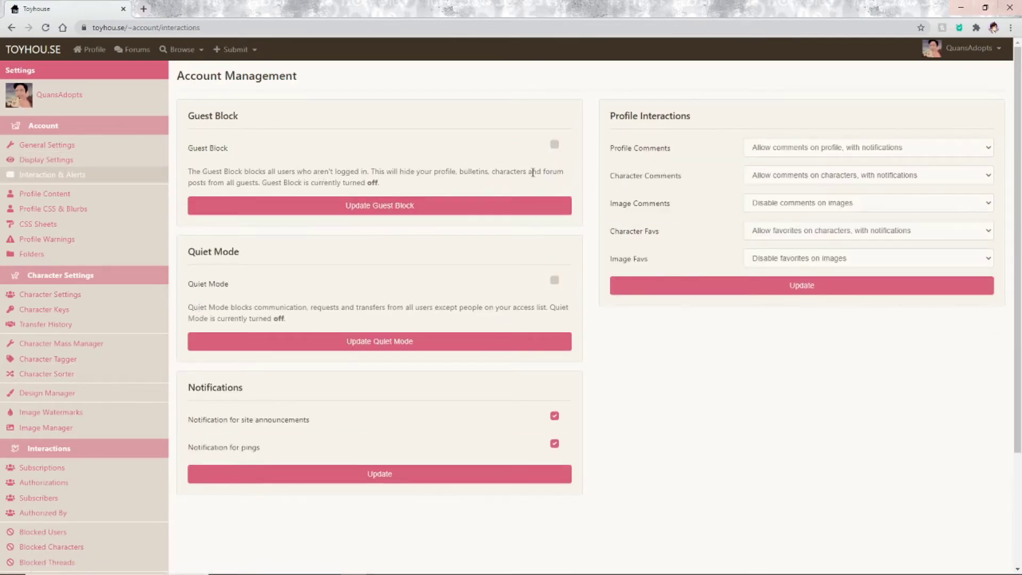
{"action": "left_click_drag", "start_coordinate": [244, 253], "coordinate": [187, 256]}
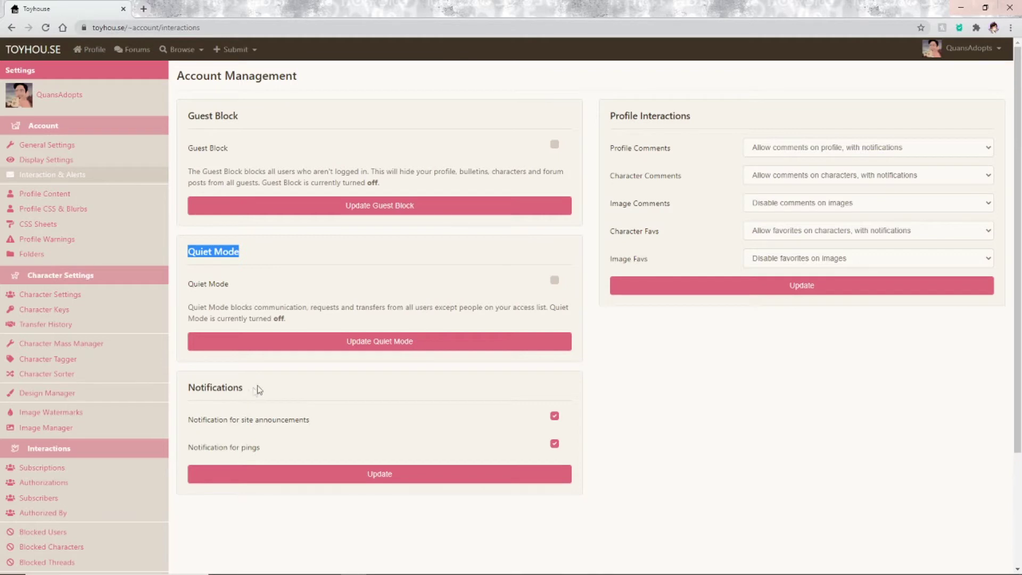
{"action": "left_click_drag", "start_coordinate": [246, 388], "coordinate": [181, 381]}
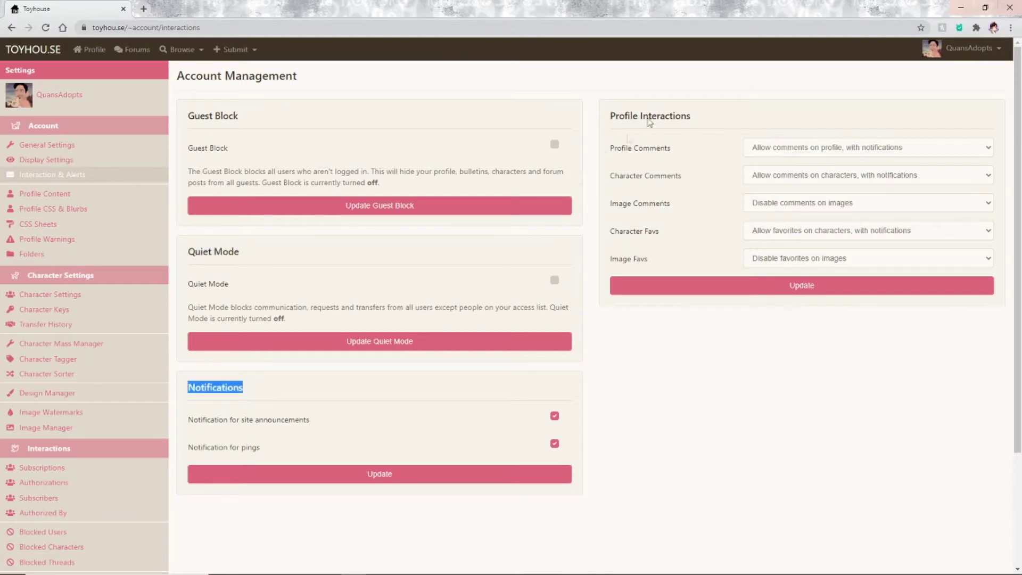
{"action": "left_click_drag", "start_coordinate": [705, 117], "coordinate": [600, 121]}
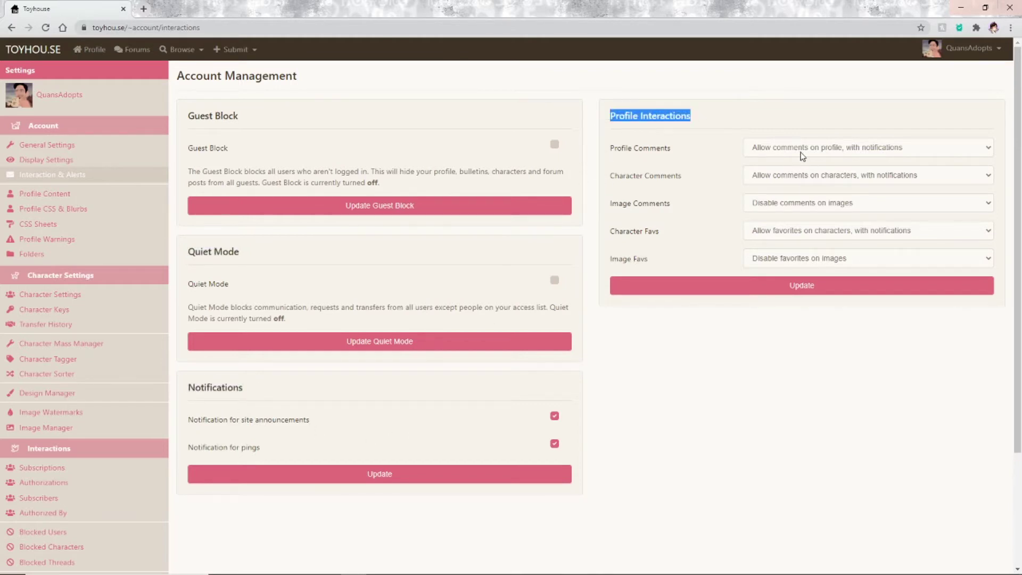
- Under Profile Interactions, disable comments on the profile and on characters, and keep image comments disabled
{"action": "left_click", "coordinate": [768, 151]}
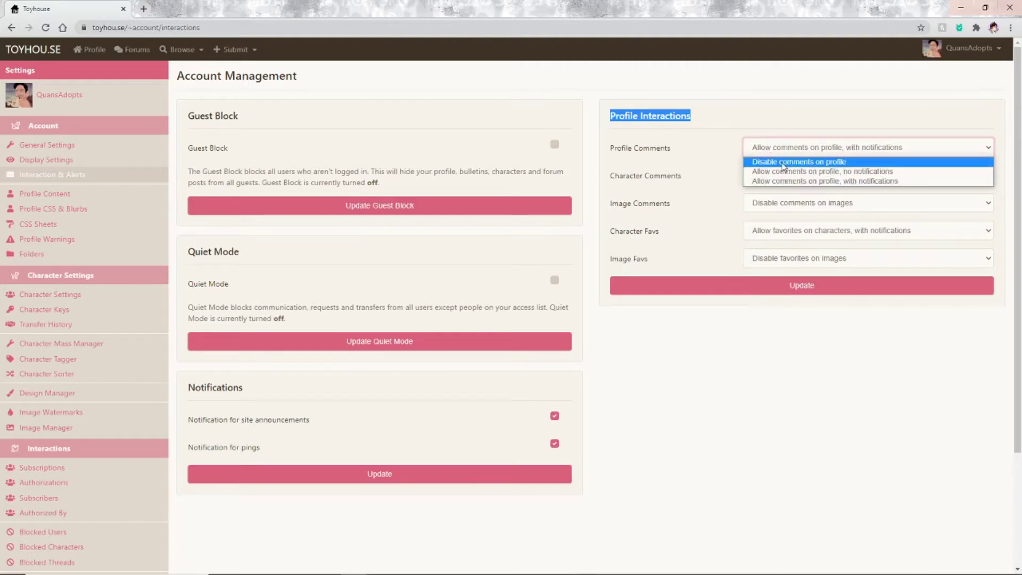
{"action": "left_click", "coordinate": [783, 164]}
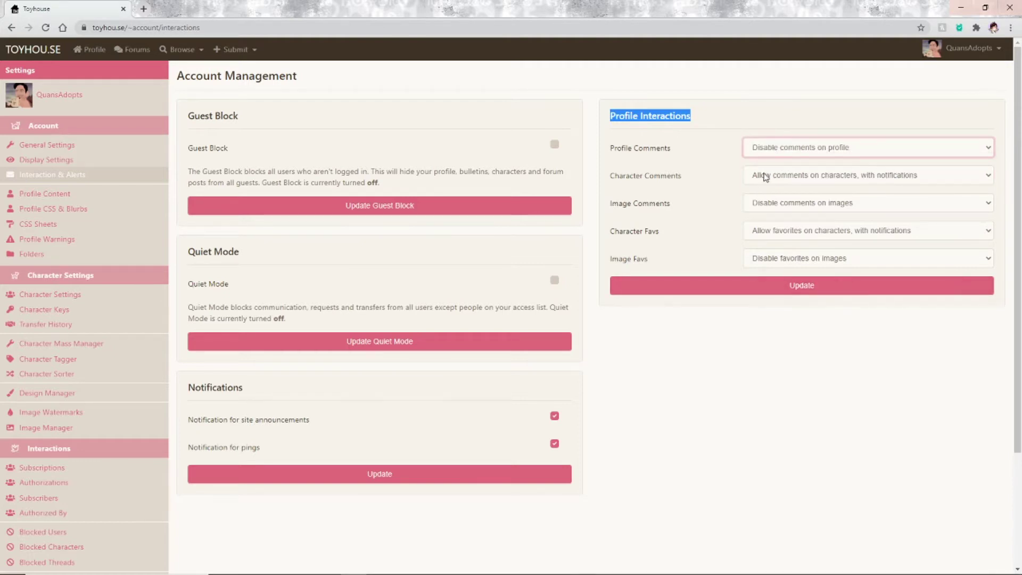
{"action": "left_click", "coordinate": [764, 181]}
{"action": "left_click", "coordinate": [772, 193]}
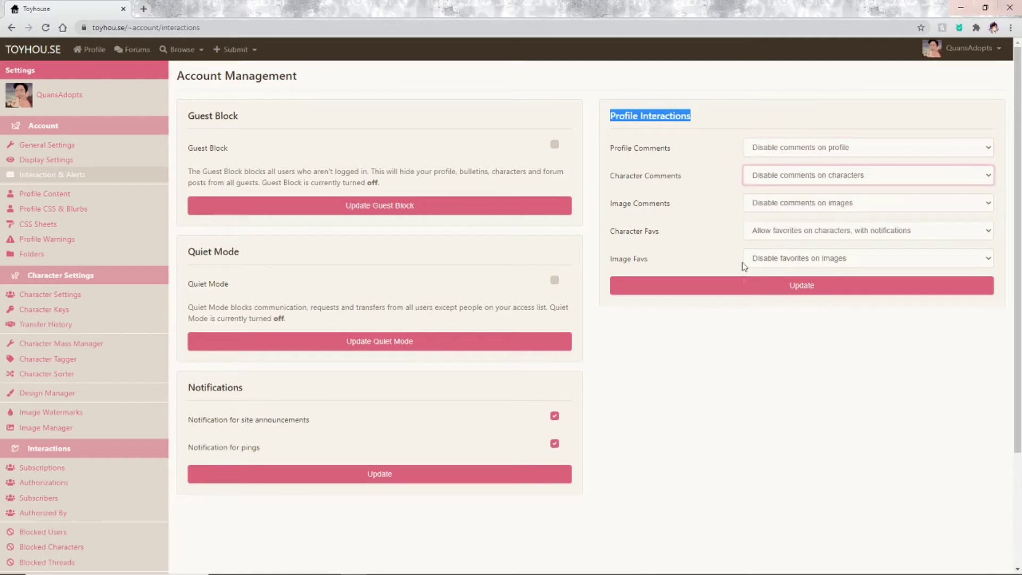
{"action": "left_click", "coordinate": [760, 214]}
{"action": "left_click", "coordinate": [760, 220]}
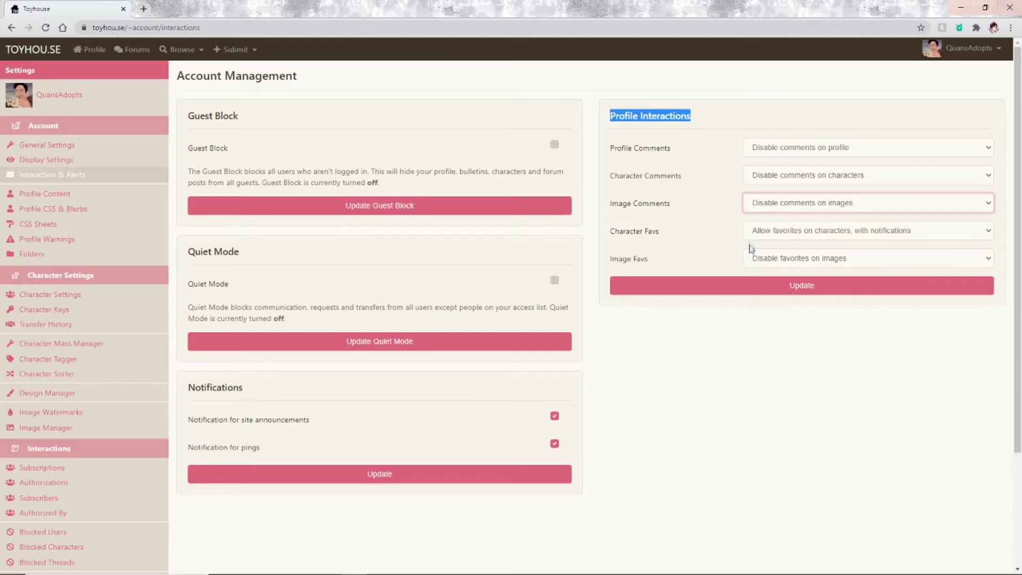
- Keep character favorites allowed with notifications, set Image Favs to "Allow favorites on images, with notifications", and save the interaction settings
{"action": "left_click", "coordinate": [754, 235]}
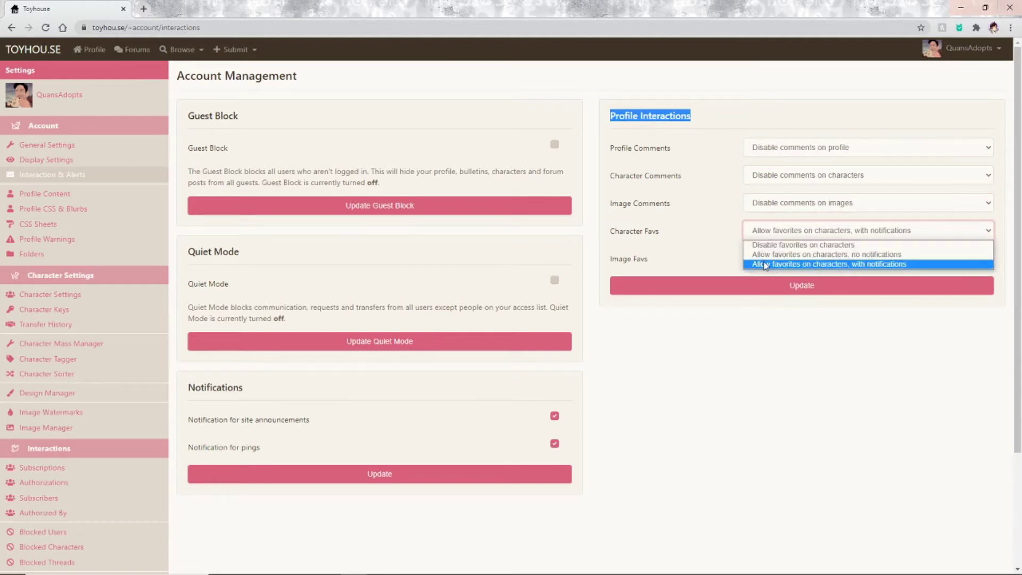
{"action": "left_click", "coordinate": [765, 265]}
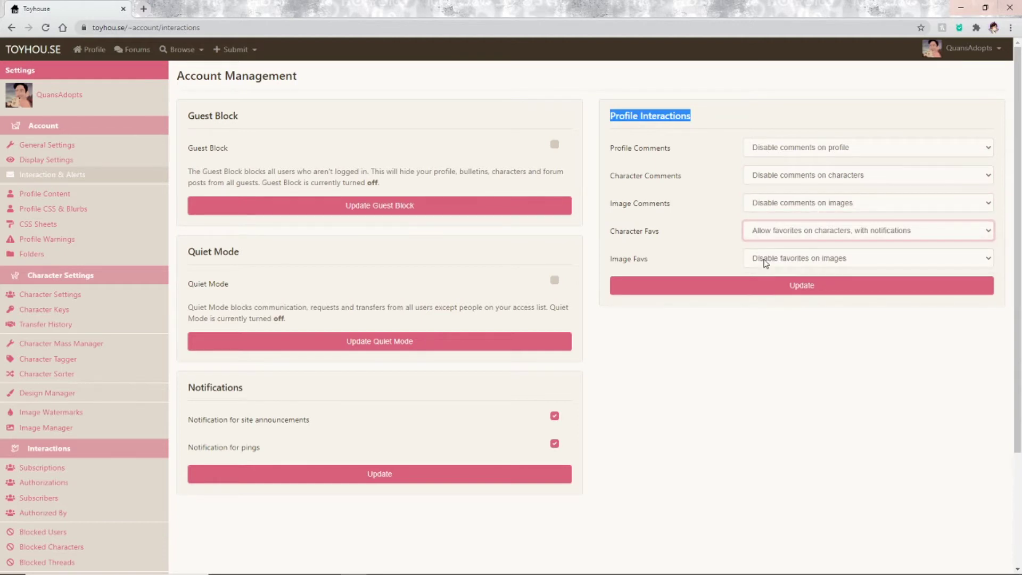
{"action": "left_click", "coordinate": [765, 263]}
{"action": "left_click", "coordinate": [770, 294]}
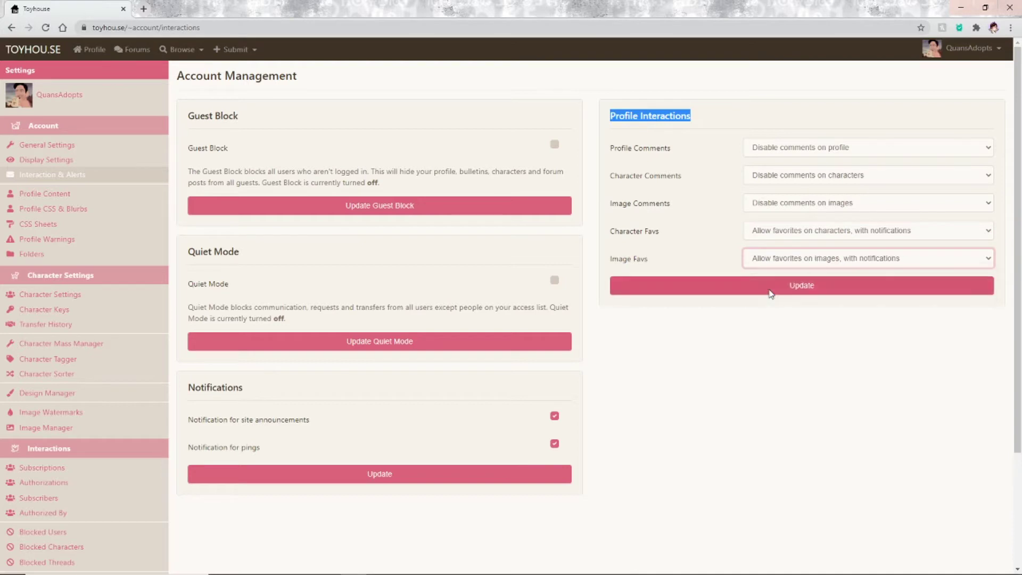
{"action": "left_click", "coordinate": [738, 285]}
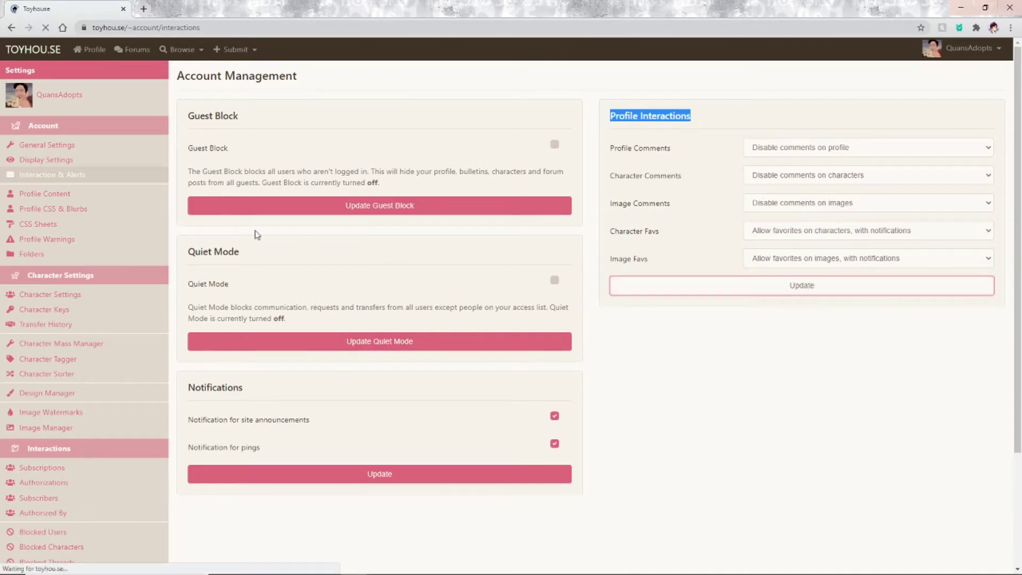
- Open the Profile Content editor and enter "<b> This is my new profile! Hey!<b>" as the profile text
{"action": "left_click", "coordinate": [76, 194]}
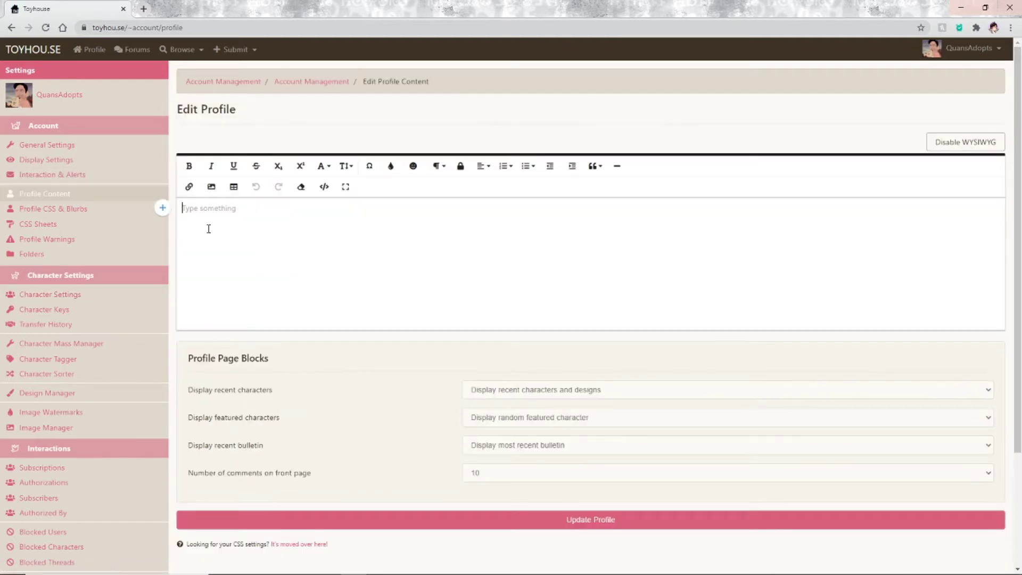
{"action": "type", "text": "css"}
{"action": "key", "text": "ctrl+a"}
{"action": "type", "text": "<b> This is my new profile! Hey!<b>"}
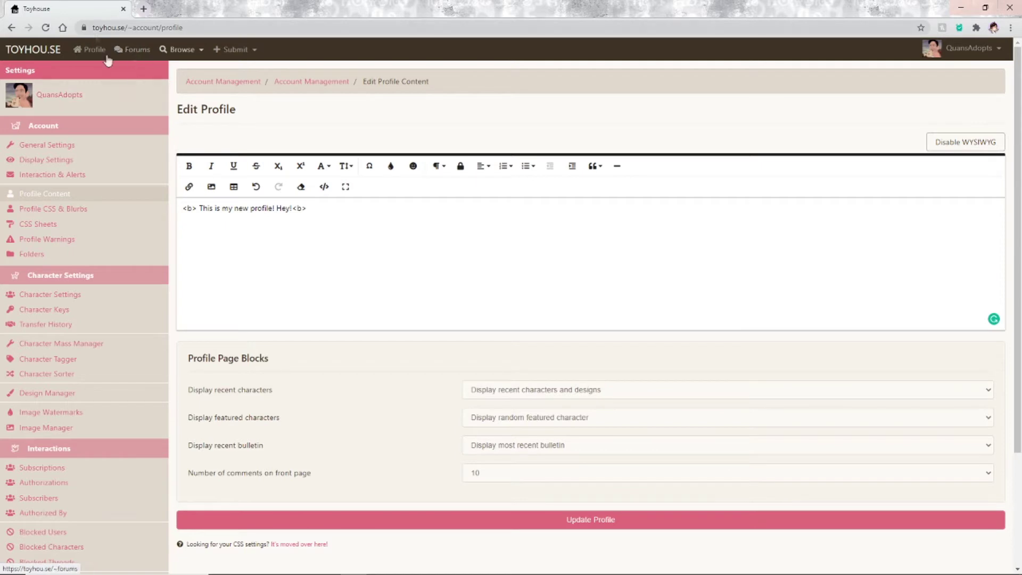
- Open the forums in a separate browser tab and go to the HTML/CSS & Graphics board
{"action": "right_click", "coordinate": [130, 54]}
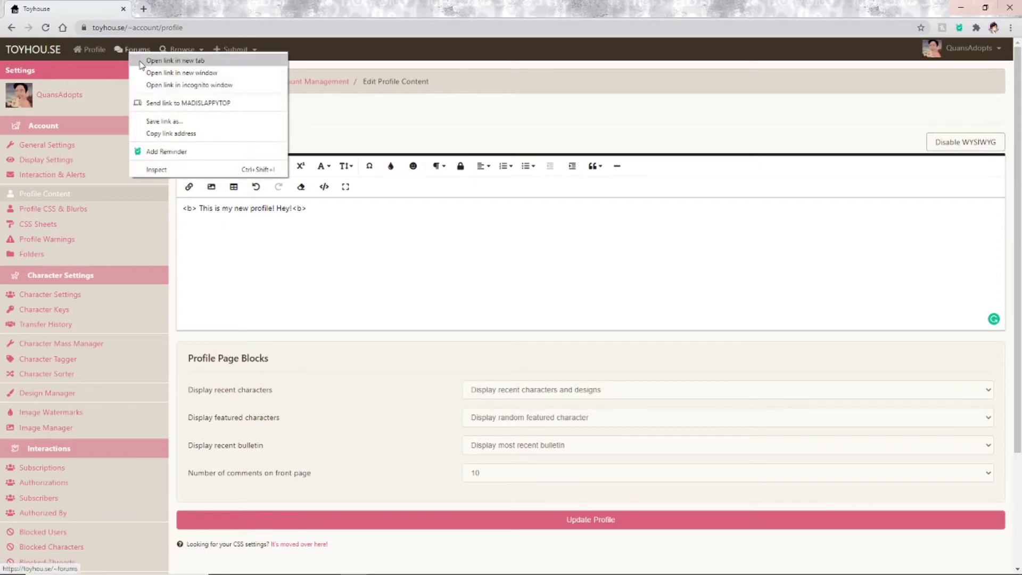
{"action": "left_click", "coordinate": [175, 60]}
{"action": "left_click", "coordinate": [192, 9]}
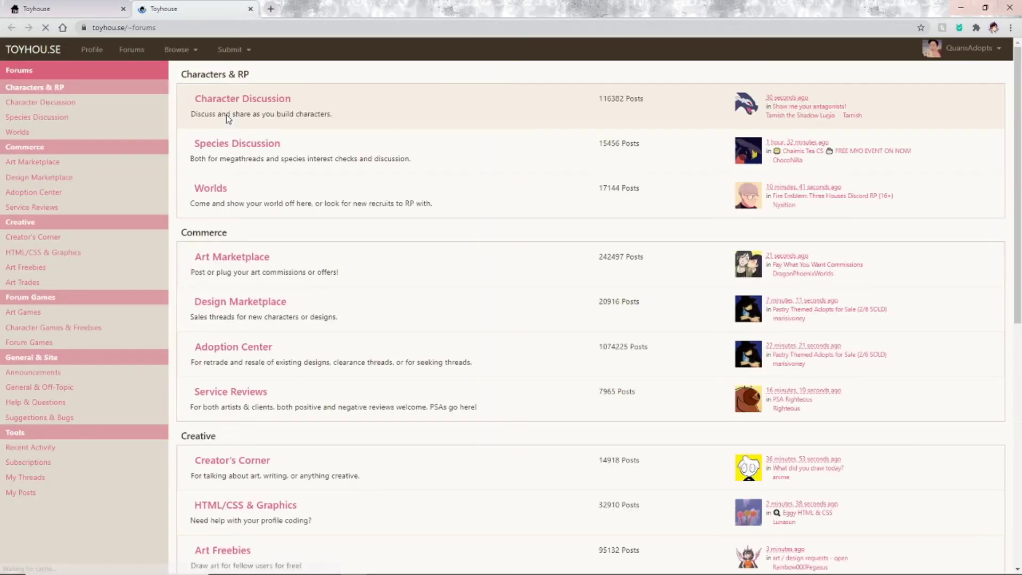
{"action": "left_click", "coordinate": [60, 253]}
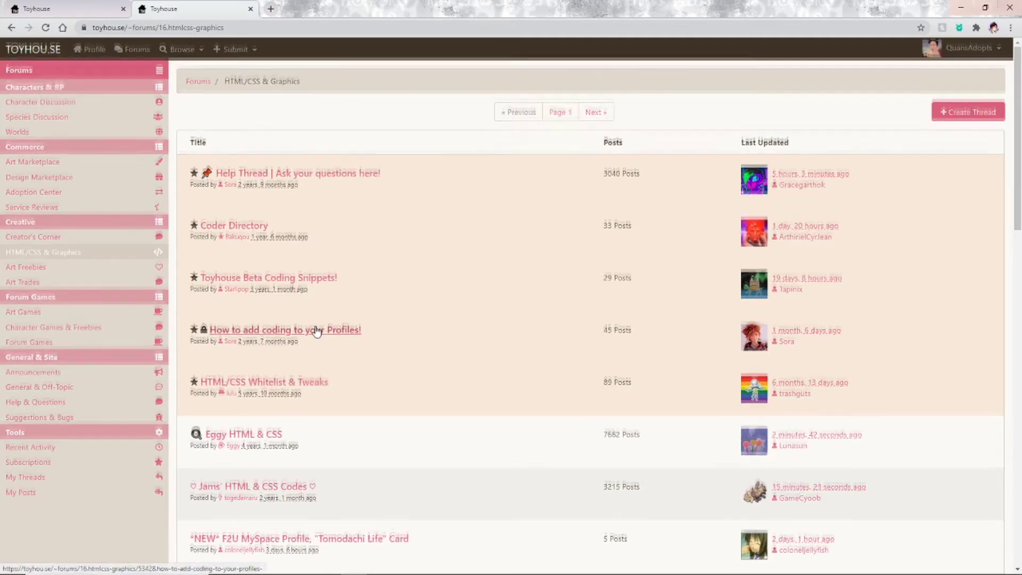
- Open the "Eggy HTML & CSS" thread and view its F2U Rules page
{"action": "scroll", "coordinate": [325, 338], "scroll_direction": "down", "scroll_amount": 3}
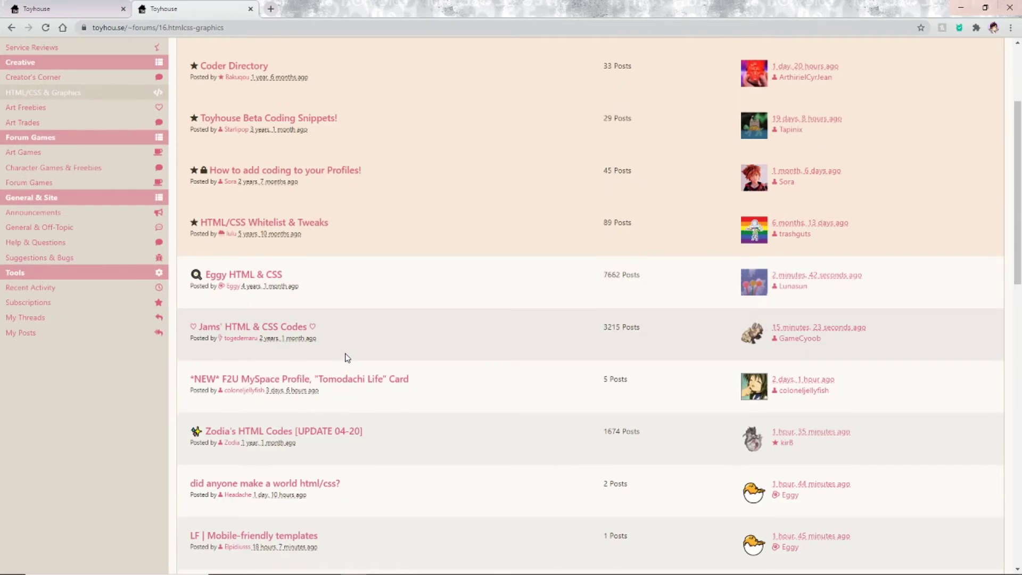
{"action": "left_click", "coordinate": [266, 275]}
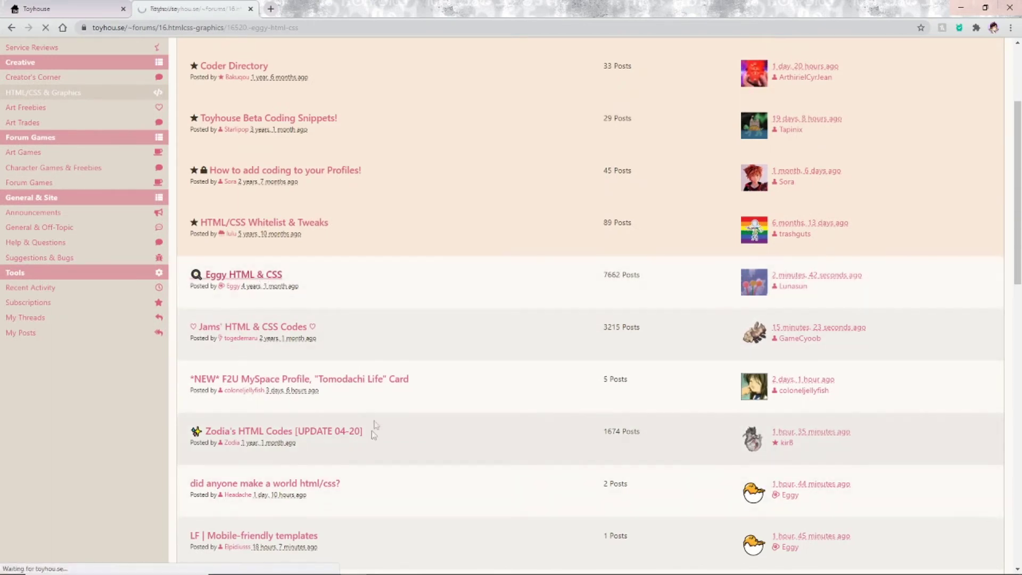
{"action": "scroll", "coordinate": [394, 468], "scroll_direction": "down", "scroll_amount": 3}
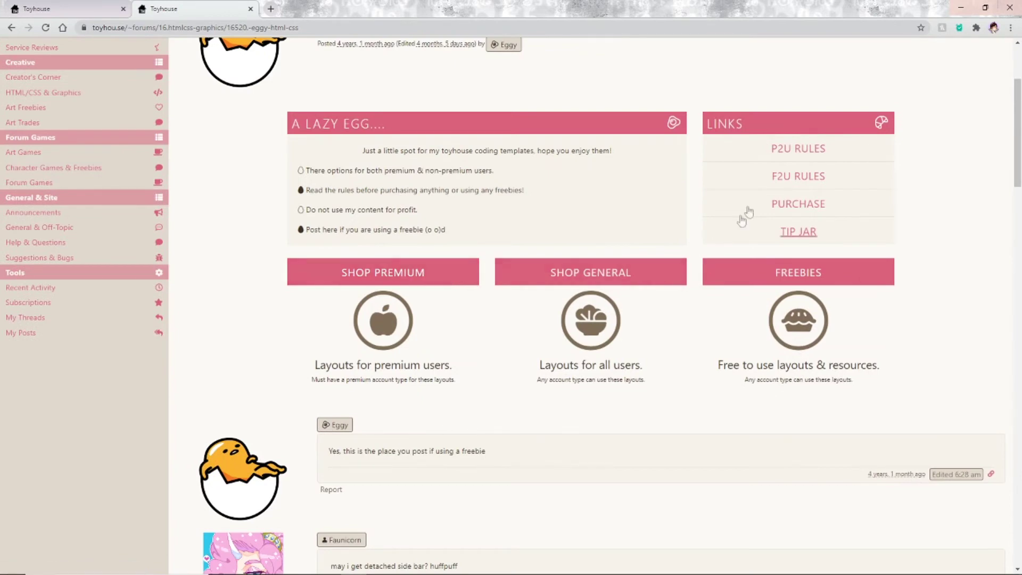
{"action": "left_click", "coordinate": [761, 180]}
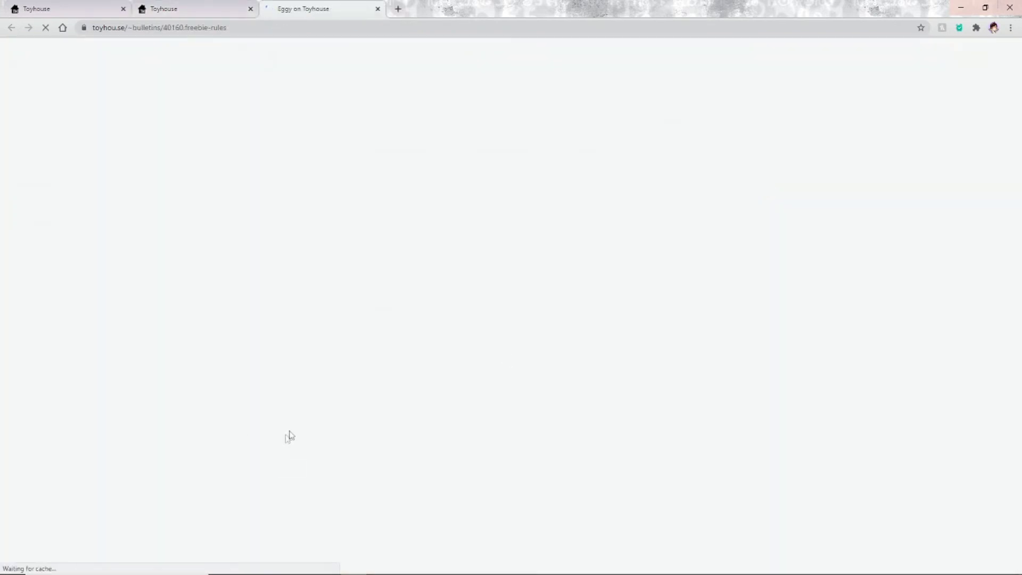
{"action": "scroll", "coordinate": [400, 271], "scroll_direction": "down", "scroll_amount": 2}
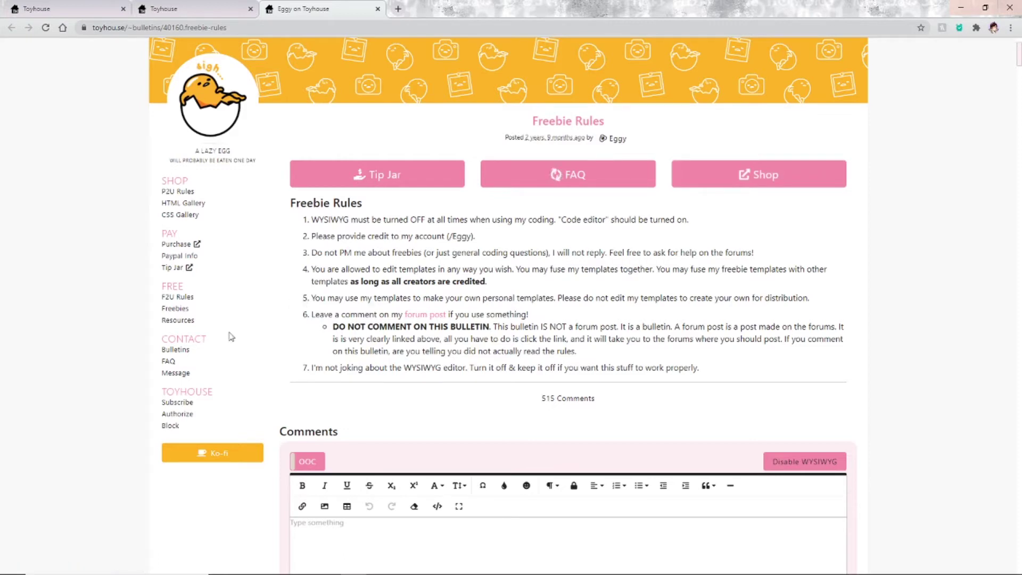
- Open Eggy's Freebies, look at a character template, return to the folder, and browse down to the User profile templates
{"action": "left_click", "coordinate": [175, 309]}
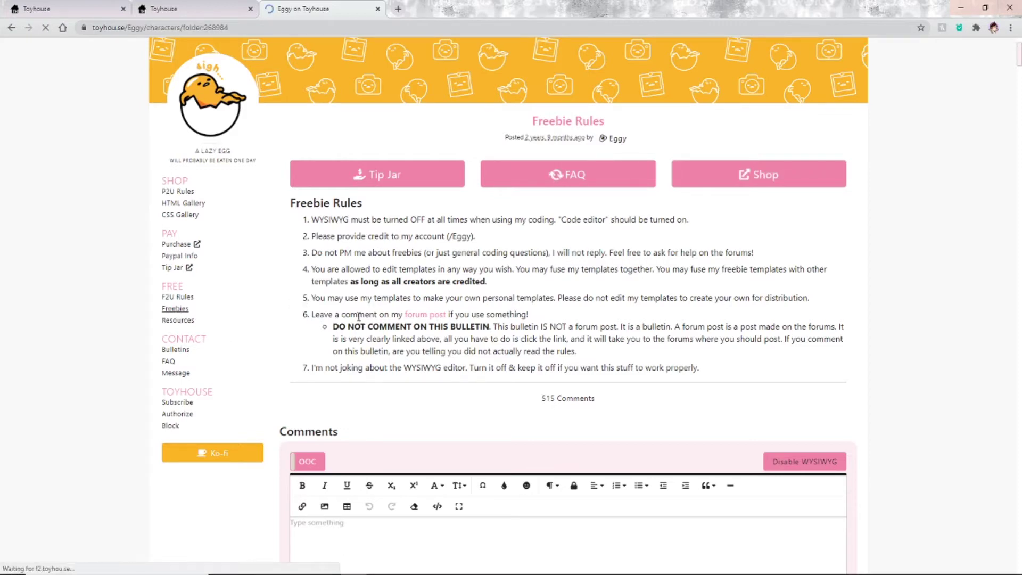
{"action": "scroll", "coordinate": [355, 318], "scroll_direction": "down", "scroll_amount": 5}
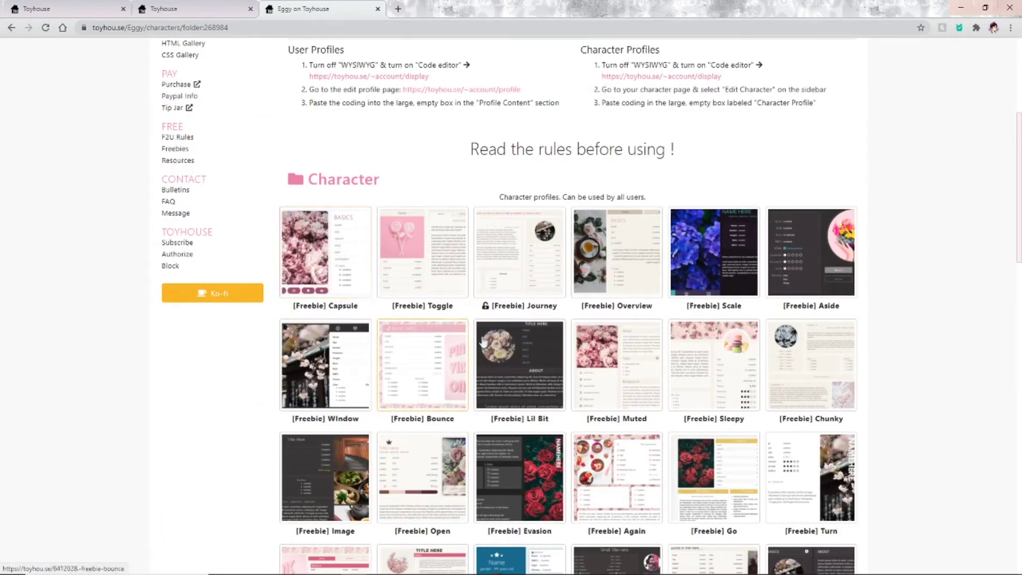
{"action": "left_click", "coordinate": [326, 281]}
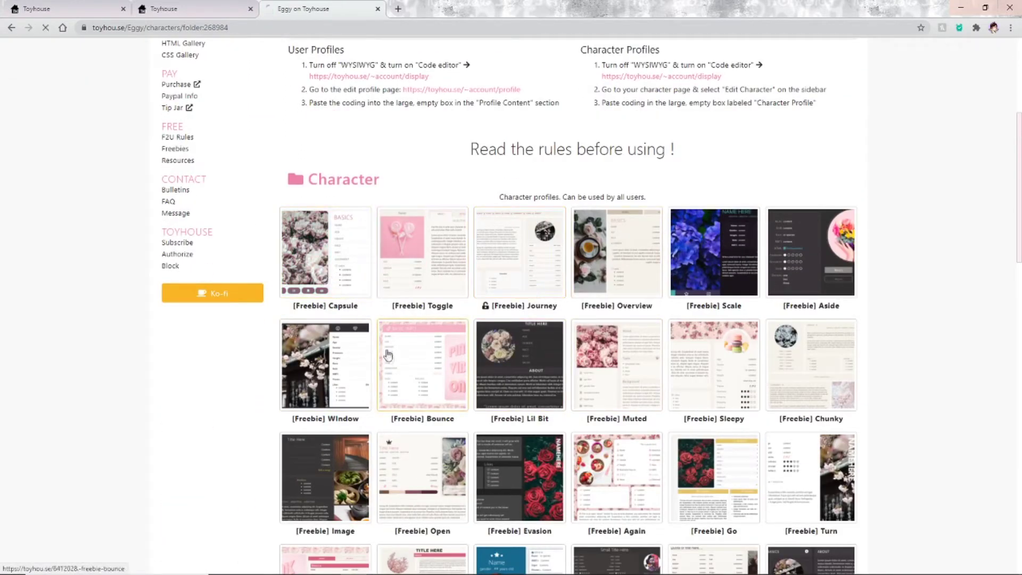
{"action": "key", "text": "alt+Left"}
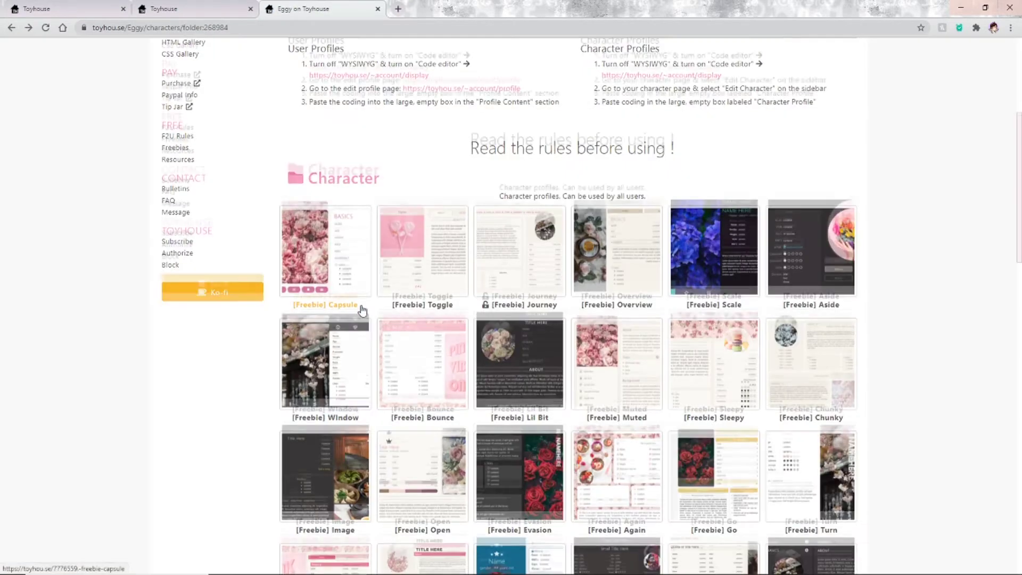
{"action": "scroll", "coordinate": [360, 308], "scroll_direction": "down", "scroll_amount": 9}
{"action": "scroll", "coordinate": [362, 311], "scroll_direction": "down", "scroll_amount": 3}
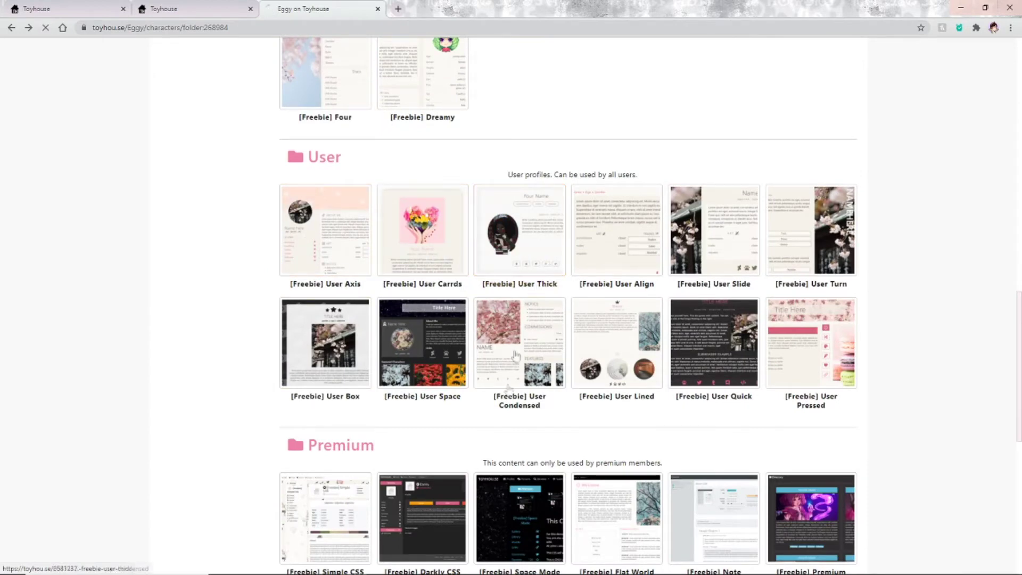
- Open the "[Freebie] User Thick" template, look over its preview, and copy its full code from the linked Pastebin page
{"action": "left_click", "coordinate": [534, 285]}
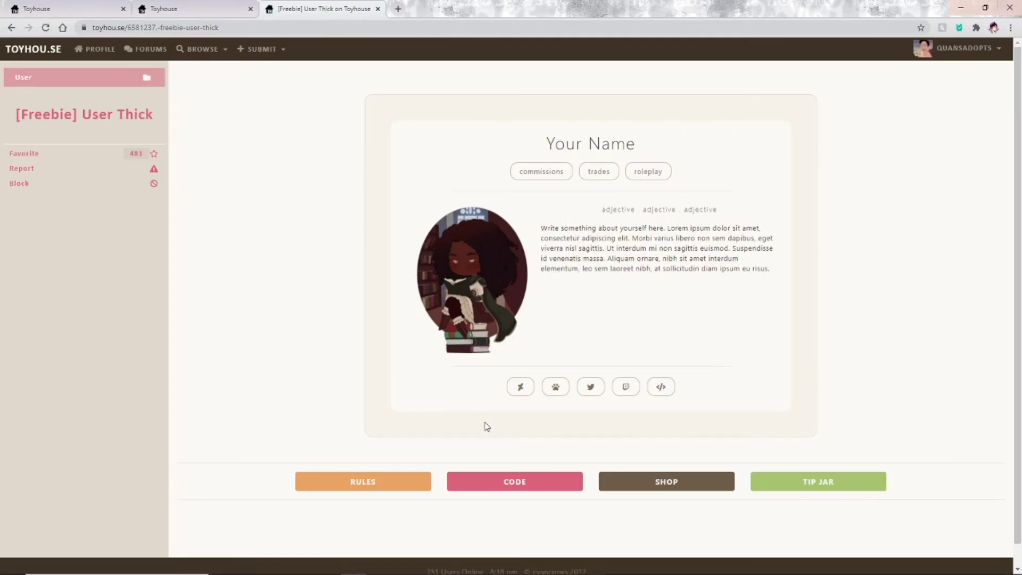
{"action": "scroll", "coordinate": [261, 408], "scroll_direction": "down", "scroll_amount": 1}
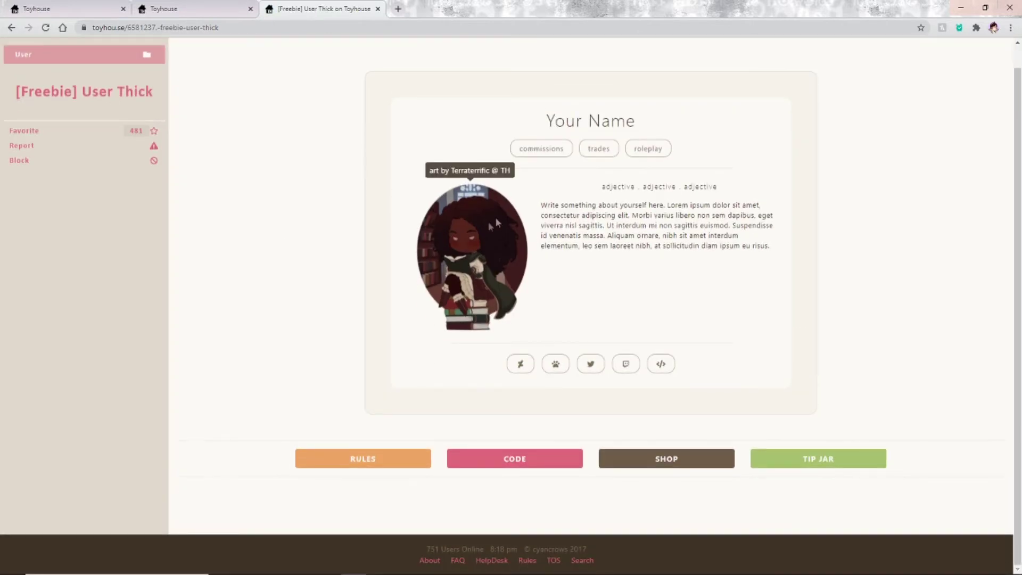
{"action": "scroll", "coordinate": [93, 122], "scroll_direction": "up", "scroll_amount": 1}
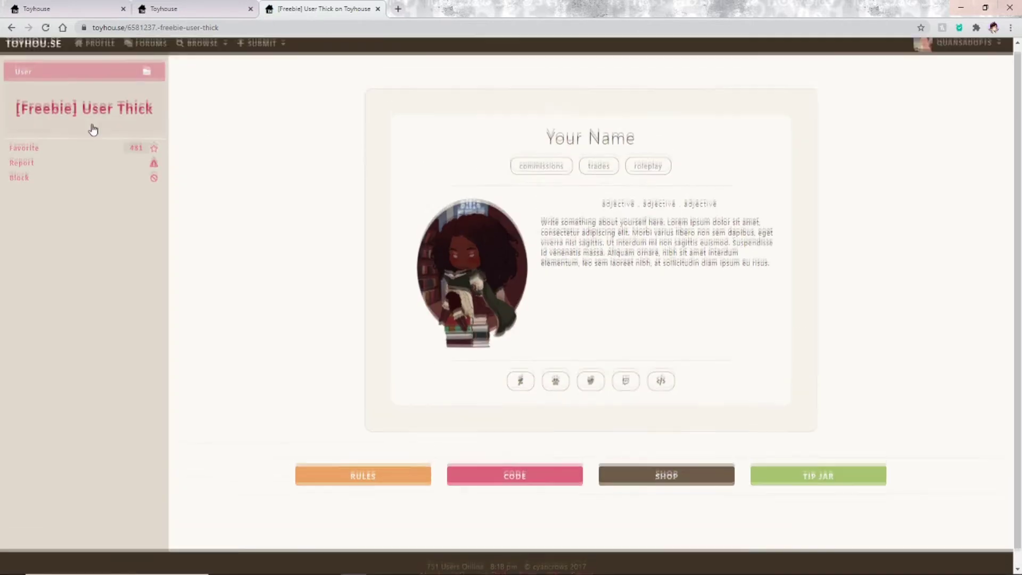
{"action": "scroll", "coordinate": [233, 209], "scroll_direction": "down", "scroll_amount": 1}
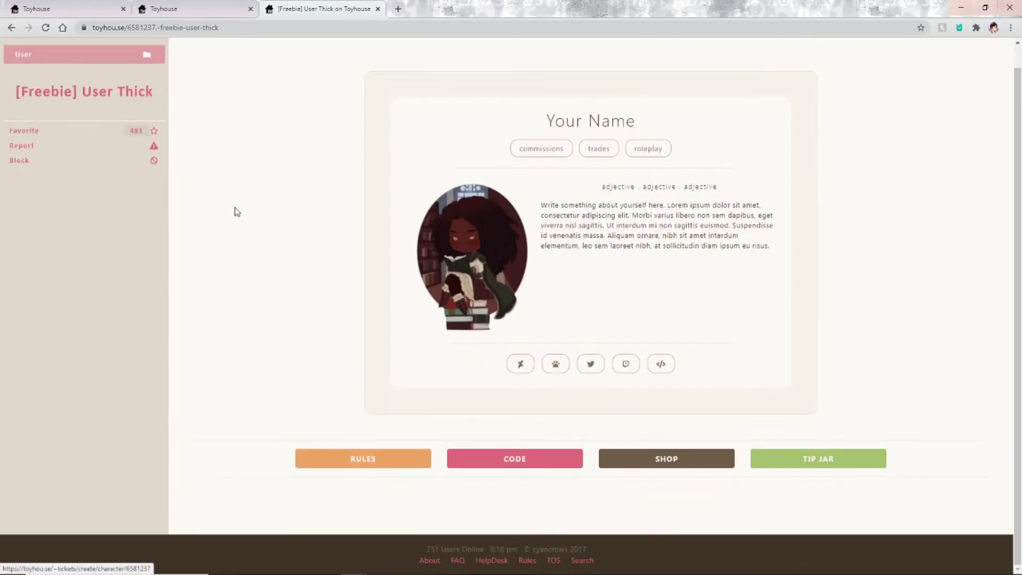
{"action": "left_click", "coordinate": [565, 456]}
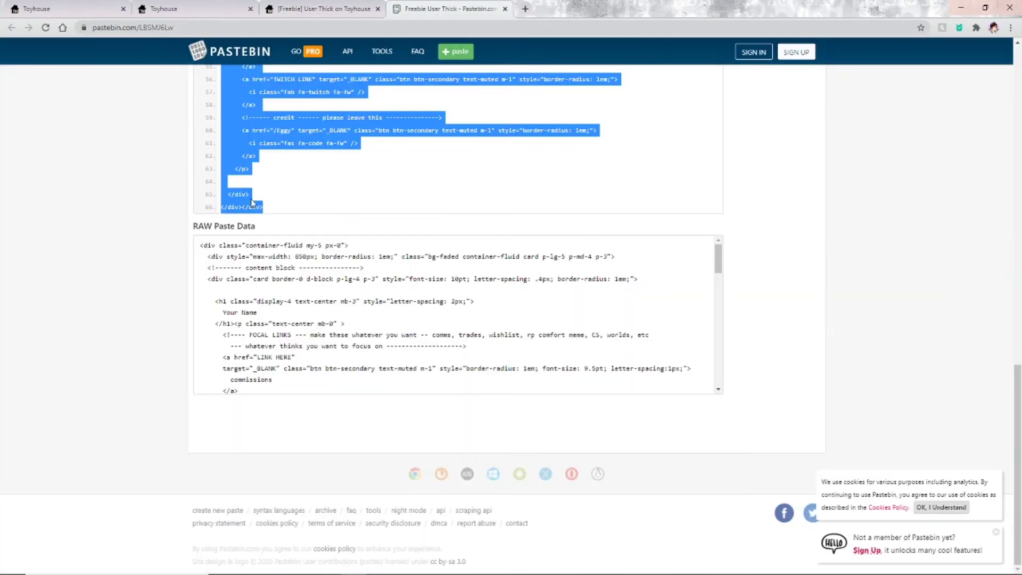
{"action": "right_click", "coordinate": [251, 202]}
{"action": "left_click", "coordinate": [277, 215]}
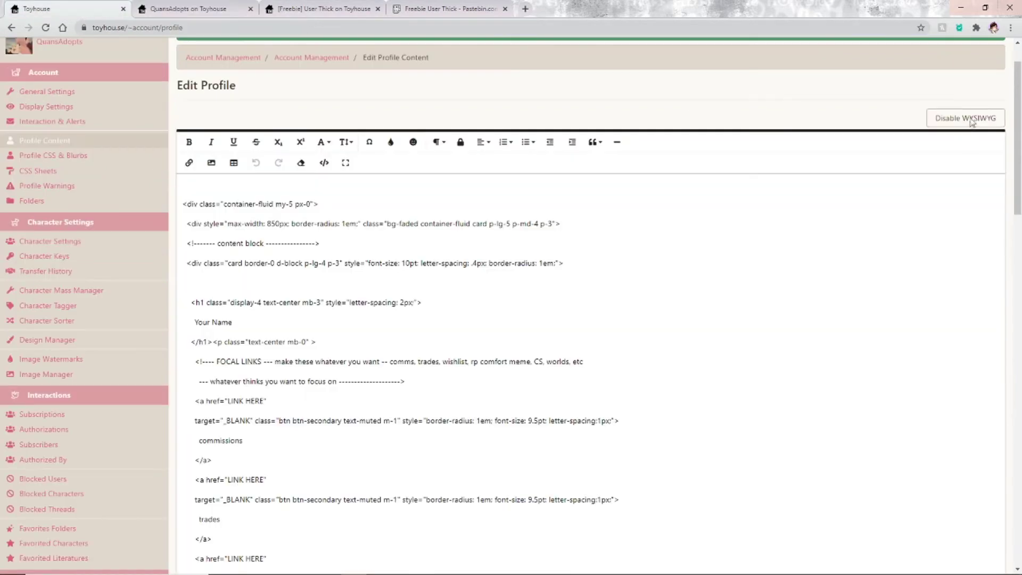
- Disable WYSIWYG in the profile editor, replace all profile content with the copied template code, update the profile, and check the profile page
{"action": "left_click", "coordinate": [969, 118]}
{"action": "left_click", "coordinate": [428, 349]}
{"action": "key", "text": "ctrl+a"}
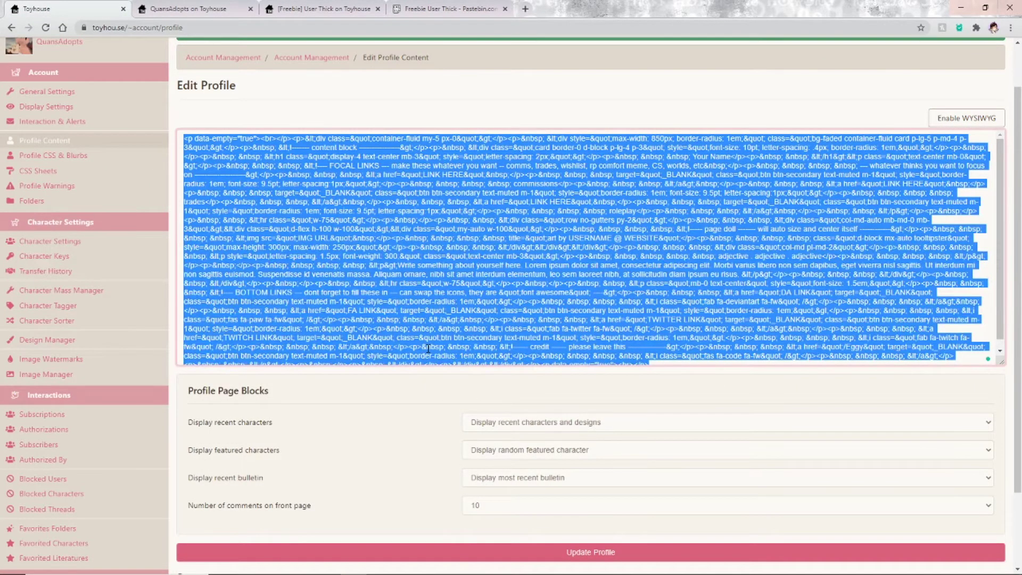
{"action": "key", "text": "ctrl+v"}
{"action": "scroll", "coordinate": [354, 463], "scroll_direction": "down", "scroll_amount": 2}
{"action": "left_click", "coordinate": [367, 458]}
{"action": "key", "text": "ctrl+Tab"}
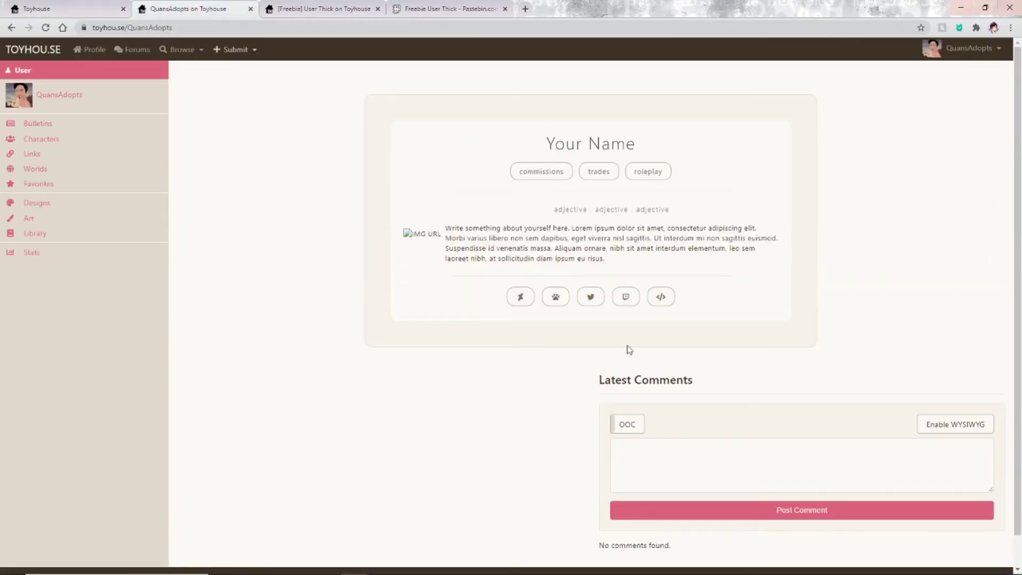
{"action": "mouse_move", "coordinate": [418, 234]}
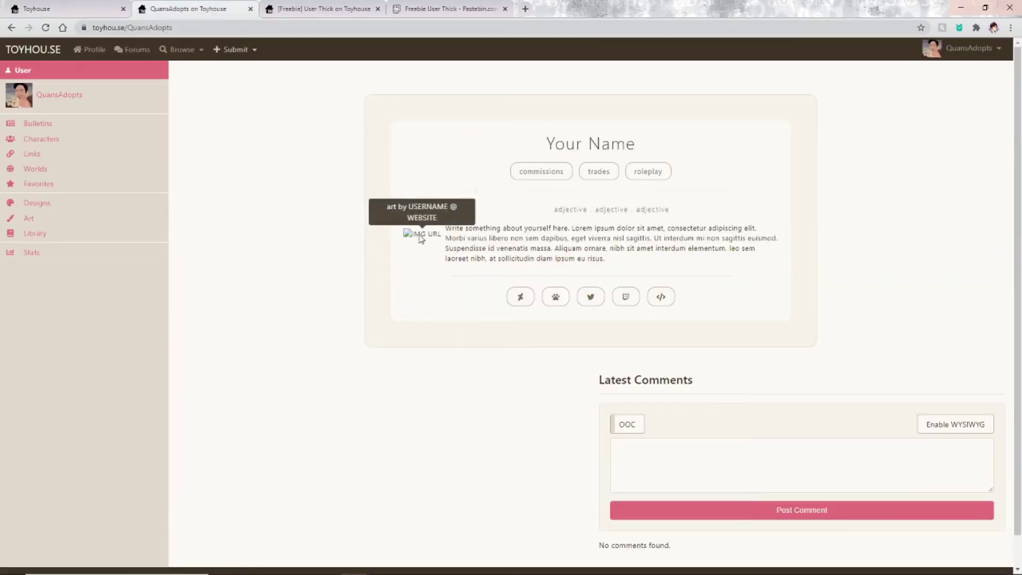
- Replace the template's "Your Name" heading text in the profile code with "Quan's Adopts"
{"action": "key", "text": "ctrl+shift+Tab"}
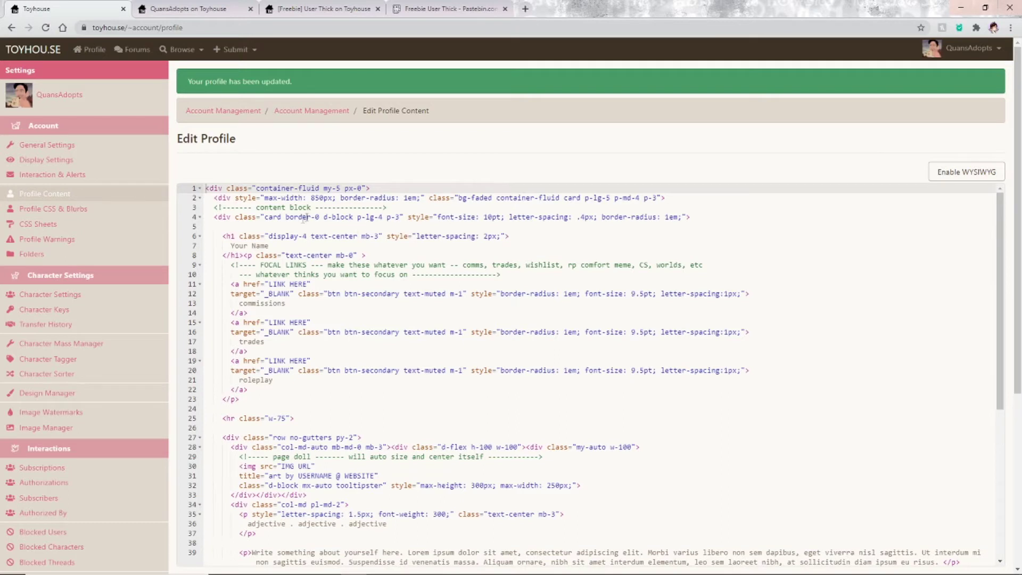
{"action": "left_click_drag", "start_coordinate": [269, 246], "coordinate": [232, 245]}
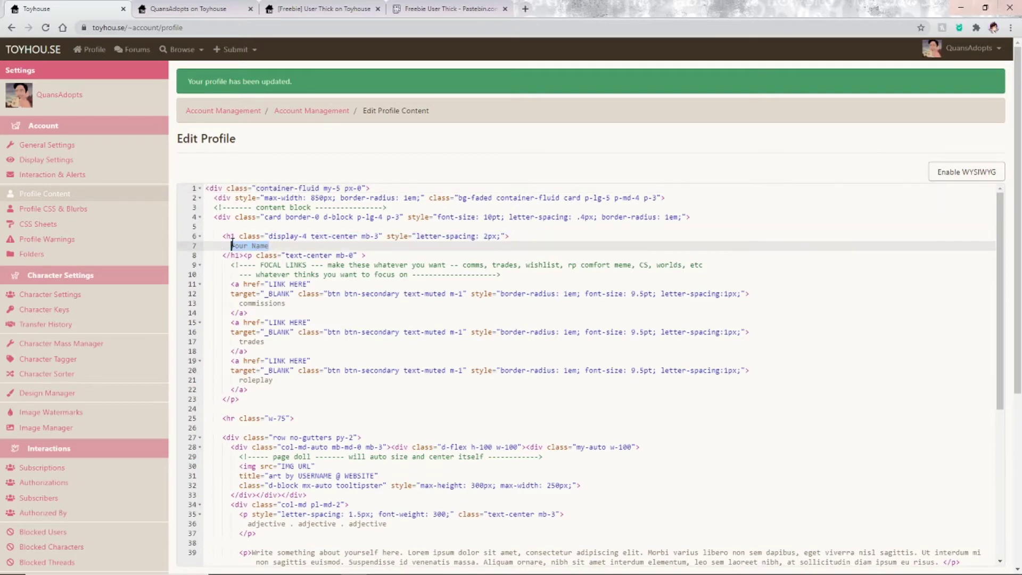
{"action": "type", "text": "Quan's Adopts"}
- Examine the code's remaining placeholders for the focal links, image, about-yourself paragraph and bottom social links
{"action": "left_click", "coordinate": [306, 285]}
{"action": "scroll", "coordinate": [320, 362], "scroll_direction": "down", "scroll_amount": 4}
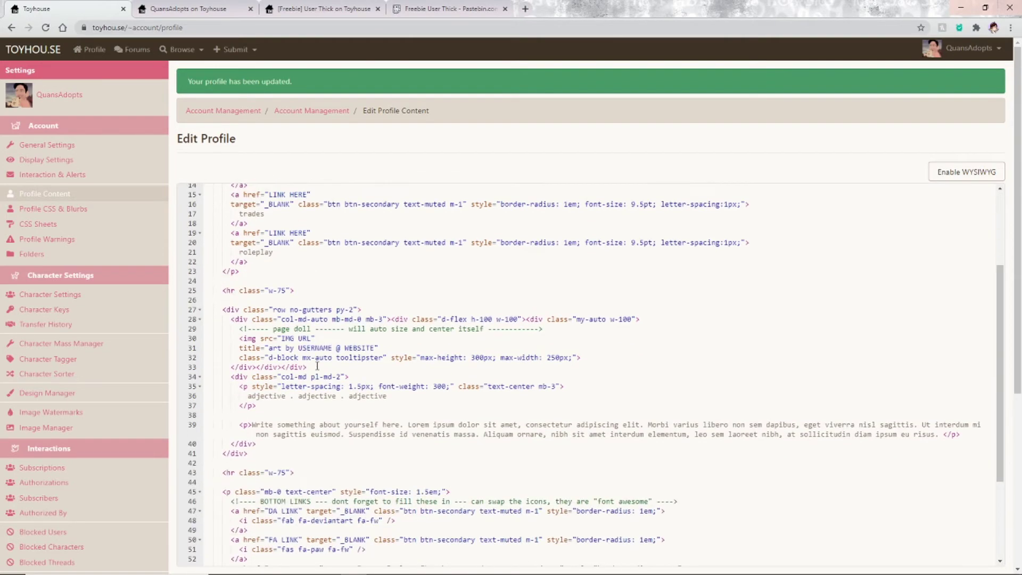
{"action": "left_click_drag", "start_coordinate": [253, 327], "coordinate": [256, 349]}
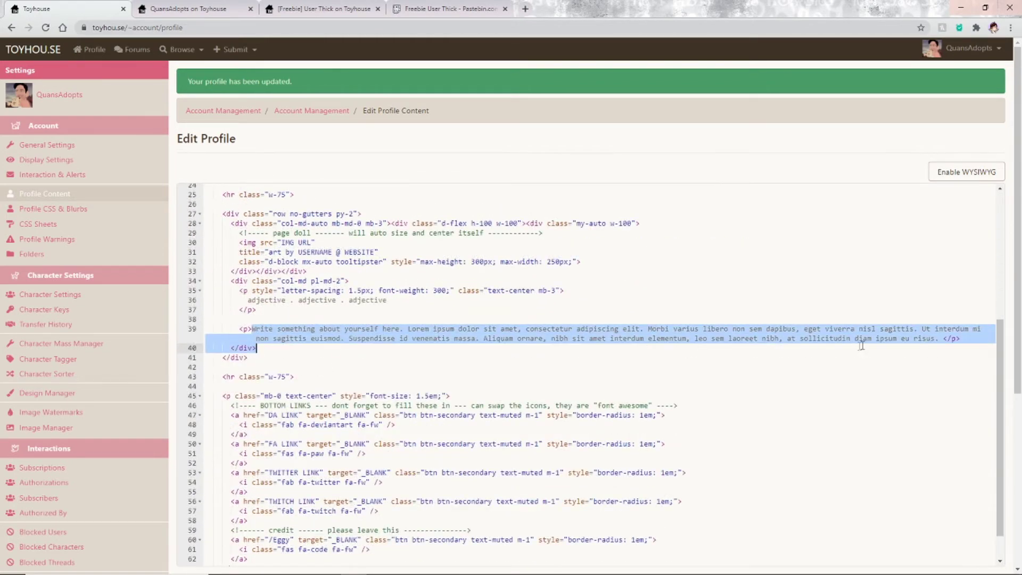
{"action": "scroll", "coordinate": [452, 340], "scroll_direction": "down", "scroll_amount": 3}
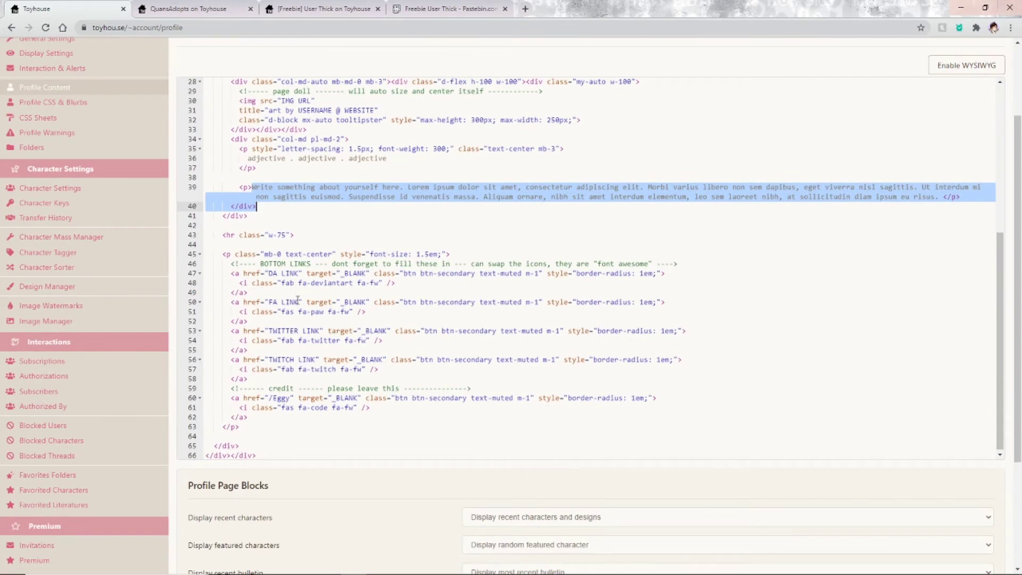
{"action": "left_click_drag", "start_coordinate": [298, 302], "coordinate": [282, 302]}
{"action": "left_click", "coordinate": [353, 301]}
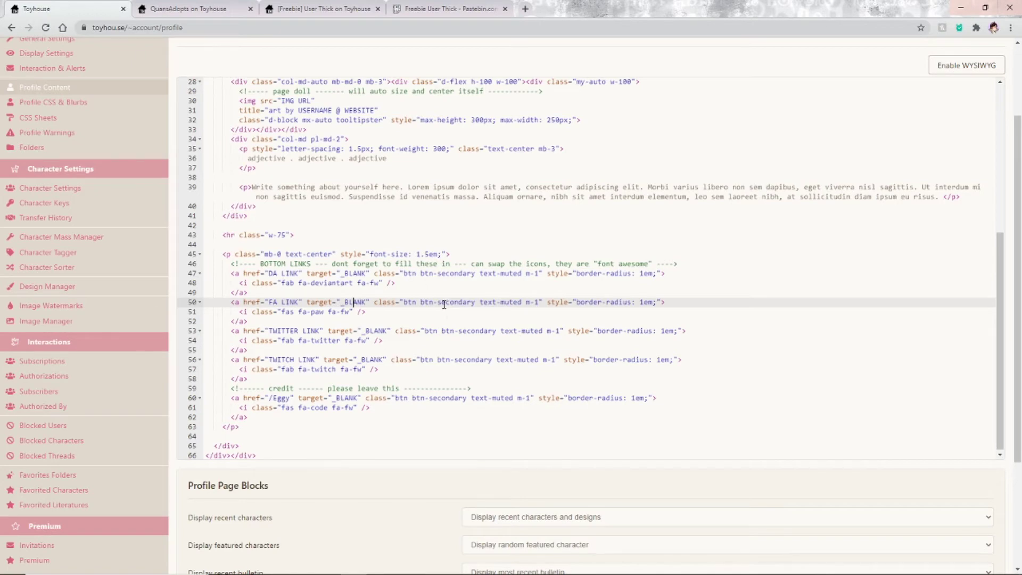
{"action": "scroll", "coordinate": [460, 325], "scroll_direction": "down", "scroll_amount": 3}
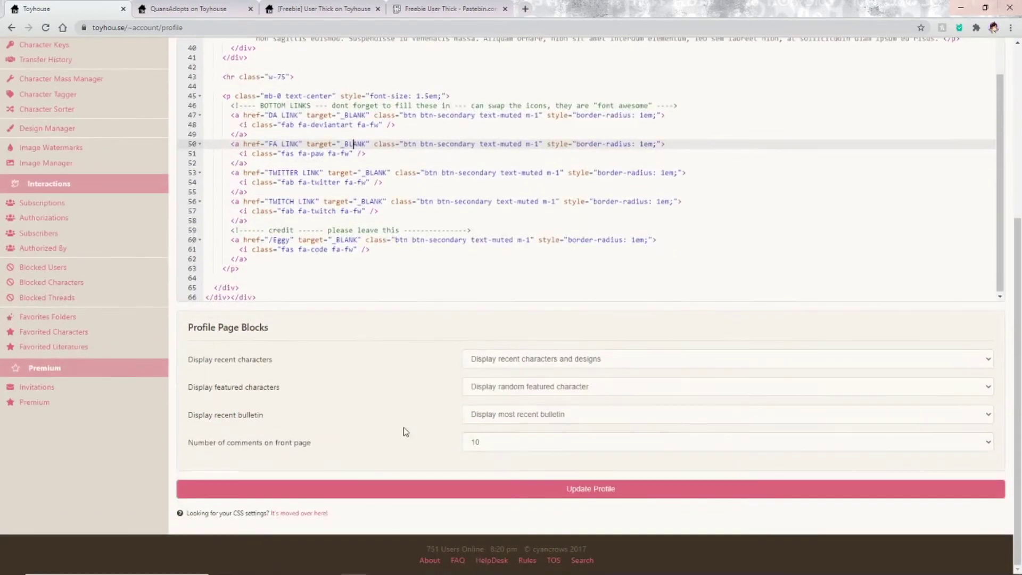
- Save the edited profile code, reload the profile page, and look over the new heading, text and link icons
{"action": "left_click", "coordinate": [417, 483]}
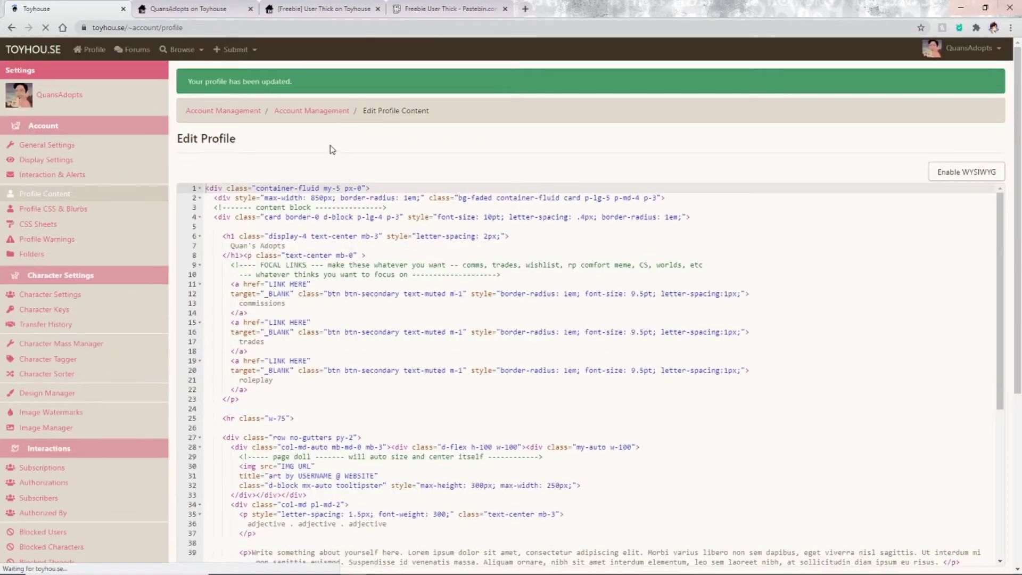
{"action": "key", "text": "ctrl+Tab"}
{"action": "key", "text": "F5"}
{"action": "left_click_drag", "start_coordinate": [642, 143], "coordinate": [531, 143]}
{"action": "left_click_drag", "start_coordinate": [553, 210], "coordinate": [738, 229]}
{"action": "left_click", "coordinate": [664, 252]}
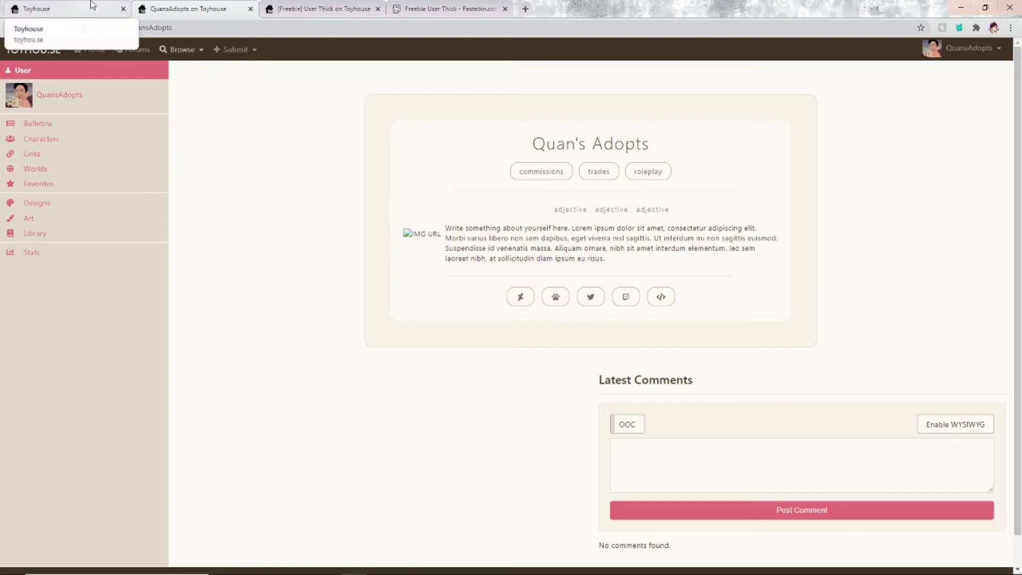
{"action": "scroll", "coordinate": [645, 417], "scroll_direction": "down", "scroll_amount": 1}
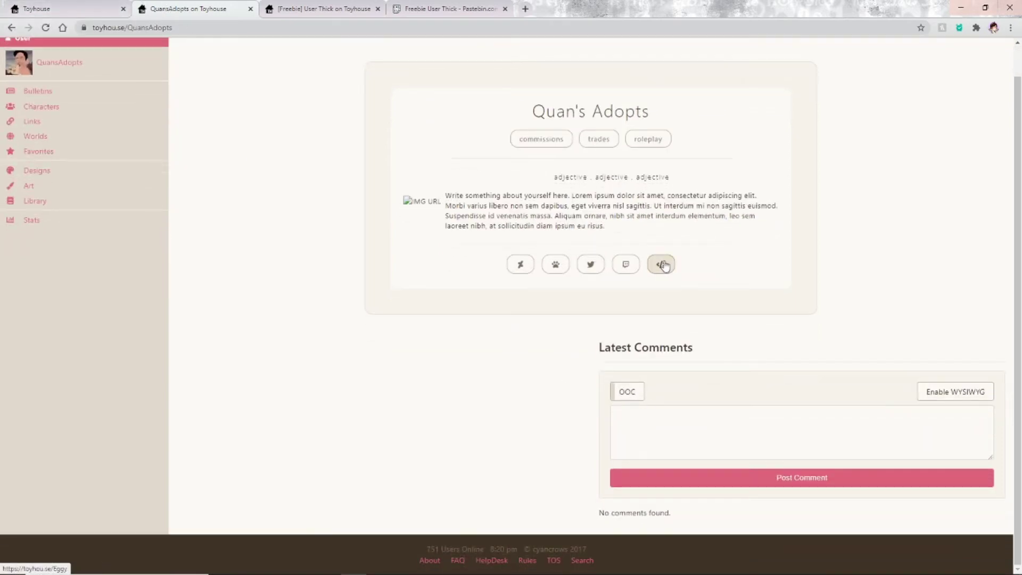
- Review the layout blocks, code fields and premium notice in Profile CSS & Blurbs, and open the CSS Sheets settings
{"action": "left_click", "coordinate": [54, 9]}
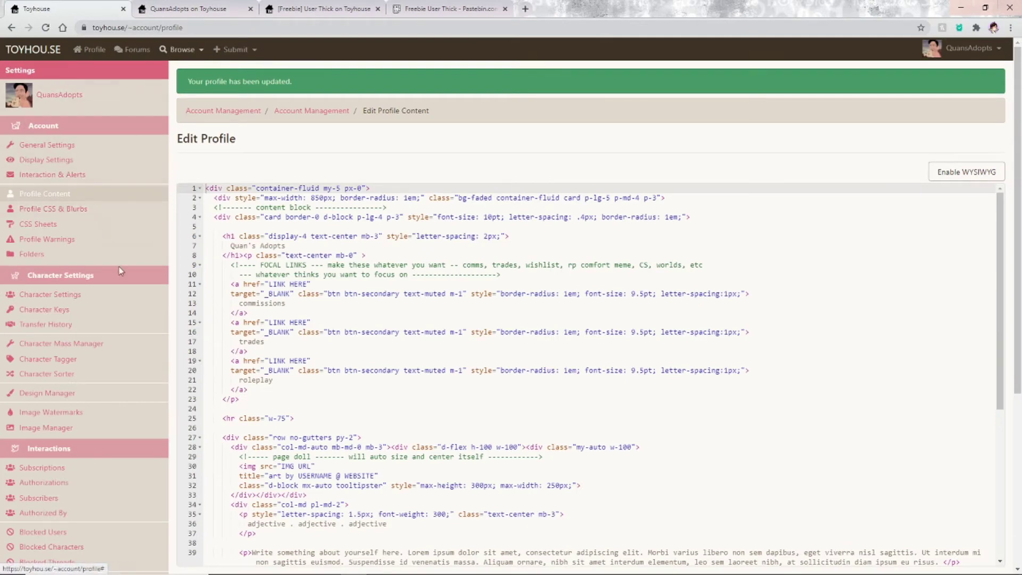
{"action": "scroll", "coordinate": [112, 229], "scroll_direction": "down", "scroll_amount": 1}
{"action": "left_click", "coordinate": [96, 156]}
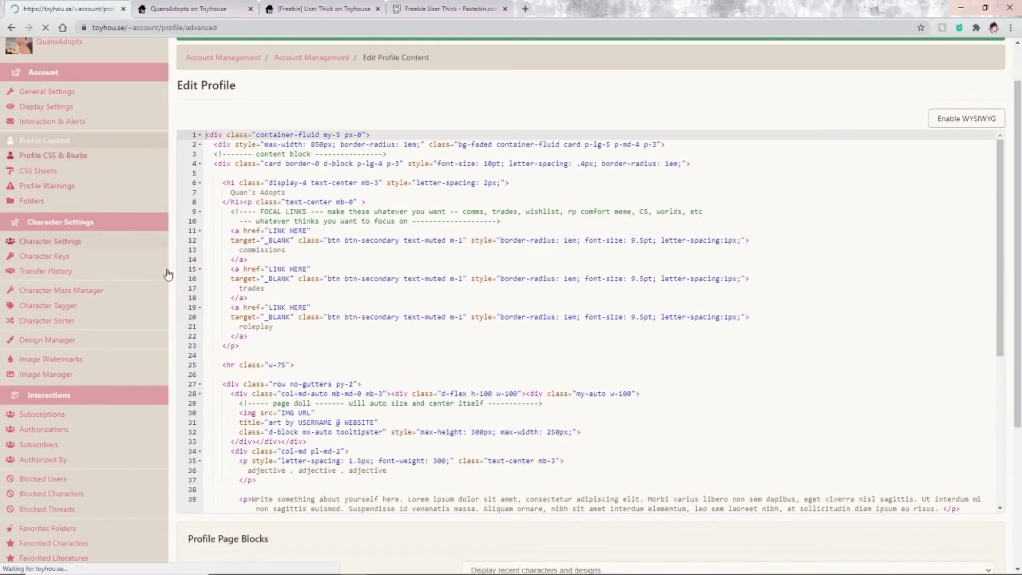
{"action": "scroll", "coordinate": [338, 303], "scroll_direction": "down", "scroll_amount": 3}
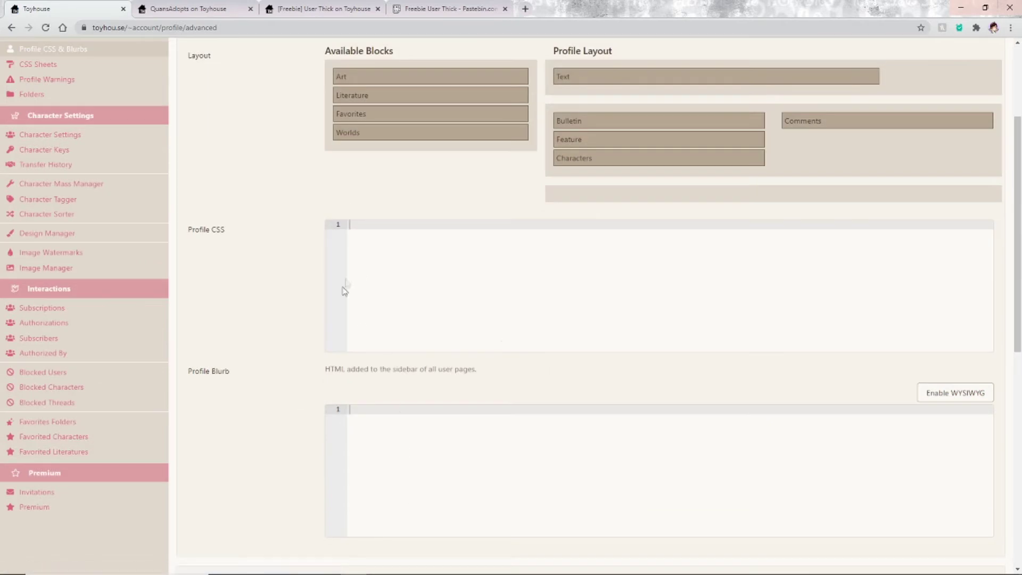
{"action": "scroll", "coordinate": [420, 258], "scroll_direction": "up", "scroll_amount": 3}
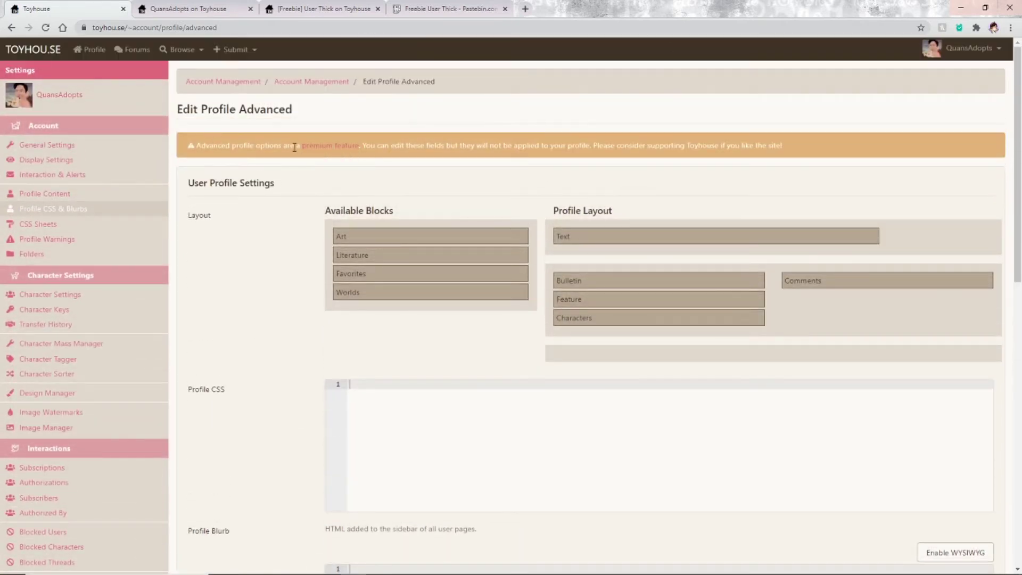
{"action": "left_click_drag", "start_coordinate": [294, 146], "coordinate": [443, 140]}
{"action": "left_click", "coordinate": [246, 290]}
{"action": "left_click", "coordinate": [80, 225]}
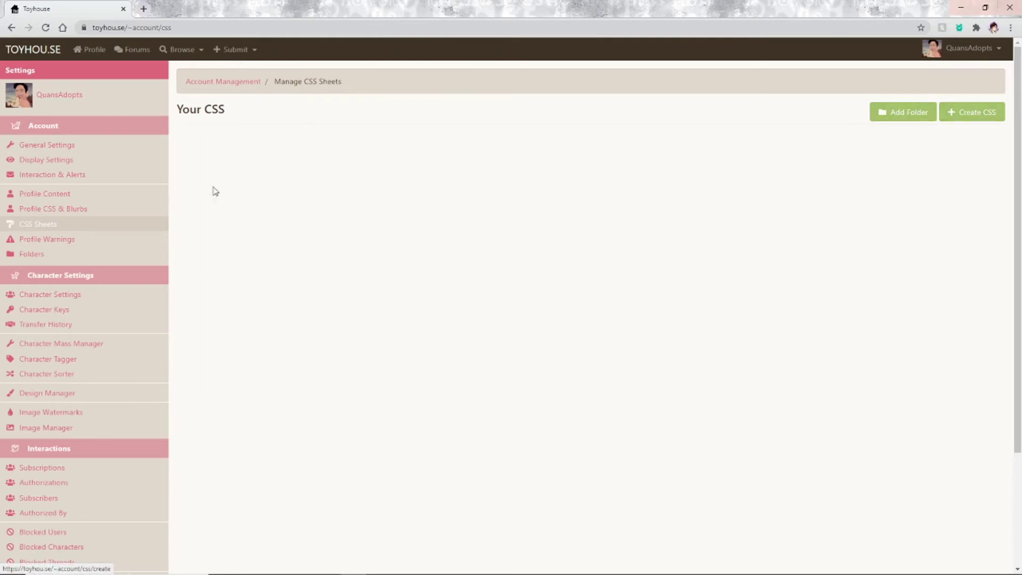
- Open the Profile Warnings settings and select "Maturity Block On" for Mature Users Only
{"action": "left_click", "coordinate": [88, 240]}
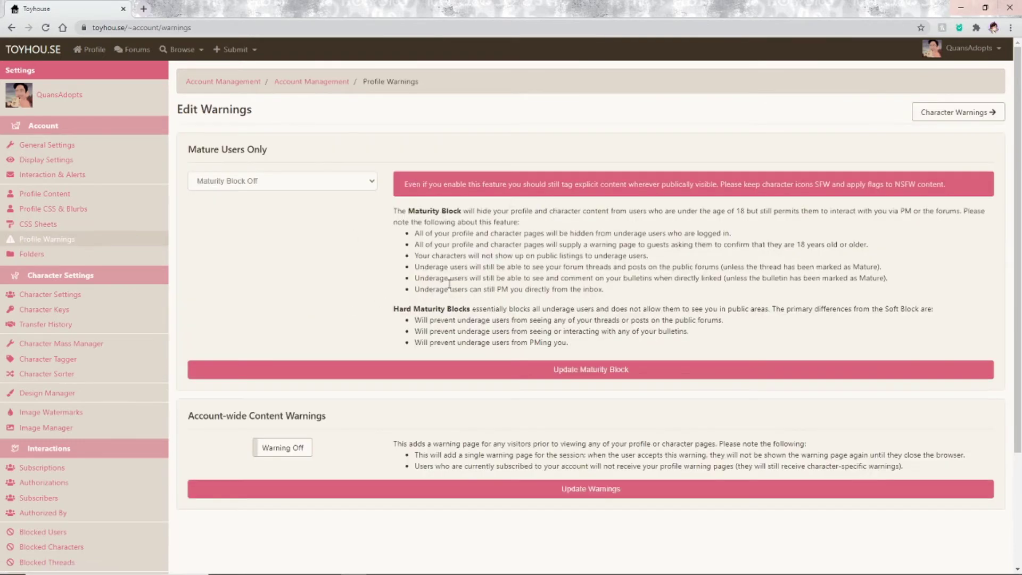
{"action": "left_click", "coordinate": [336, 184]}
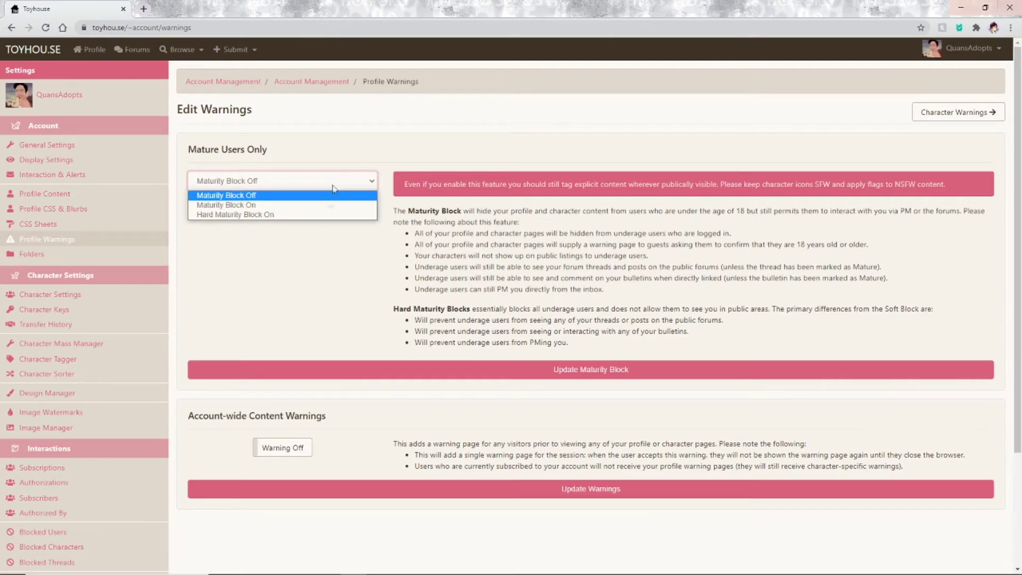
{"action": "left_click", "coordinate": [301, 205]}
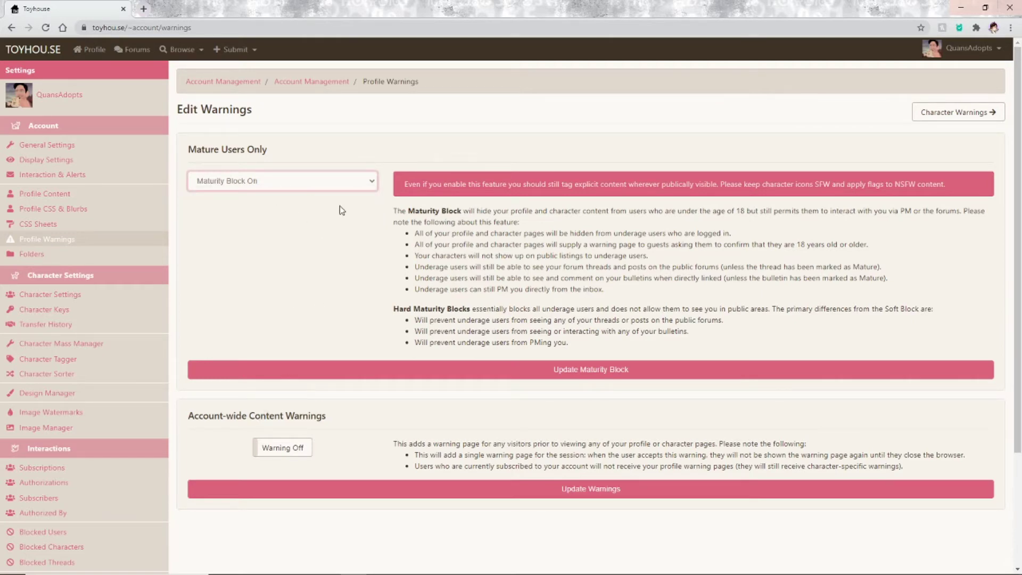
- Turn on the account-wide content warning, look at its warning text editor, and turn the warning off again
{"action": "left_click", "coordinate": [283, 448]}
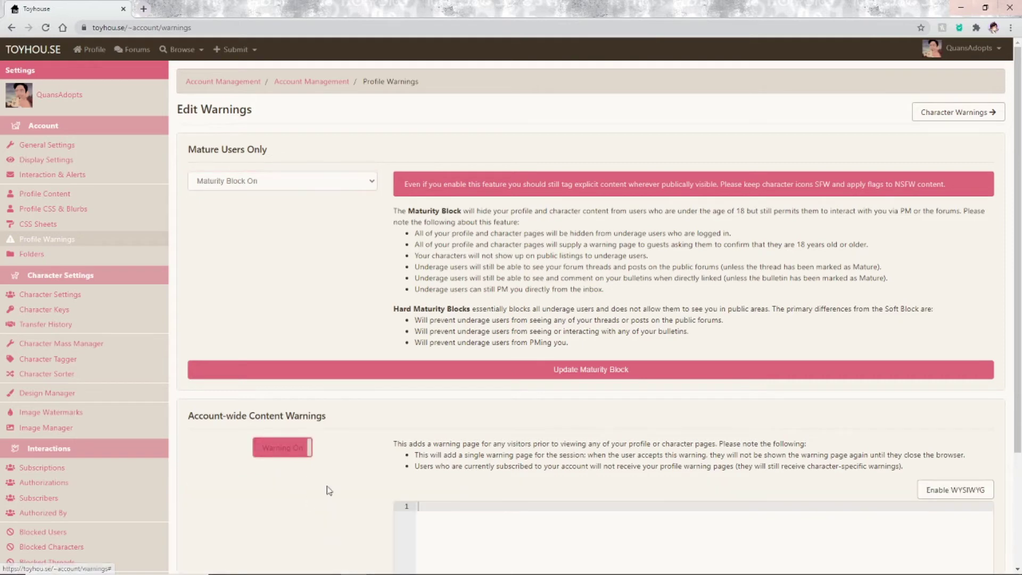
{"action": "scroll", "coordinate": [390, 440], "scroll_direction": "down", "scroll_amount": 3}
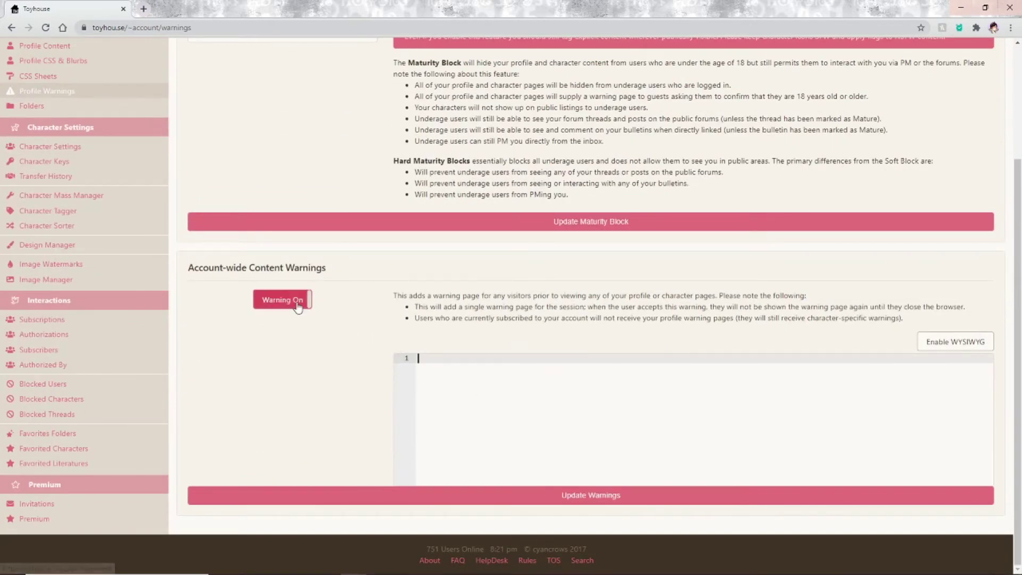
{"action": "left_click", "coordinate": [440, 398]}
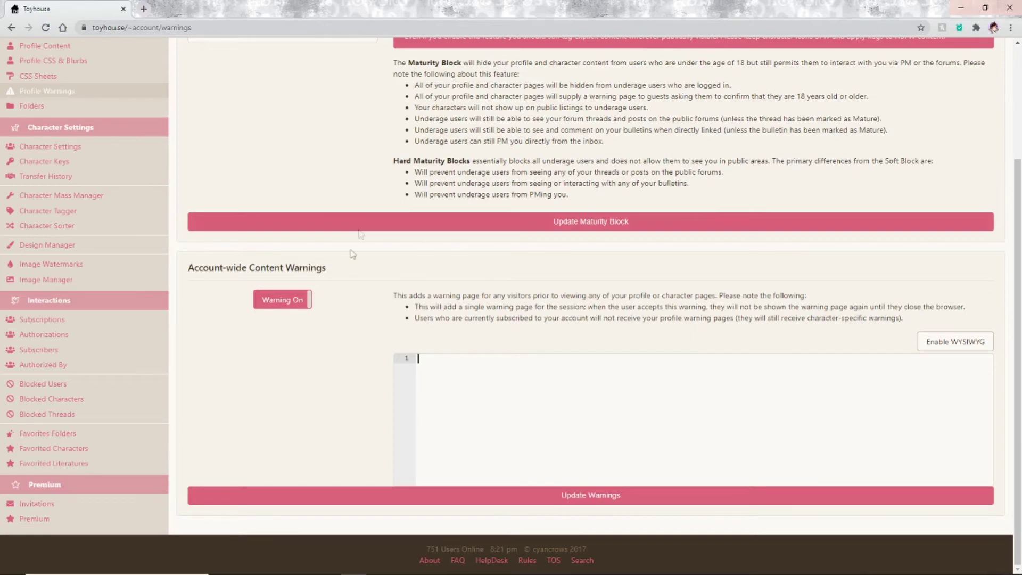
{"action": "scroll", "coordinate": [352, 349], "scroll_direction": "up", "scroll_amount": 1}
{"action": "scroll", "coordinate": [352, 349], "scroll_direction": "down", "scroll_amount": 1}
{"action": "left_click", "coordinate": [283, 300]}
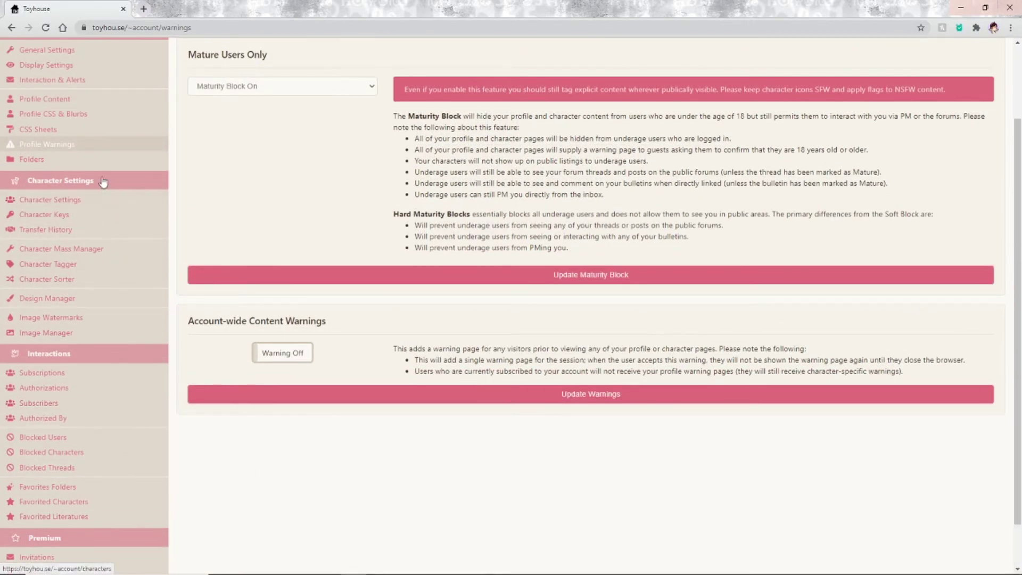
- Open the account's folder management and create a new folder named "Adopts I Made"
{"action": "left_click", "coordinate": [141, 305]}
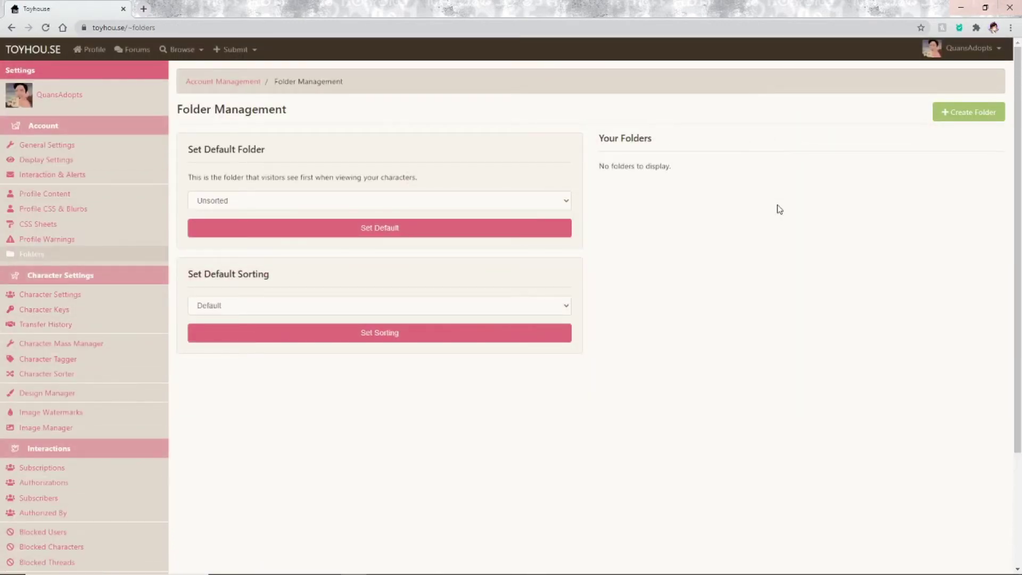
{"action": "left_click", "coordinate": [941, 117]}
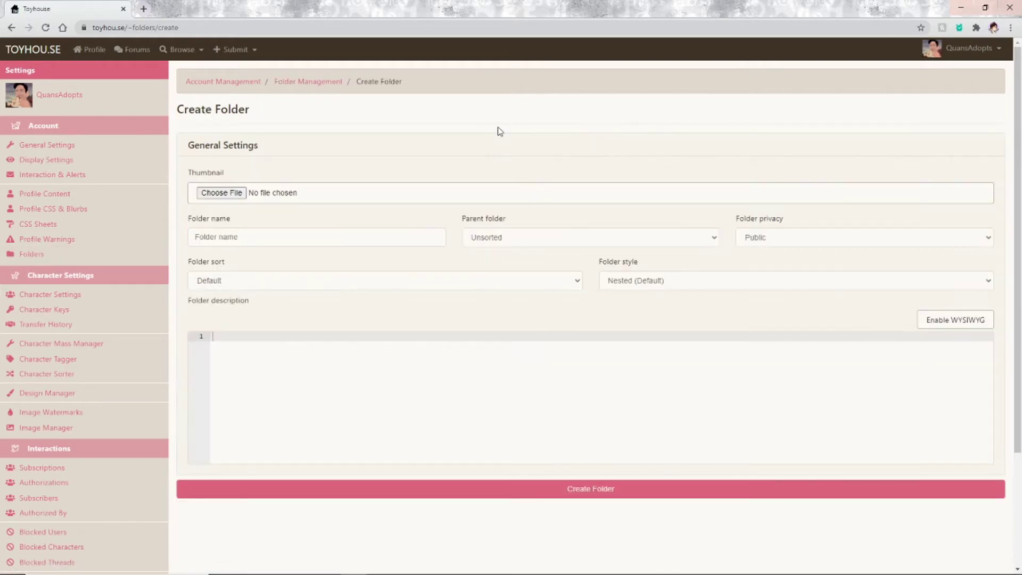
{"action": "left_click", "coordinate": [287, 241]}
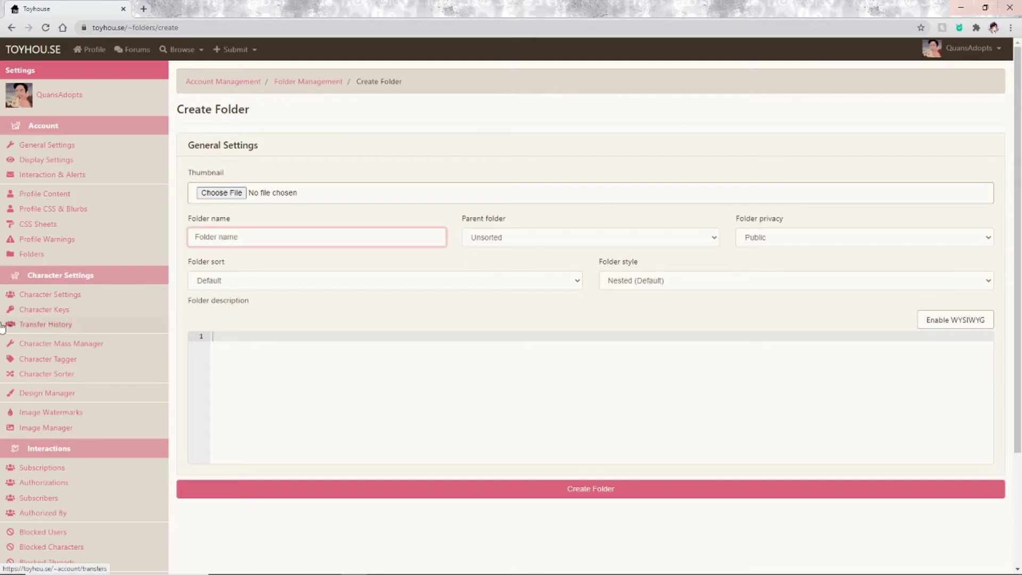
{"action": "type", "text": "Adopts I Made"}
{"action": "left_click", "coordinate": [554, 486]}
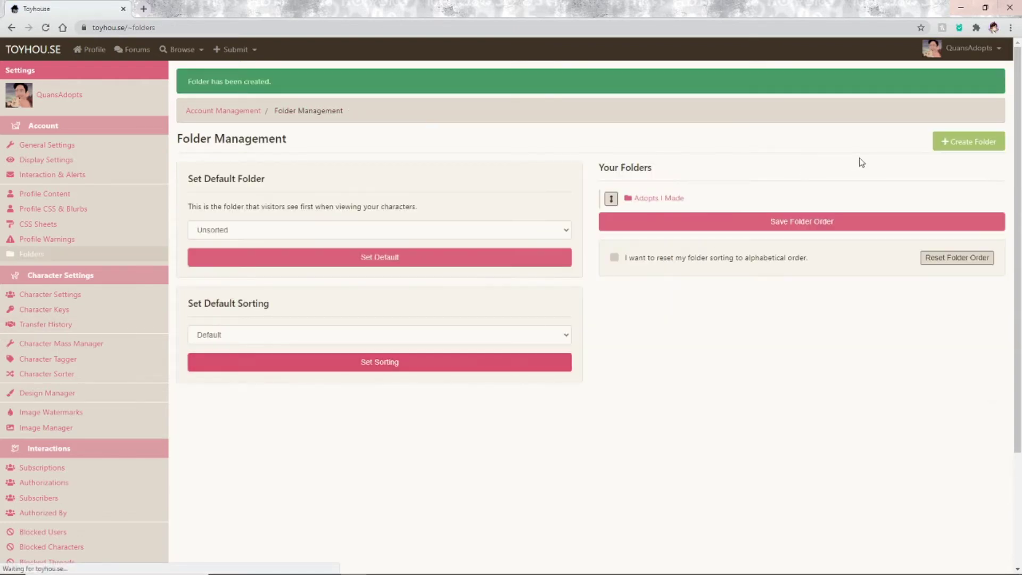
- Create another folder named "Adopts for Rehome" with the default privacy, sort and style settings
{"action": "left_click", "coordinate": [950, 141]}
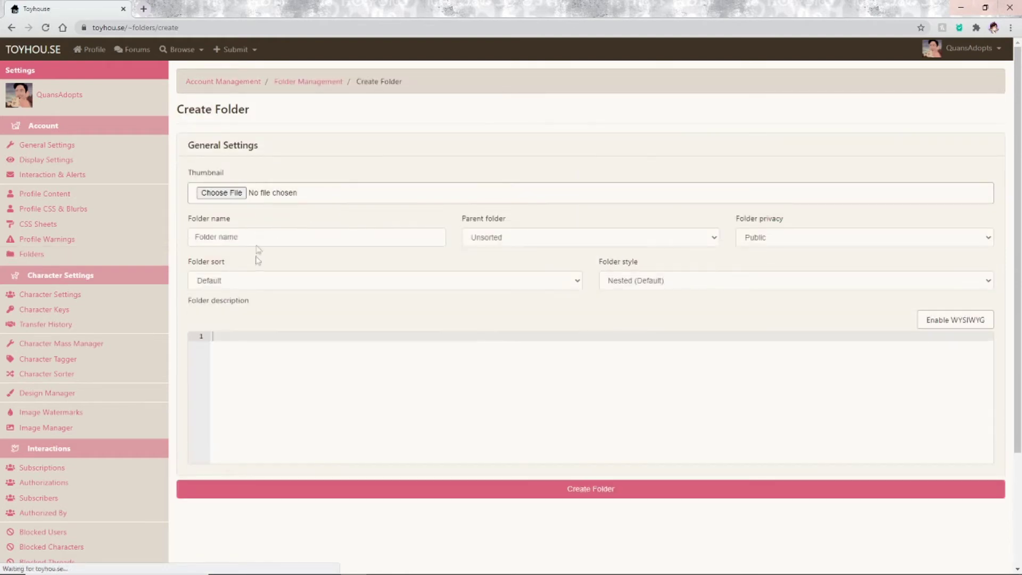
{"action": "left_click", "coordinate": [259, 235]}
{"action": "type", "text": "Adopts for Rehome"}
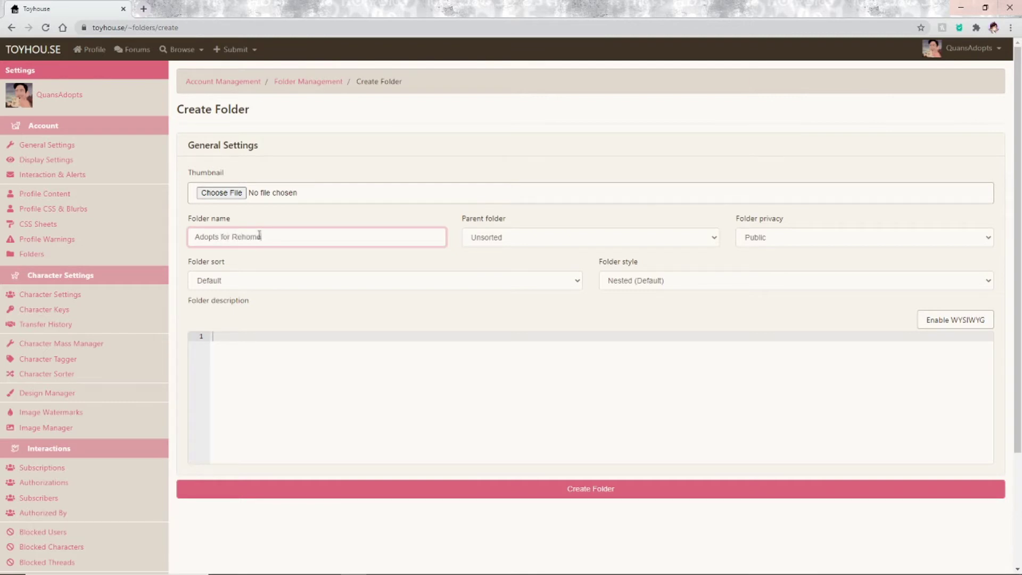
{"action": "left_click", "coordinate": [505, 485]}
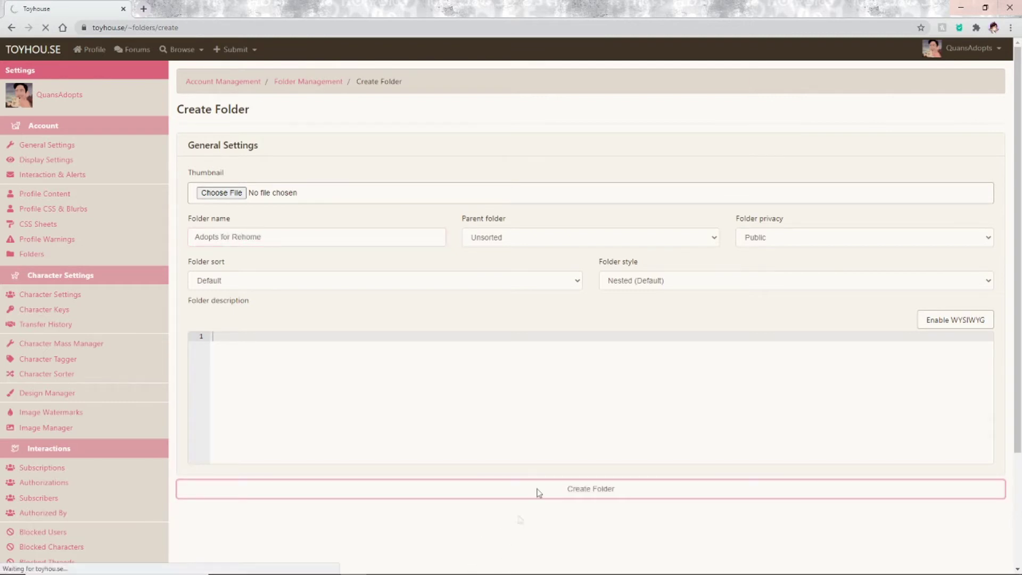
- Try reordering the "Adopts for Rehome" and "Adopts I Made" folders and save the folder order
{"action": "left_click_drag", "start_coordinate": [611, 218], "coordinate": [612, 199]}
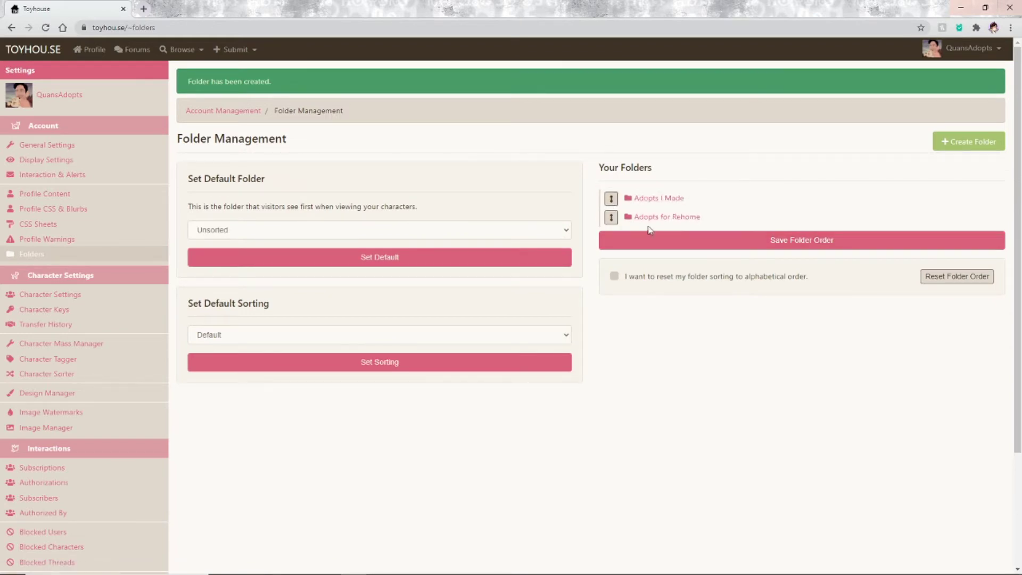
{"action": "left_click", "coordinate": [766, 243]}
{"action": "left_click_drag", "start_coordinate": [591, 210], "coordinate": [678, 240]}
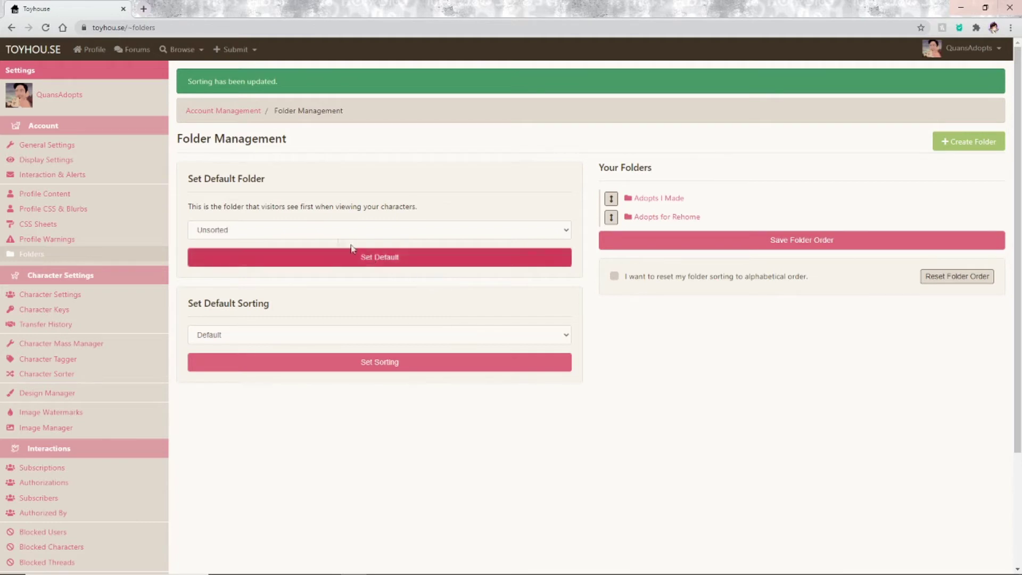
- Look through the default folder and default sorting options, keeping "Unsorted" and "Default" selected
{"action": "left_click", "coordinate": [333, 234]}
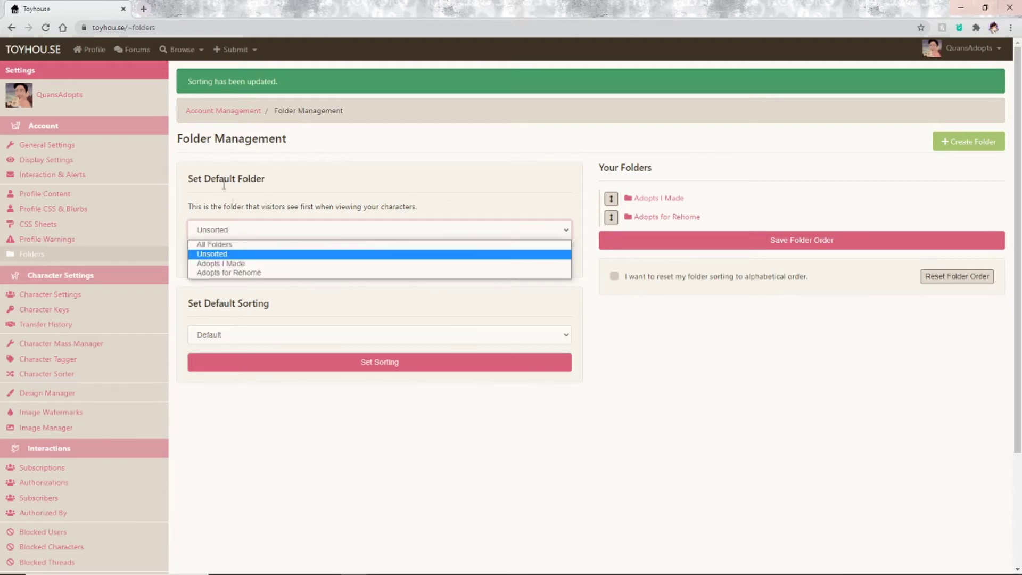
{"action": "left_click", "coordinate": [248, 259]}
{"action": "left_click", "coordinate": [327, 338]}
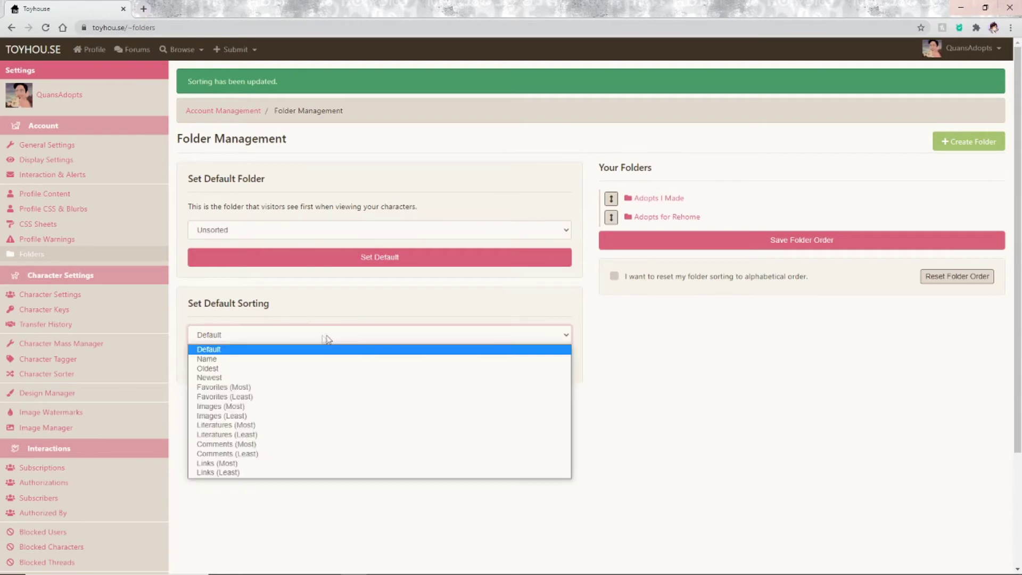
{"action": "left_click", "coordinate": [232, 350]}
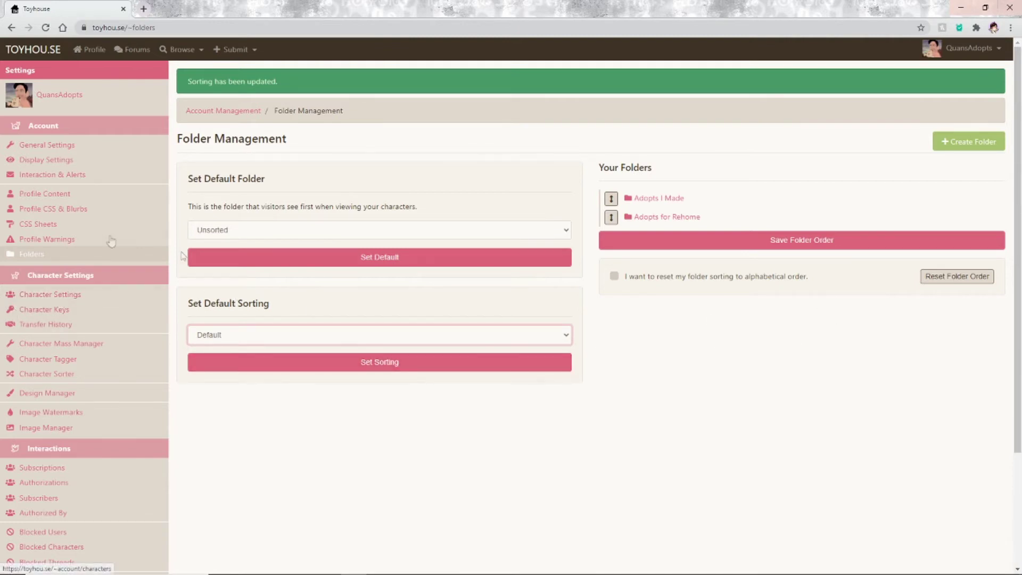
- Open the Character Settings and examine the options for default character privacy, character listing and design tradeability
{"action": "left_click", "coordinate": [93, 294]}
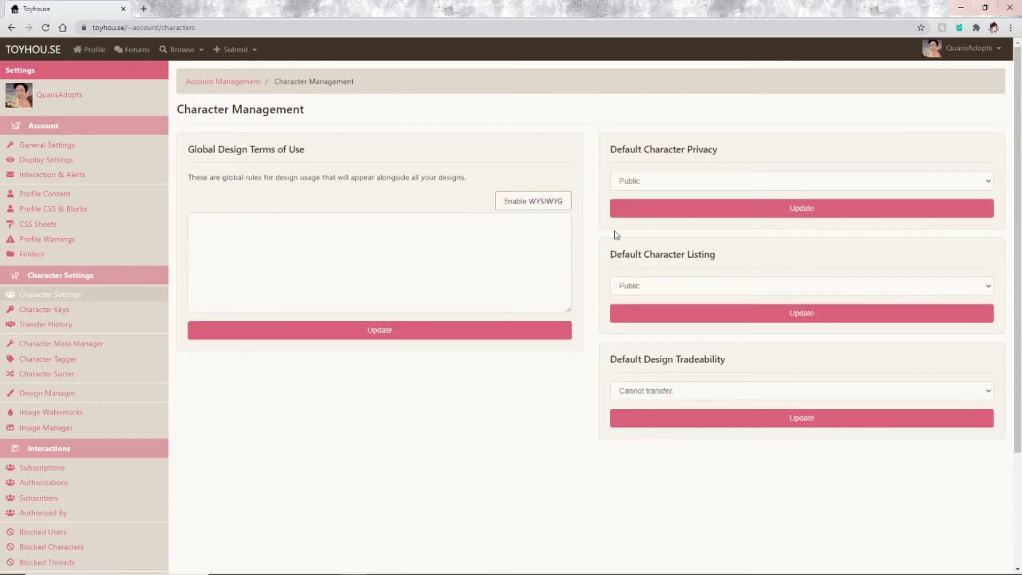
{"action": "left_click", "coordinate": [642, 179]}
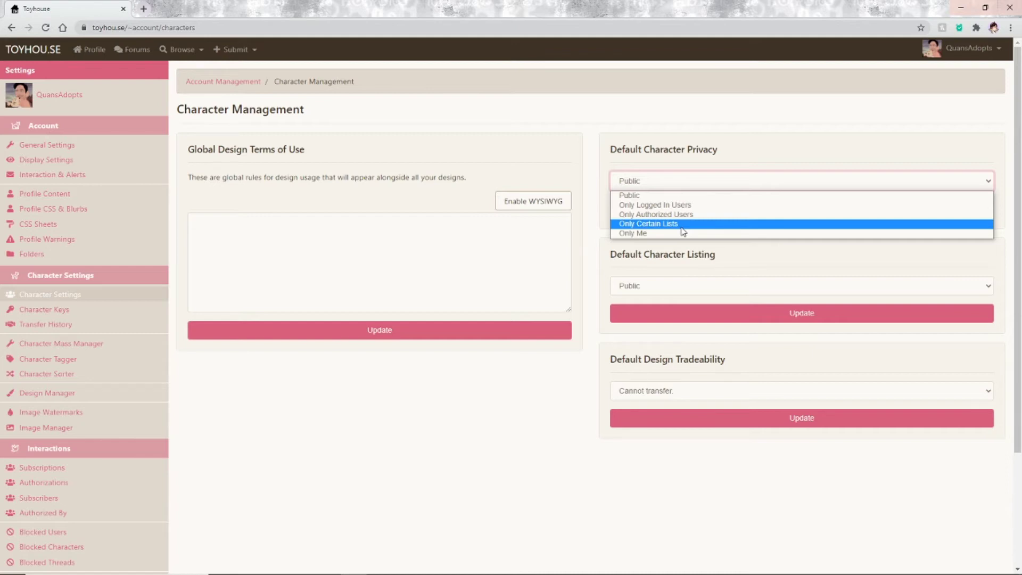
{"action": "left_click", "coordinate": [650, 287]}
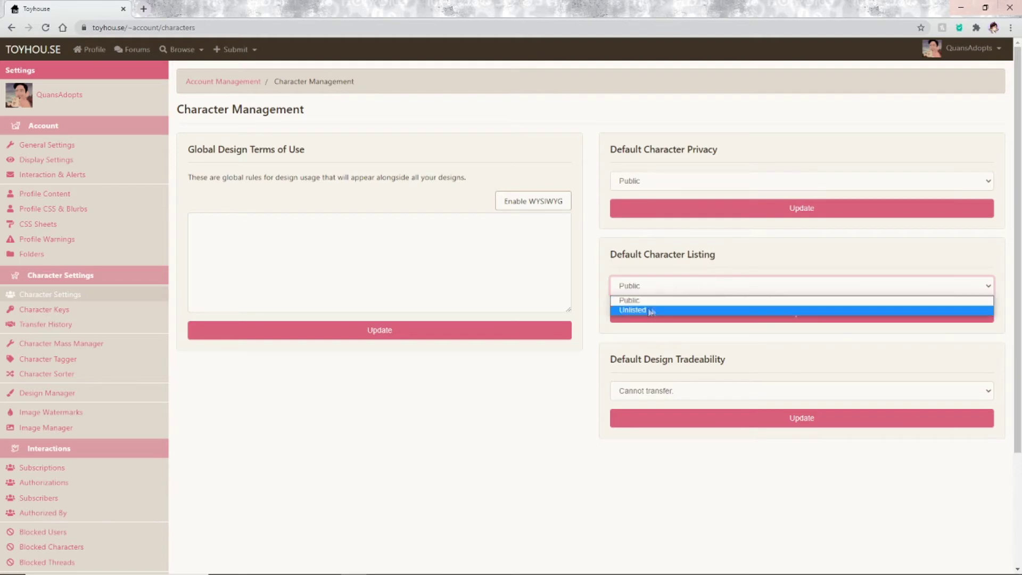
{"action": "left_click", "coordinate": [638, 287]}
{"action": "left_click", "coordinate": [643, 391]}
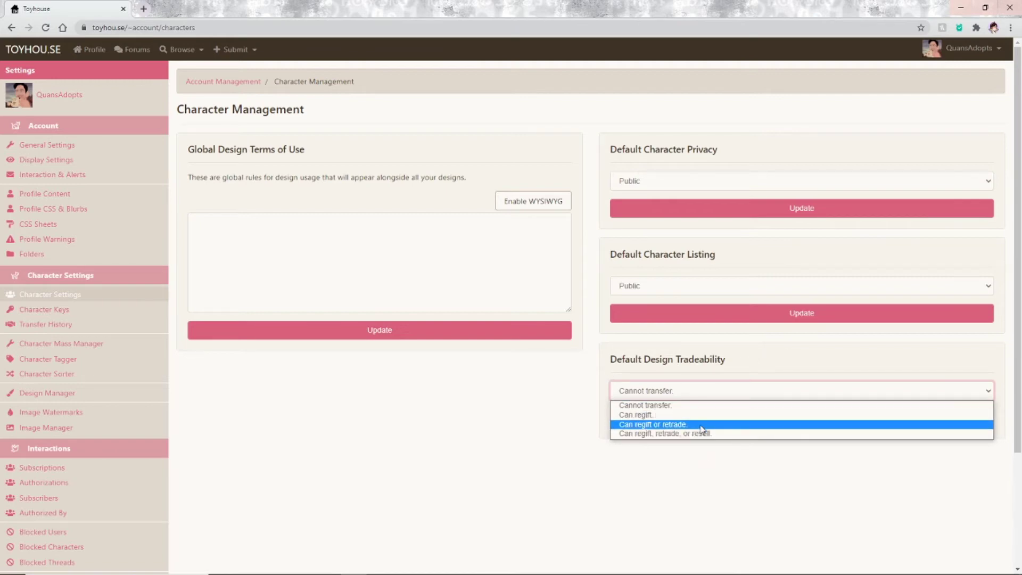
{"action": "left_click", "coordinate": [667, 392]}
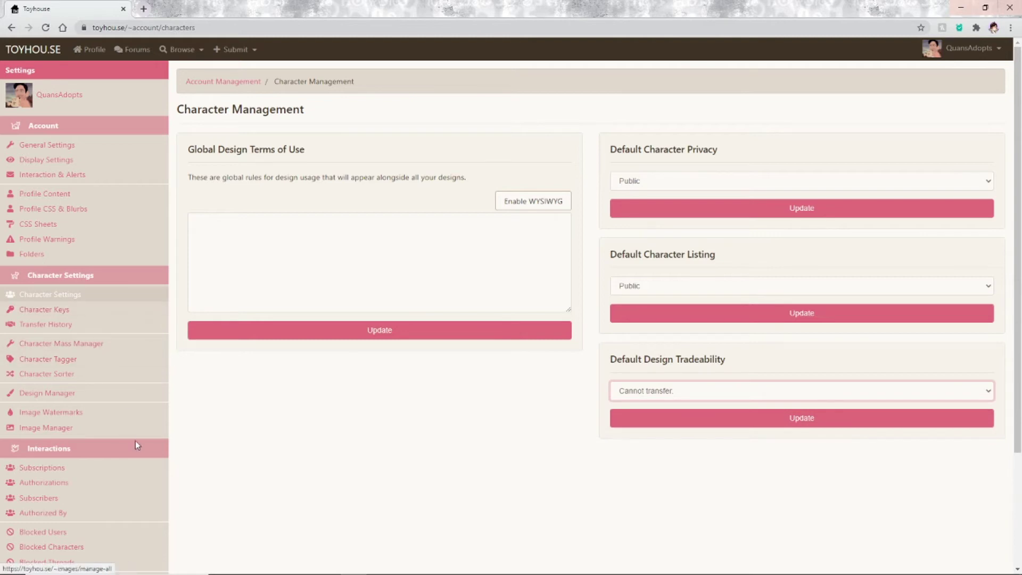
- Read the access key explanation in Character Keys and check the account's character Transfer History
{"action": "left_click", "coordinate": [70, 309]}
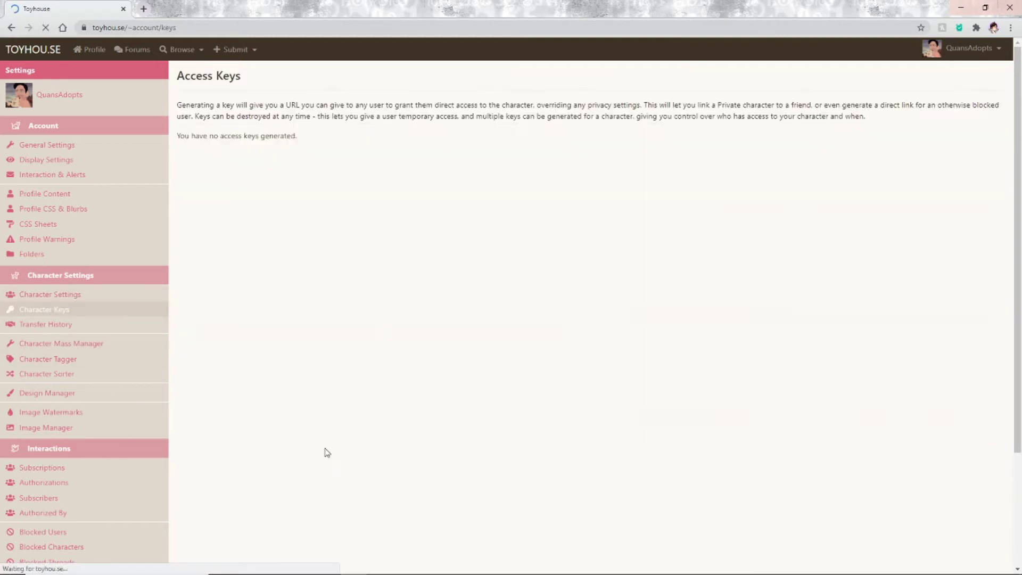
{"action": "left_click_drag", "start_coordinate": [226, 116], "coordinate": [701, 105]}
{"action": "left_click", "coordinate": [510, 203]}
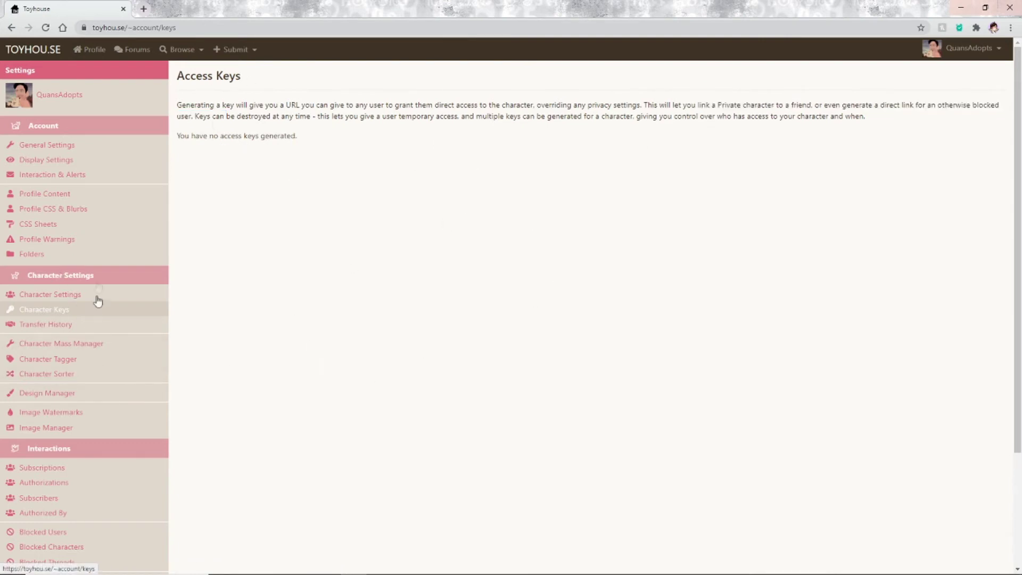
{"action": "left_click", "coordinate": [102, 325]}
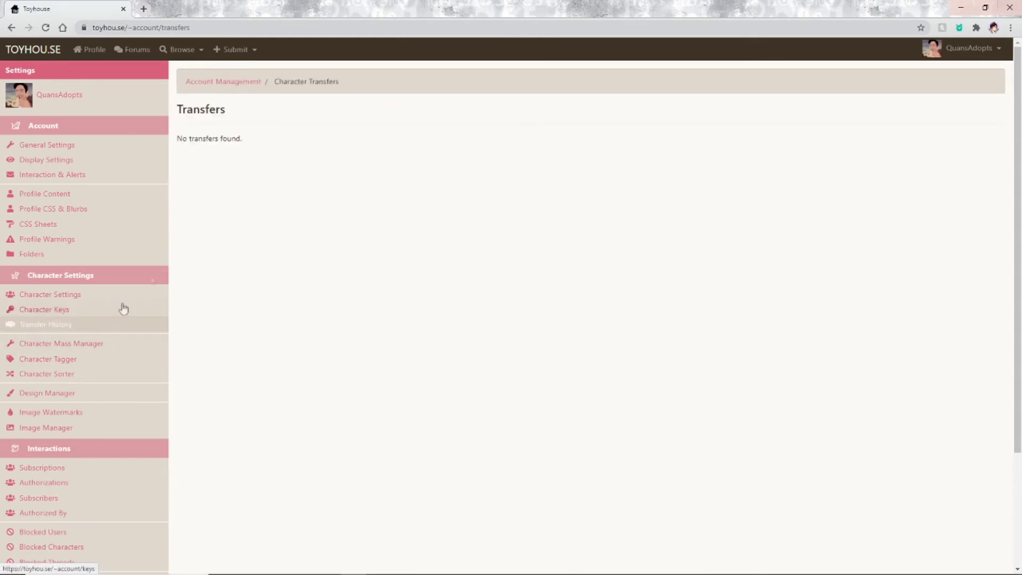
{"action": "left_click_drag", "start_coordinate": [186, 138], "coordinate": [267, 134]}
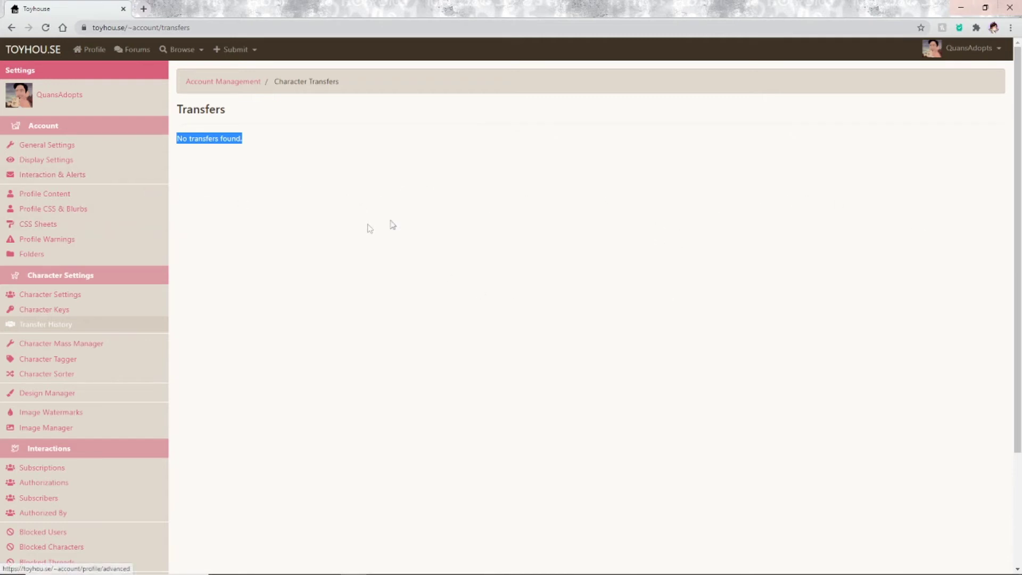
- Open the Character Mass Manager and try "Adopts I Made" and "Adopts for Rehome" as the destination folder for moving characters
{"action": "left_click", "coordinate": [128, 347]}
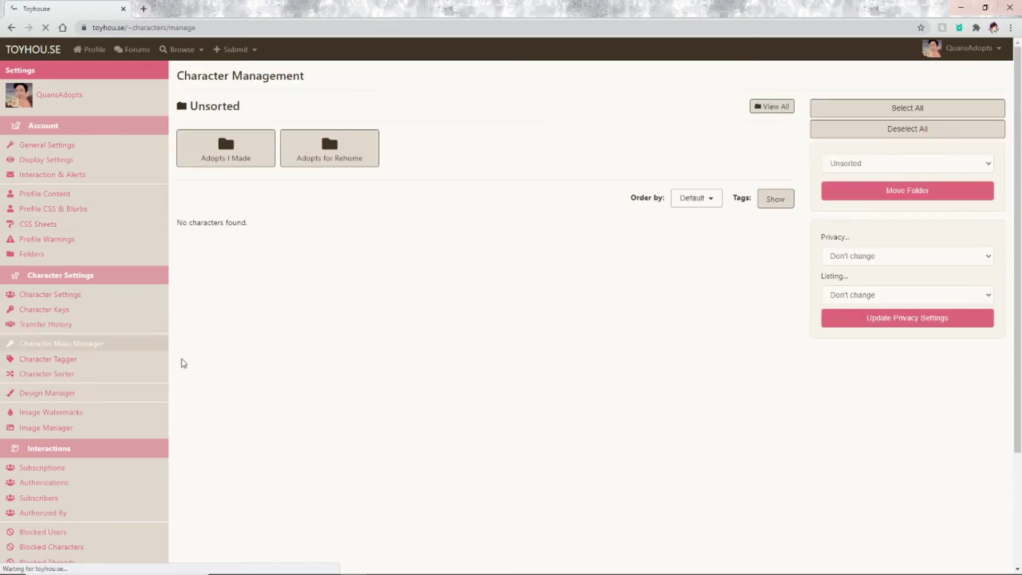
{"action": "left_click", "coordinate": [939, 163]}
{"action": "left_click", "coordinate": [869, 167]}
{"action": "left_click", "coordinate": [211, 212]}
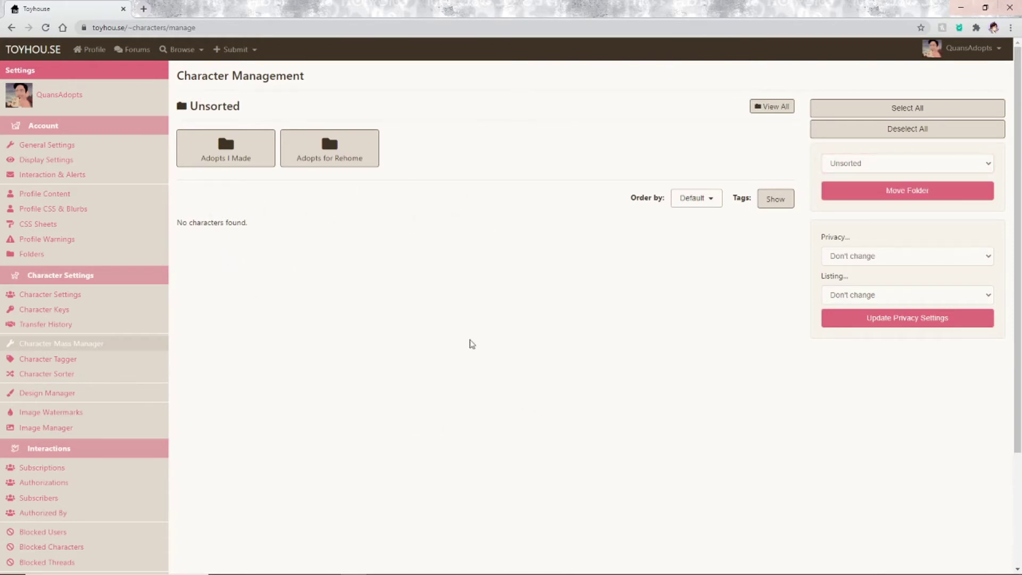
{"action": "left_click", "coordinate": [887, 157]}
{"action": "left_click", "coordinate": [862, 185]}
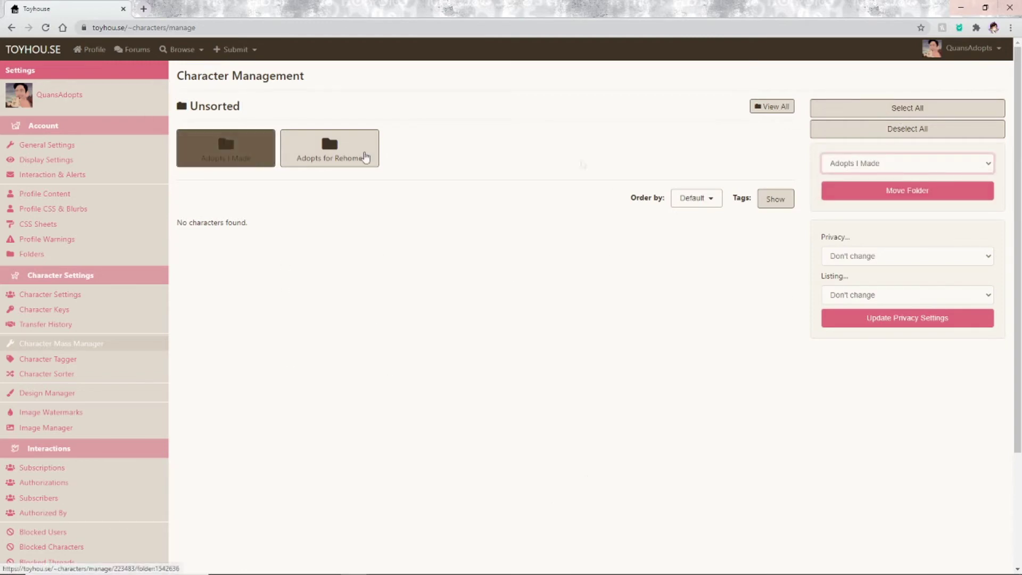
{"action": "left_click", "coordinate": [846, 168]}
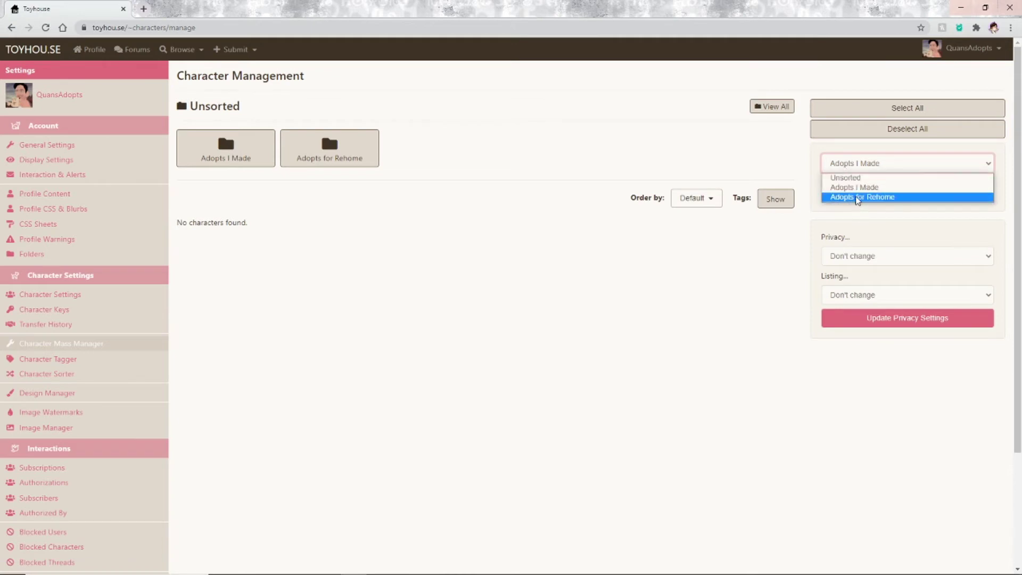
{"action": "left_click", "coordinate": [857, 198]}
- Examine the bulk privacy and listing options, leaving both at "Don't change", and try selecting and deselecting all characters
{"action": "left_click", "coordinate": [947, 260]}
{"action": "left_click", "coordinate": [867, 257]}
{"action": "left_click", "coordinate": [894, 295]}
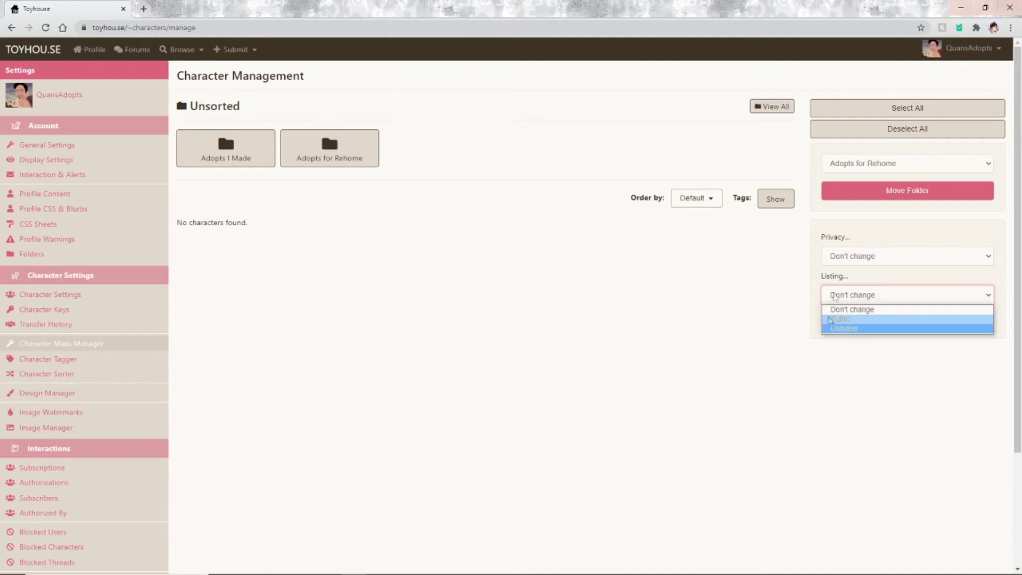
{"action": "left_click", "coordinate": [828, 310]}
{"action": "left_click", "coordinate": [860, 117]}
{"action": "left_click", "coordinate": [857, 130]}
{"action": "scroll", "coordinate": [74, 298], "scroll_direction": "down", "scroll_amount": 1}
- Open the Character Tagger, enter "4 Sale" and "Female" as new tags, and clear both again
{"action": "left_click", "coordinate": [70, 303]}
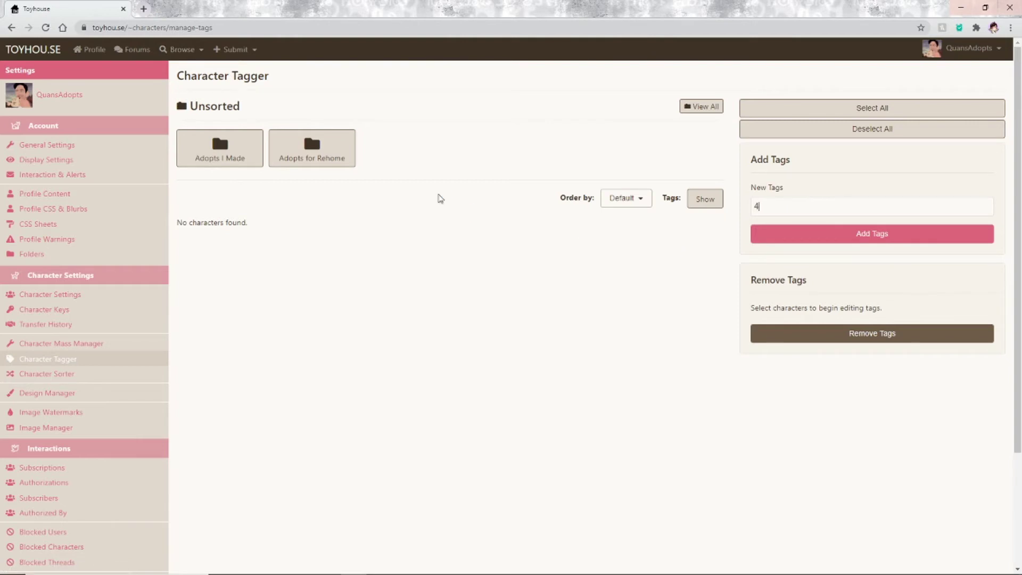
{"action": "key", "text": "Return"}
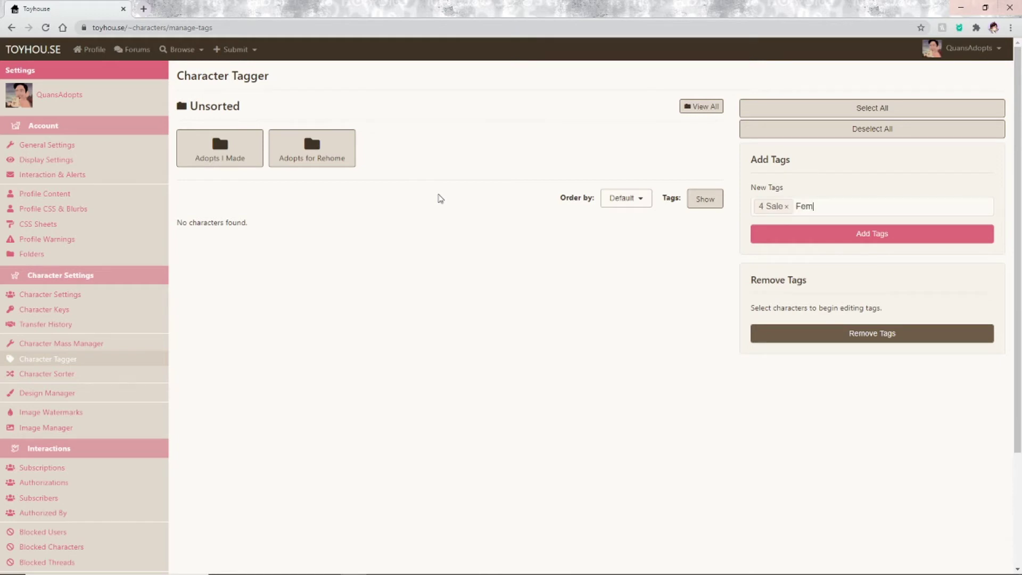
{"action": "key", "text": "Return"}
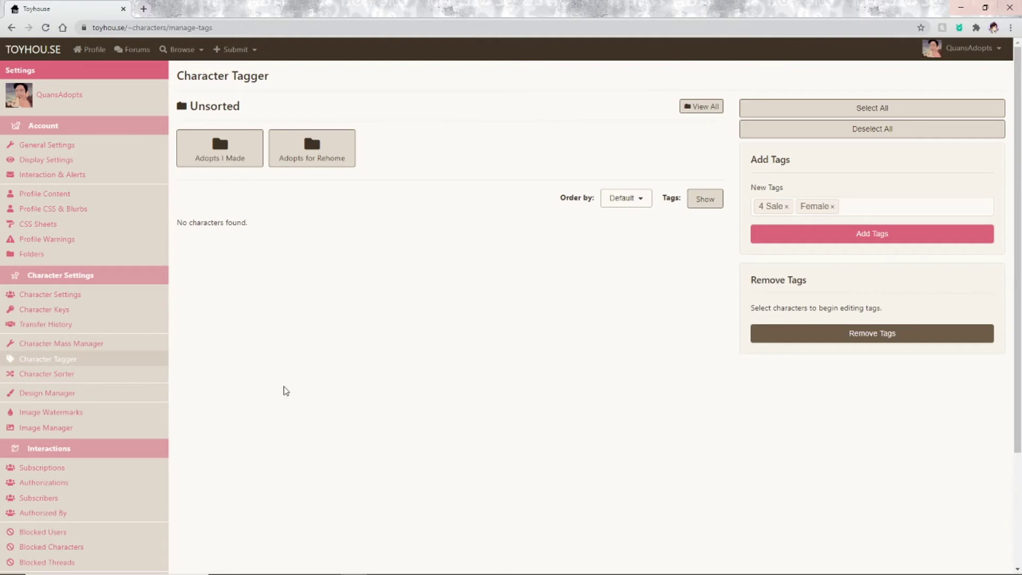
{"action": "left_click", "coordinate": [786, 207]}
{"action": "left_click", "coordinate": [791, 207]}
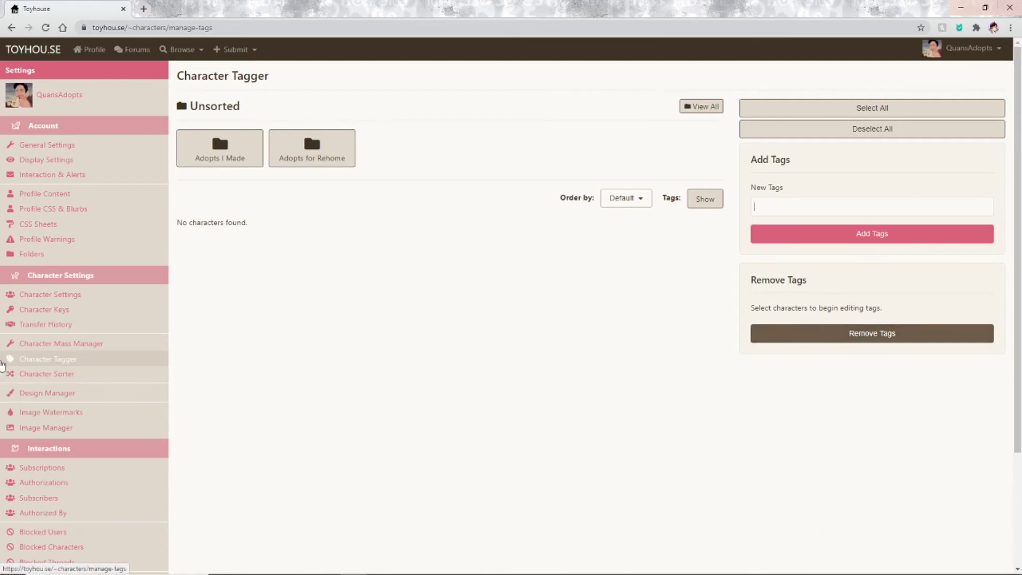
- Open the Character Sorter and look at its folder list and Character Sorting page
{"action": "left_click", "coordinate": [80, 375]}
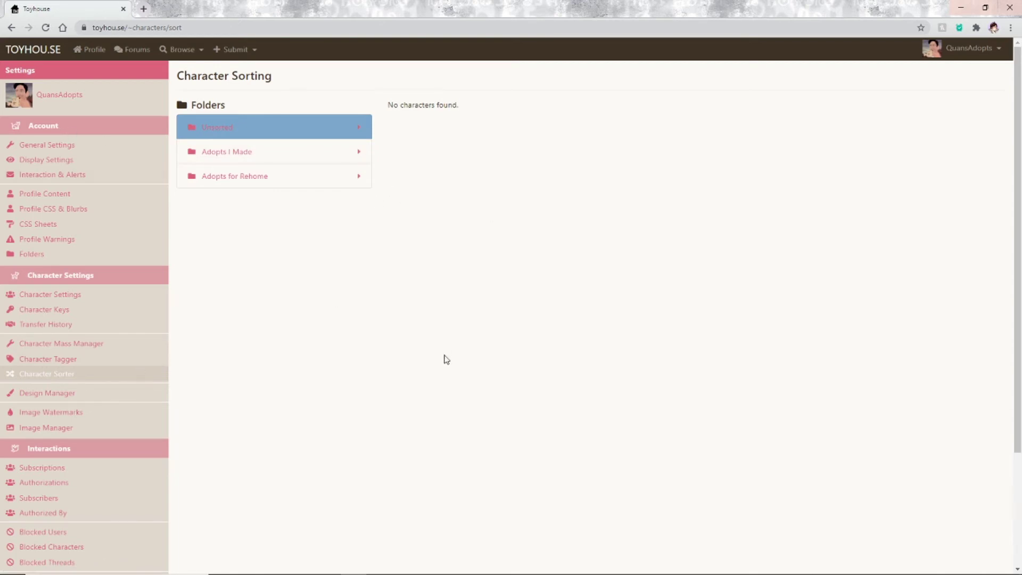
{"action": "left_click_drag", "start_coordinate": [284, 80], "coordinate": [188, 78]}
{"action": "left_click", "coordinate": [174, 87]}
- Open the Design Manager and examine its tradeability options and the field for new terms of use
{"action": "left_click", "coordinate": [112, 396]}
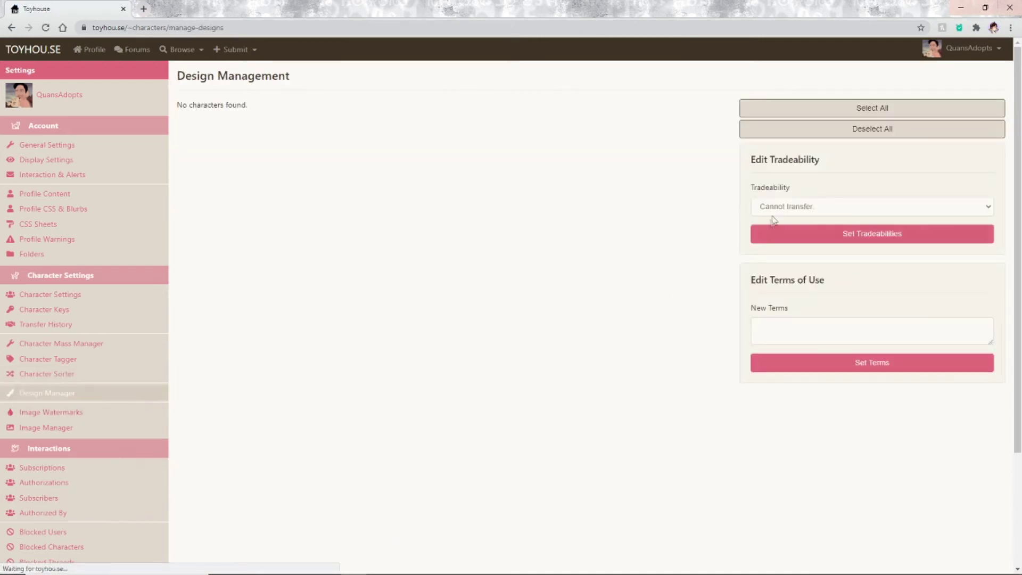
{"action": "left_click", "coordinate": [773, 210]}
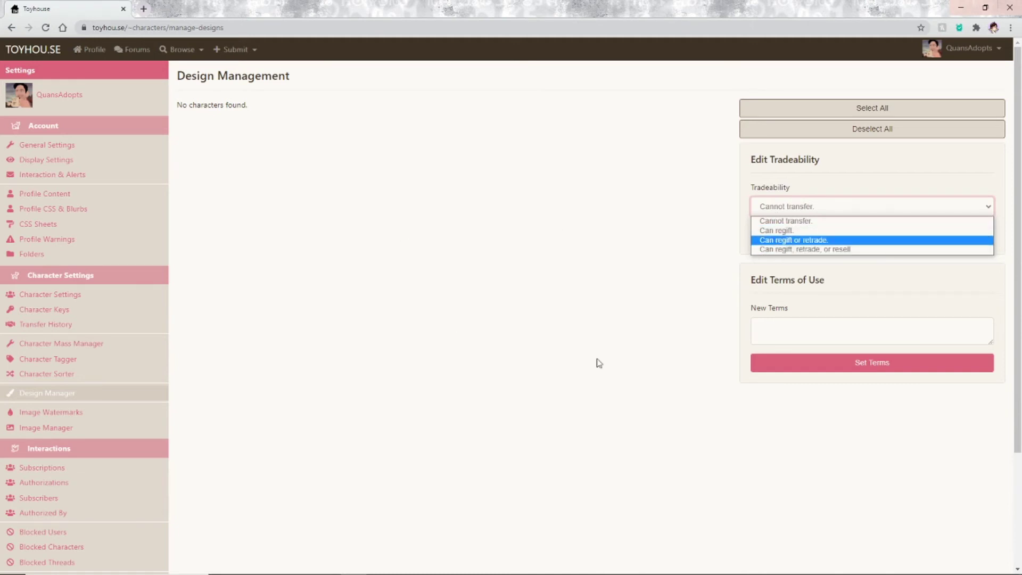
{"action": "left_click", "coordinate": [715, 347]}
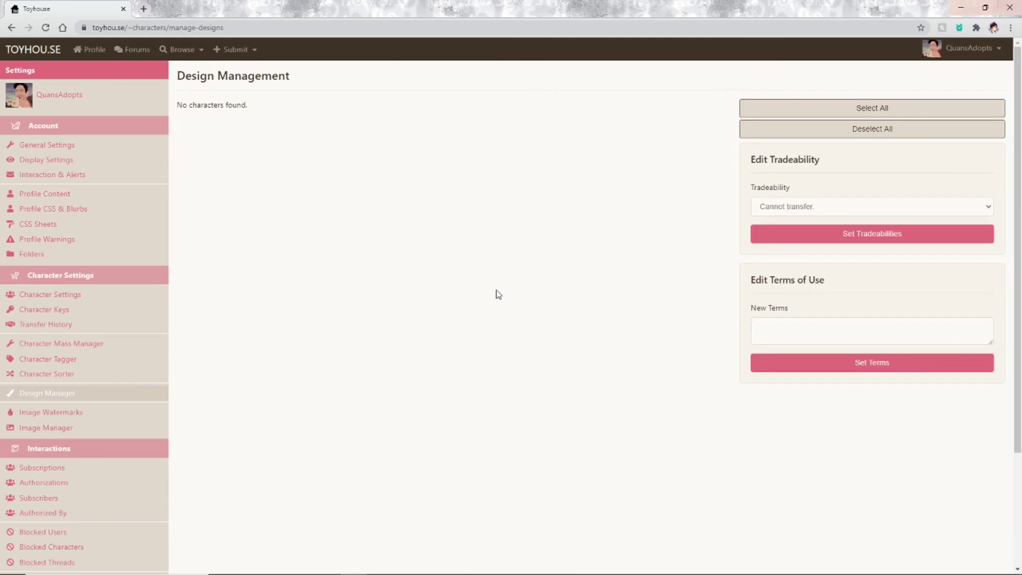
{"action": "left_click", "coordinate": [810, 336]}
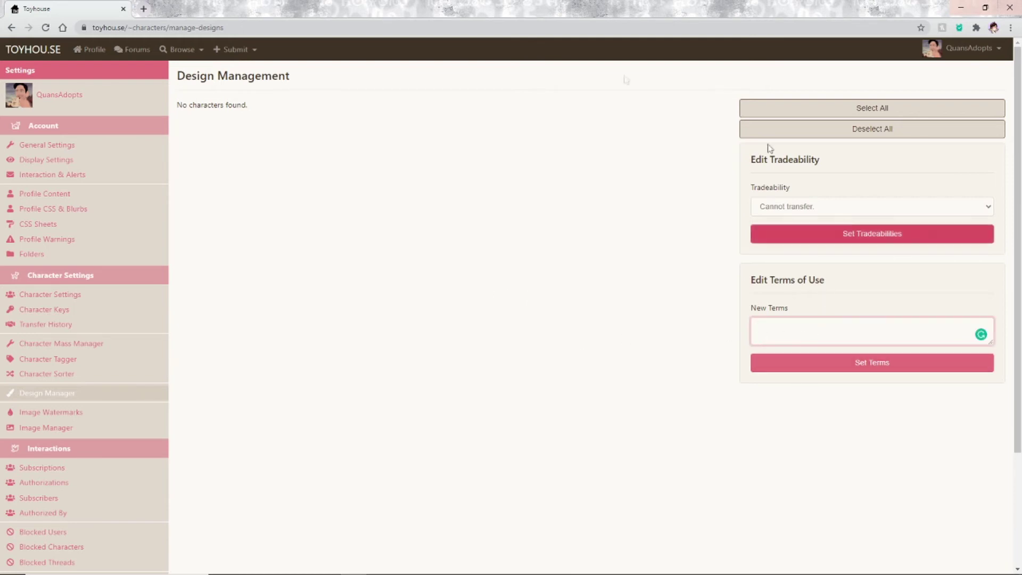
- Open the image watermark settings, read the explanations of watermark types and image privacy, and check the Public Viewers choices, keeping Full-Size
{"action": "left_click", "coordinate": [121, 413]}
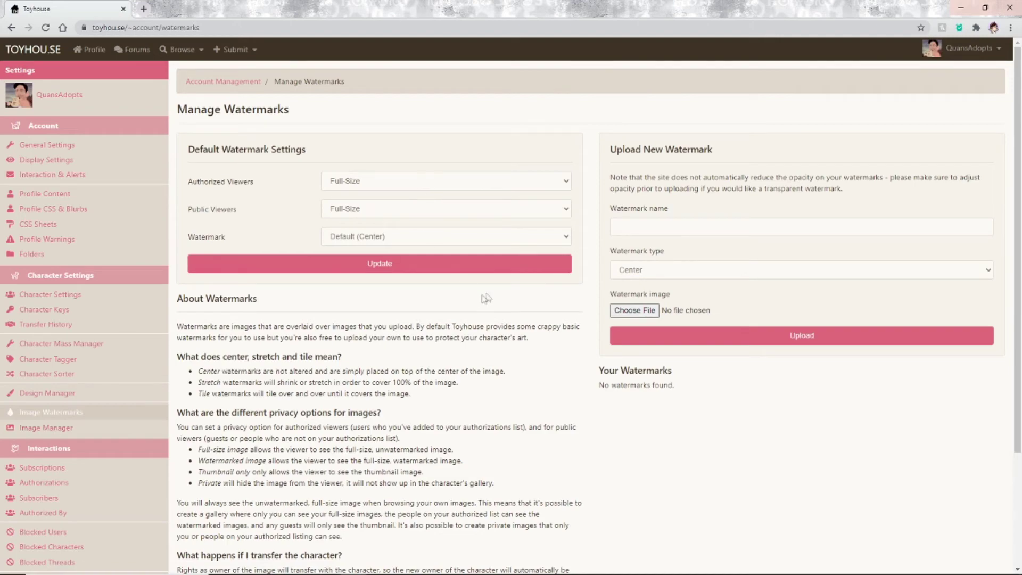
{"action": "scroll", "coordinate": [358, 303], "scroll_direction": "down", "scroll_amount": 2}
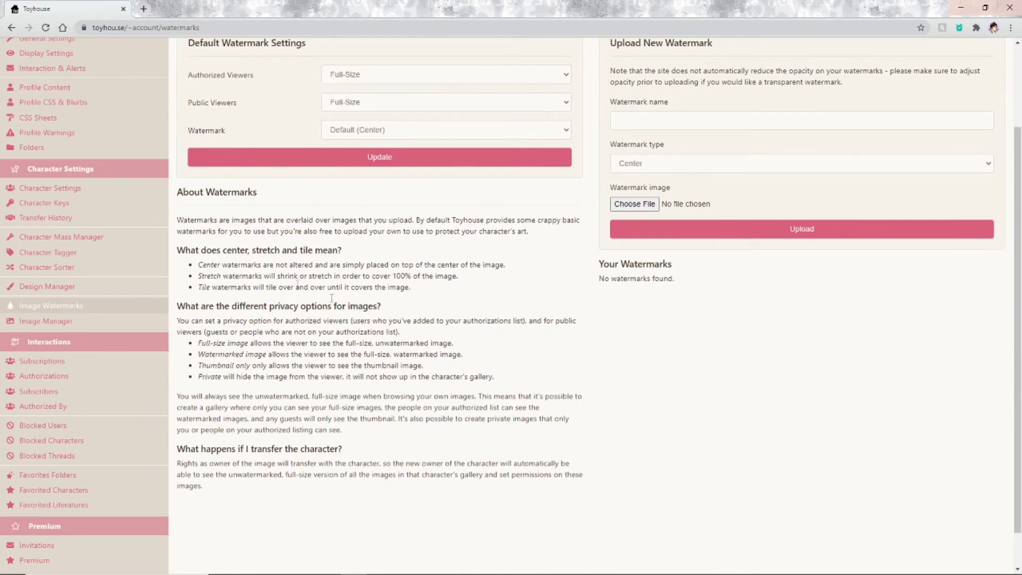
{"action": "left_click_drag", "start_coordinate": [171, 191], "coordinate": [346, 450]}
{"action": "left_click", "coordinate": [636, 128]}
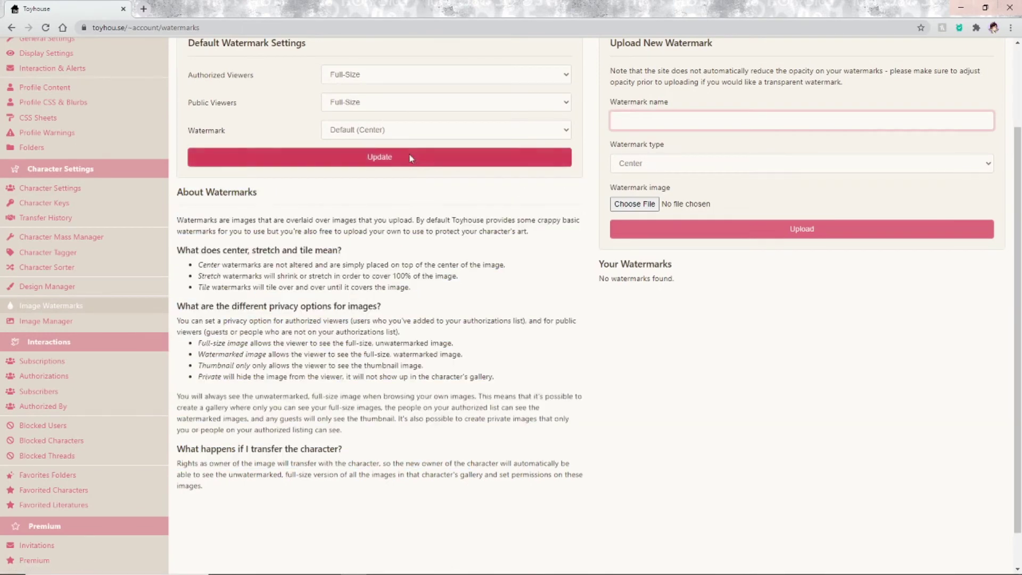
{"action": "left_click", "coordinate": [360, 103]}
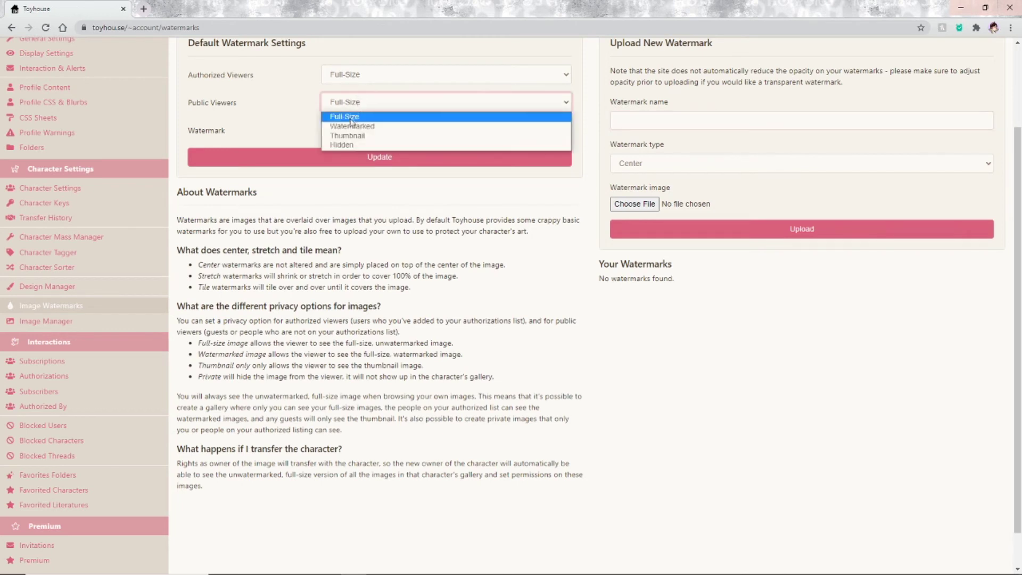
{"action": "left_click", "coordinate": [366, 91]}
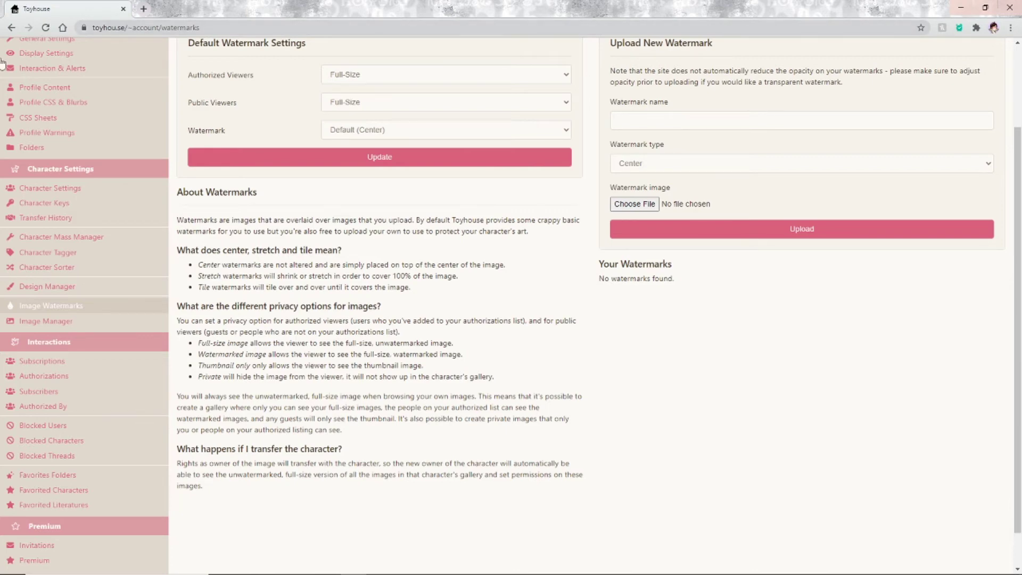
{"action": "scroll", "coordinate": [316, 410], "scroll_direction": "up", "scroll_amount": 2}
{"action": "left_click_drag", "start_coordinate": [247, 427], "coordinate": [333, 515]}
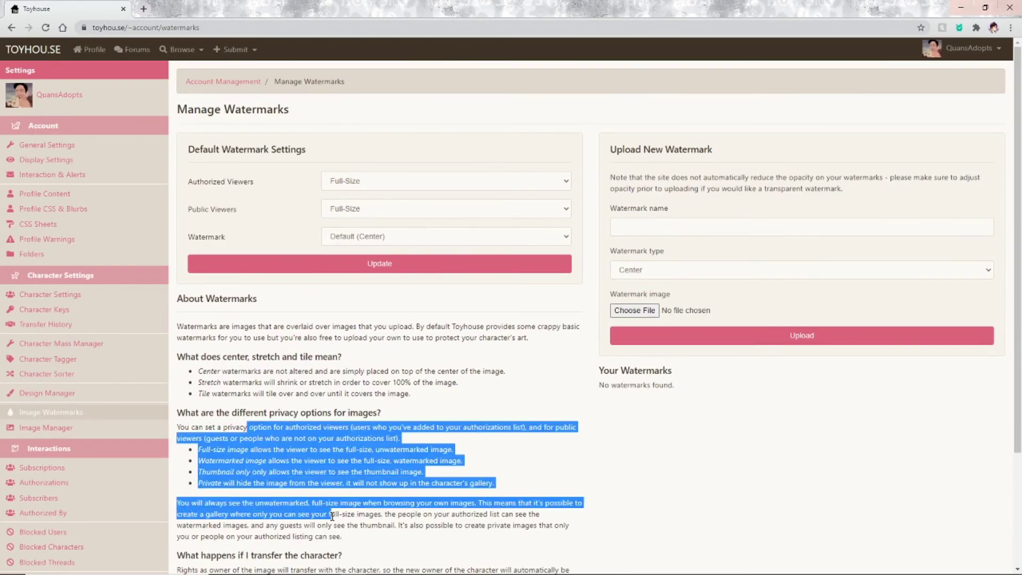
{"action": "scroll", "coordinate": [332, 515], "scroll_direction": "down", "scroll_amount": 3}
- Open the Image Manager and examine its bulk visibility and watermark options, leaving the watermark at "Don't change"
{"action": "left_click", "coordinate": [133, 284]}
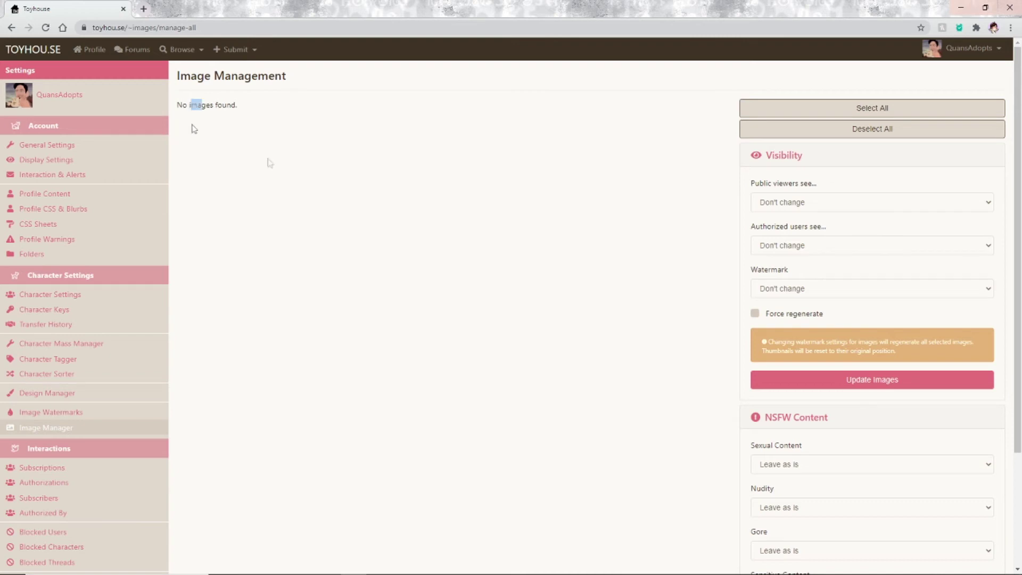
{"action": "left_click_drag", "start_coordinate": [192, 128], "coordinate": [543, 351]}
{"action": "left_click", "coordinate": [241, 174]}
{"action": "left_click", "coordinate": [790, 210]}
{"action": "left_click", "coordinate": [811, 209]}
{"action": "scroll", "coordinate": [818, 396], "scroll_direction": "down", "scroll_amount": 1}
{"action": "left_click", "coordinate": [776, 236]}
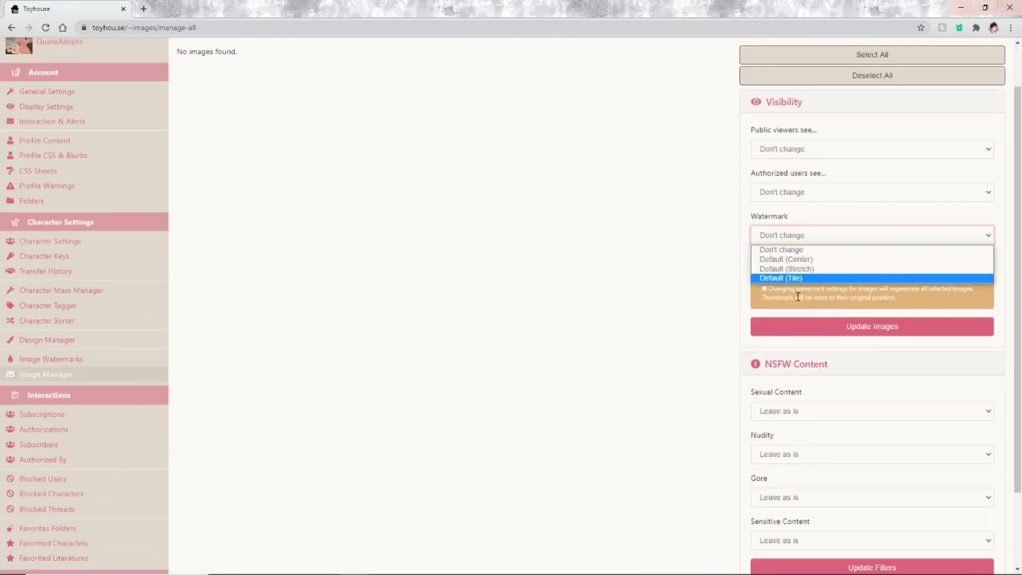
{"action": "left_click", "coordinate": [802, 250]}
- Examine the Image Manager's NSFW content filters and keep Sexual Content at "Leave as is"
{"action": "scroll", "coordinate": [426, 532], "scroll_direction": "down", "scroll_amount": 2}
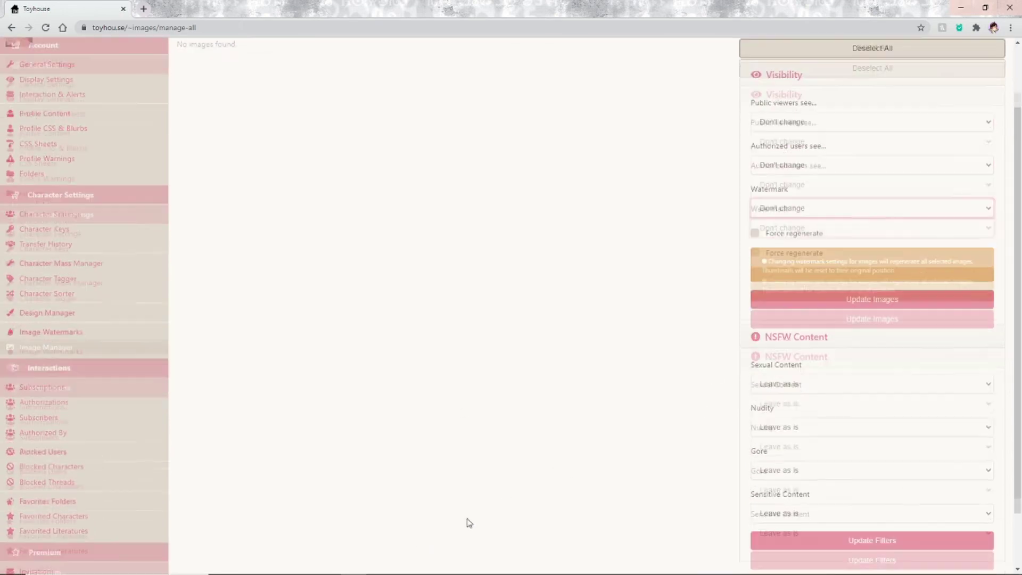
{"action": "left_click", "coordinate": [785, 319]}
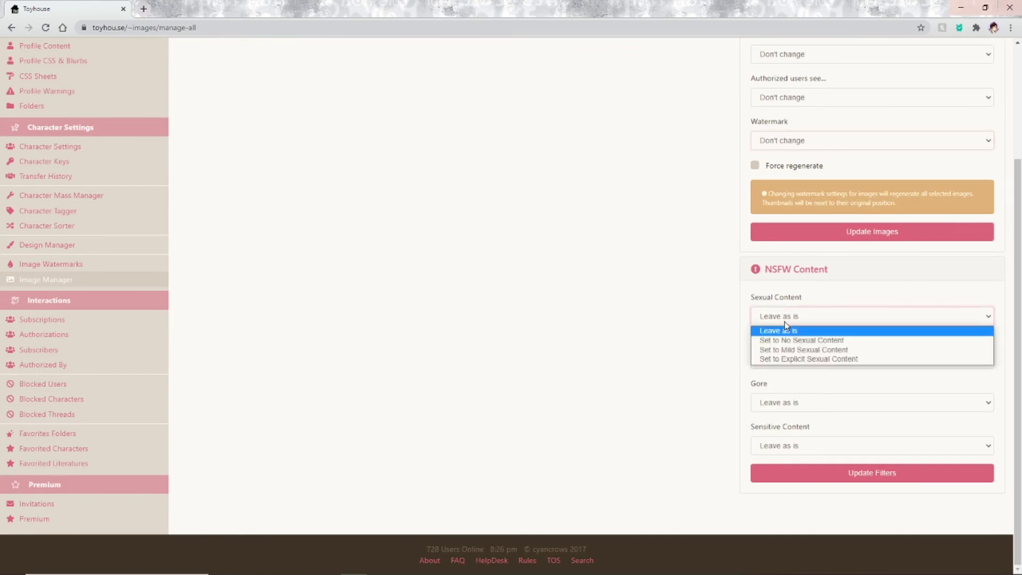
{"action": "left_click", "coordinate": [775, 330]}
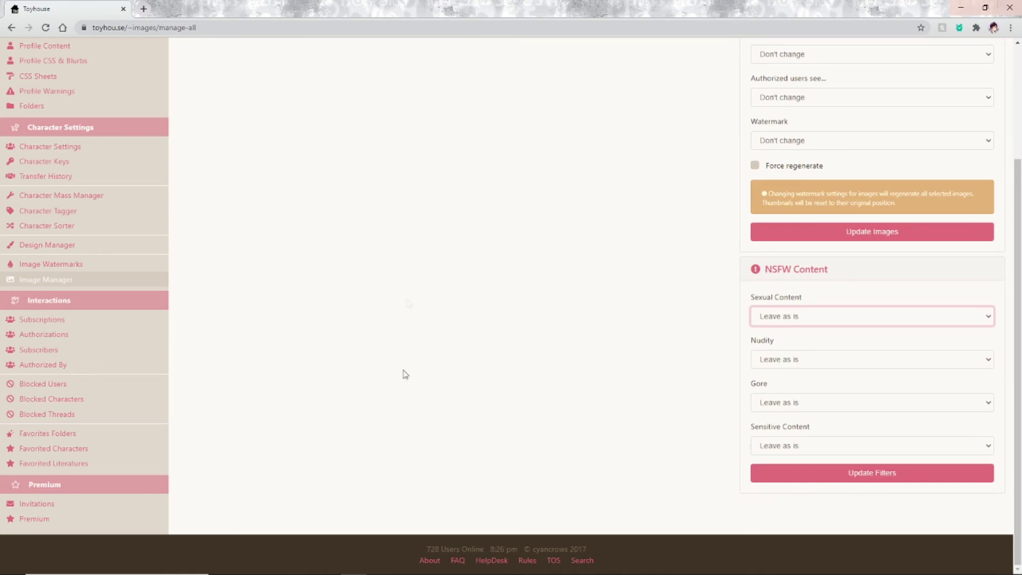
- Look at the Subscriptions page and the Authorizations page with its options for creating lists and authorizing users
{"action": "left_click", "coordinate": [87, 323]}
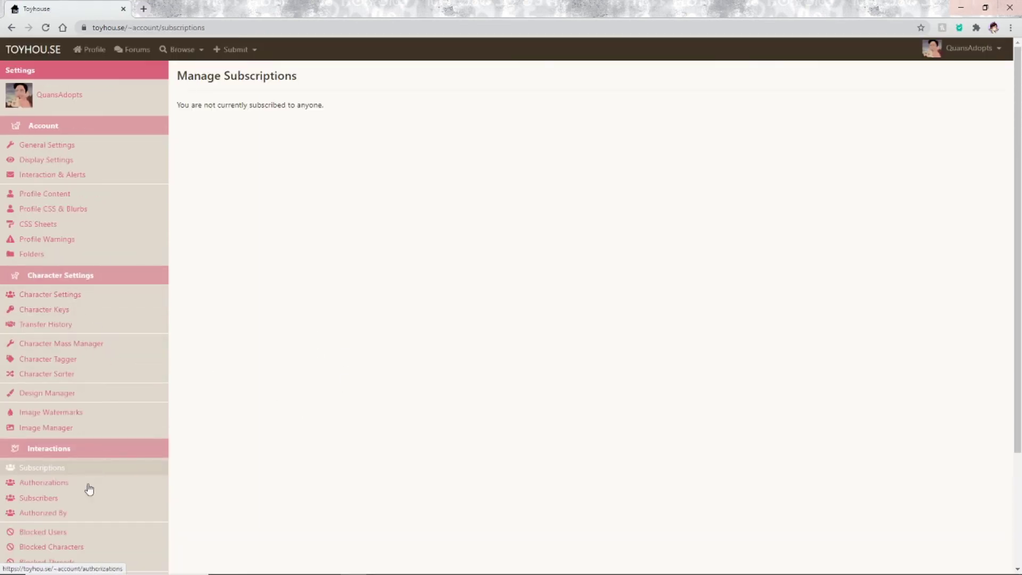
{"action": "left_click", "coordinate": [76, 483]}
{"action": "scroll", "coordinate": [406, 313], "scroll_direction": "down", "scroll_amount": 1}
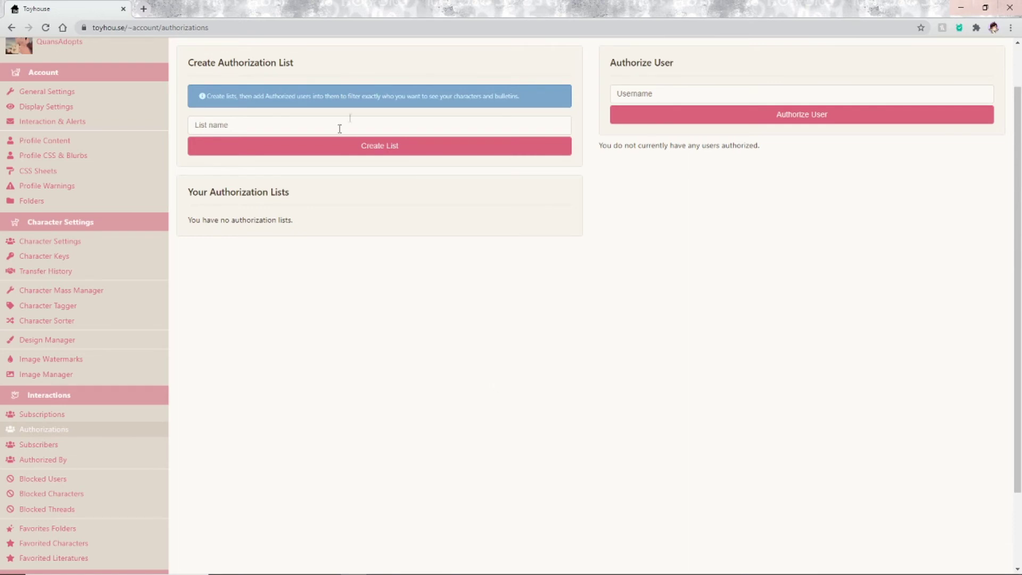
- View the Subscribers page, revisit Subscriptions, and open the Authorized By page
{"action": "left_click", "coordinate": [97, 453]}
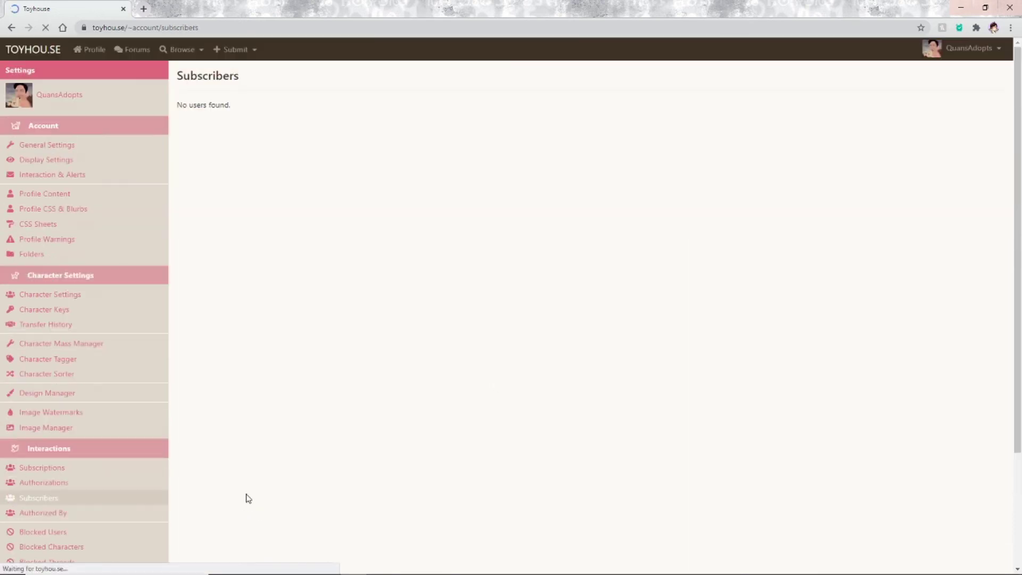
{"action": "scroll", "coordinate": [322, 244], "scroll_direction": "down", "scroll_amount": 1}
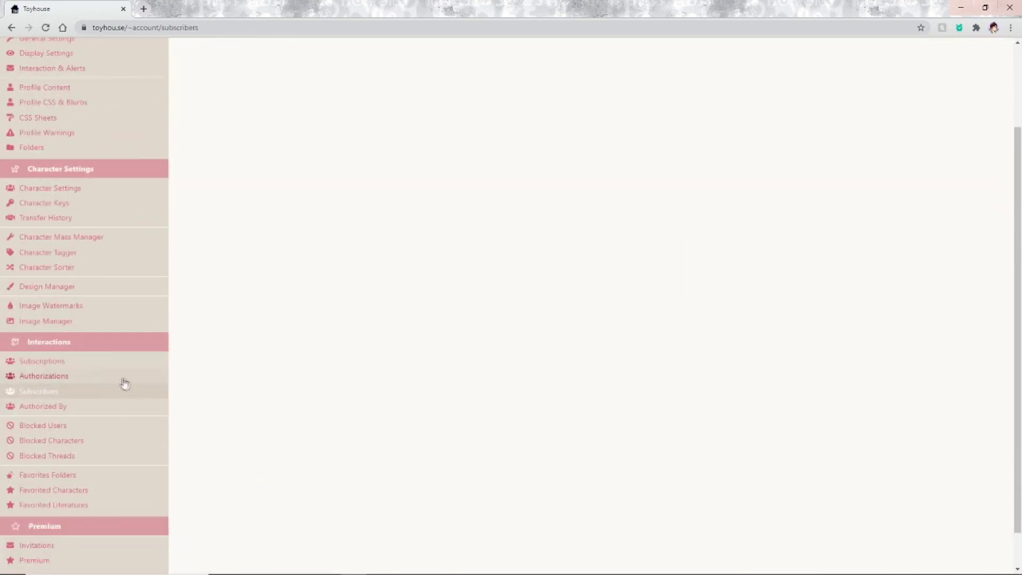
{"action": "left_click", "coordinate": [95, 365]}
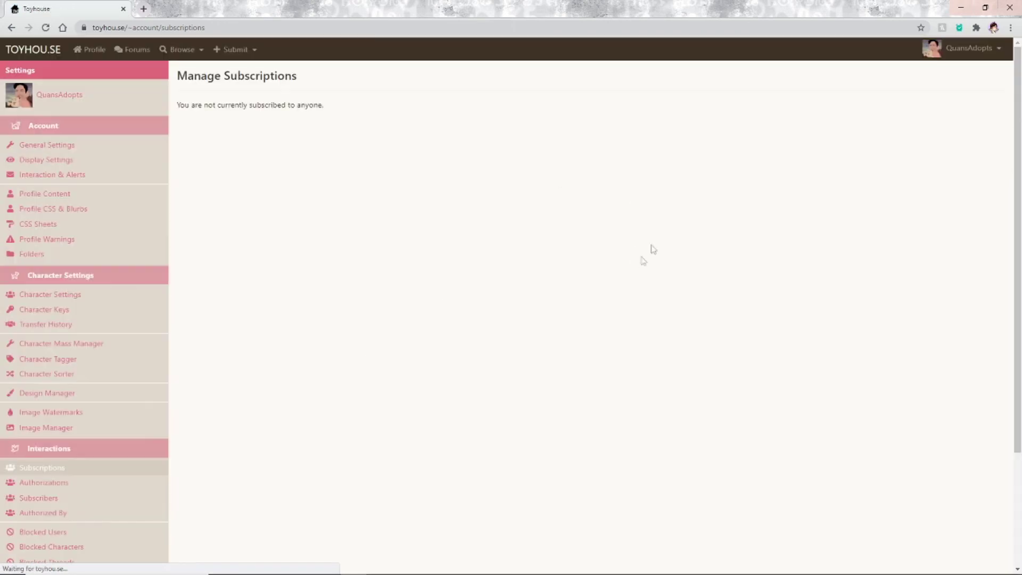
{"action": "scroll", "coordinate": [119, 445], "scroll_direction": "down", "scroll_amount": 1}
{"action": "scroll", "coordinate": [107, 428], "scroll_direction": "down", "scroll_amount": 1}
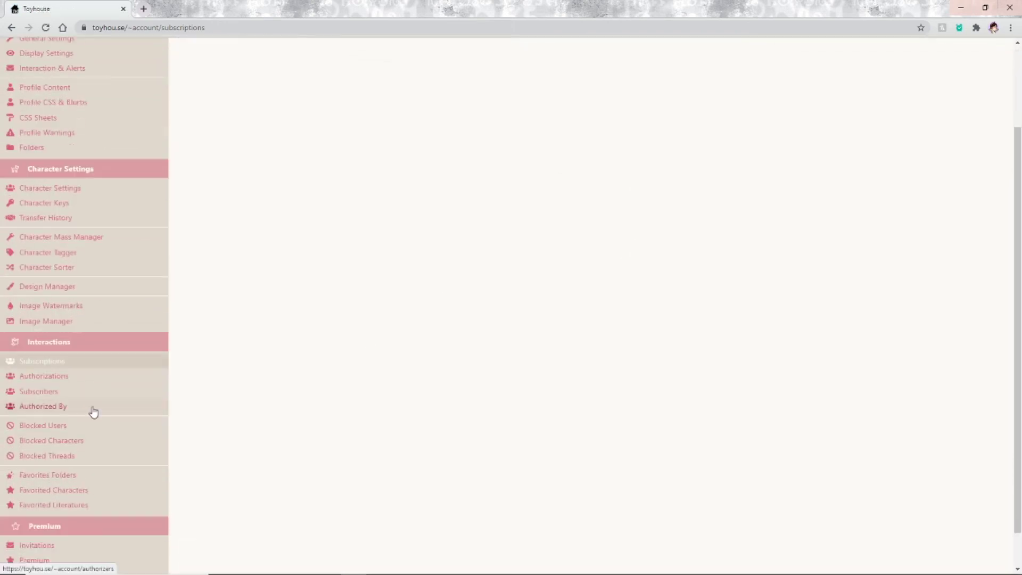
{"action": "left_click", "coordinate": [94, 410]}
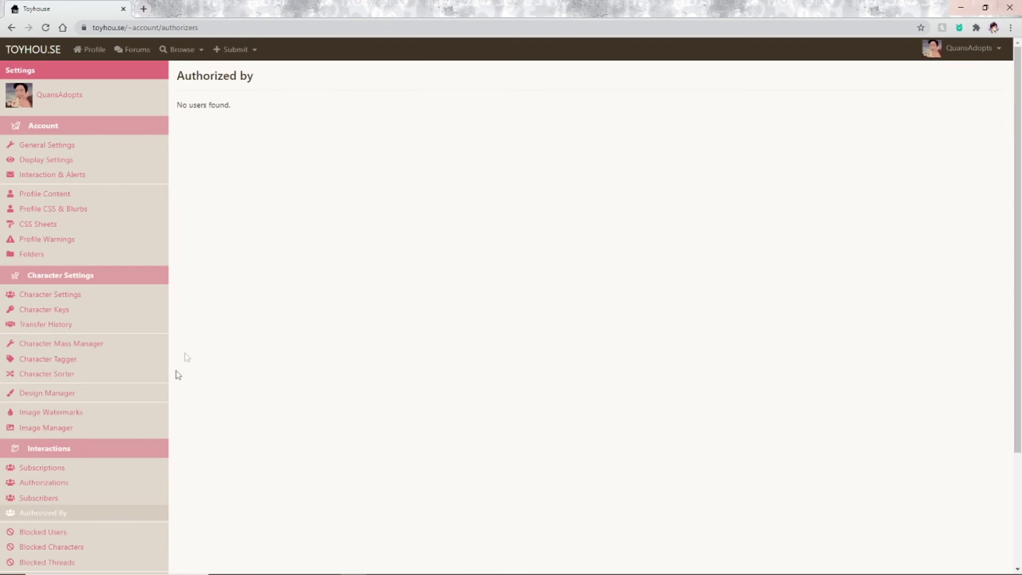
- Open the Invitations page and highlight the line about how many invite codes can be generated
{"action": "scroll", "coordinate": [107, 463], "scroll_direction": "down", "scroll_amount": 2}
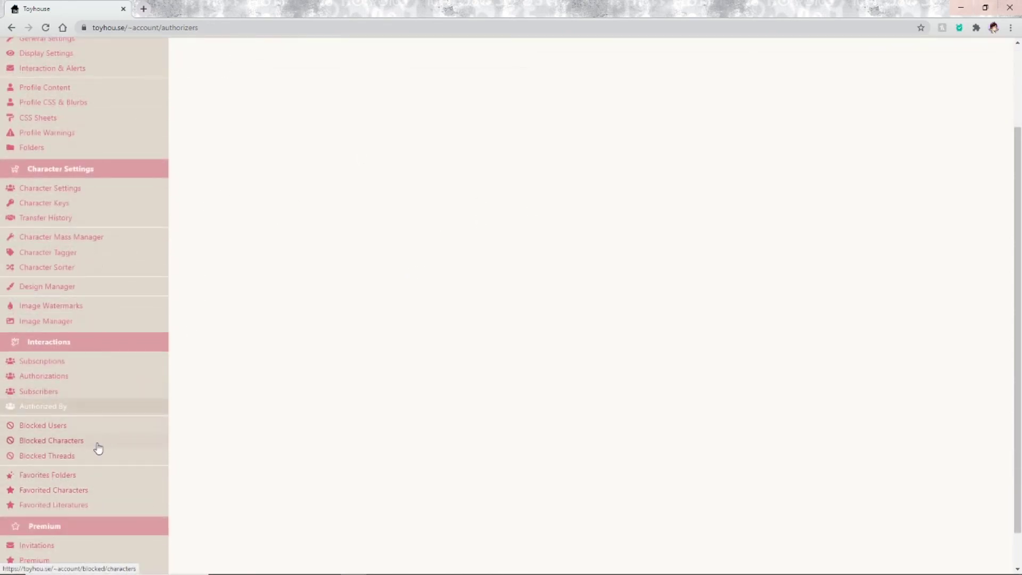
{"action": "scroll", "coordinate": [110, 459], "scroll_direction": "down", "scroll_amount": 1}
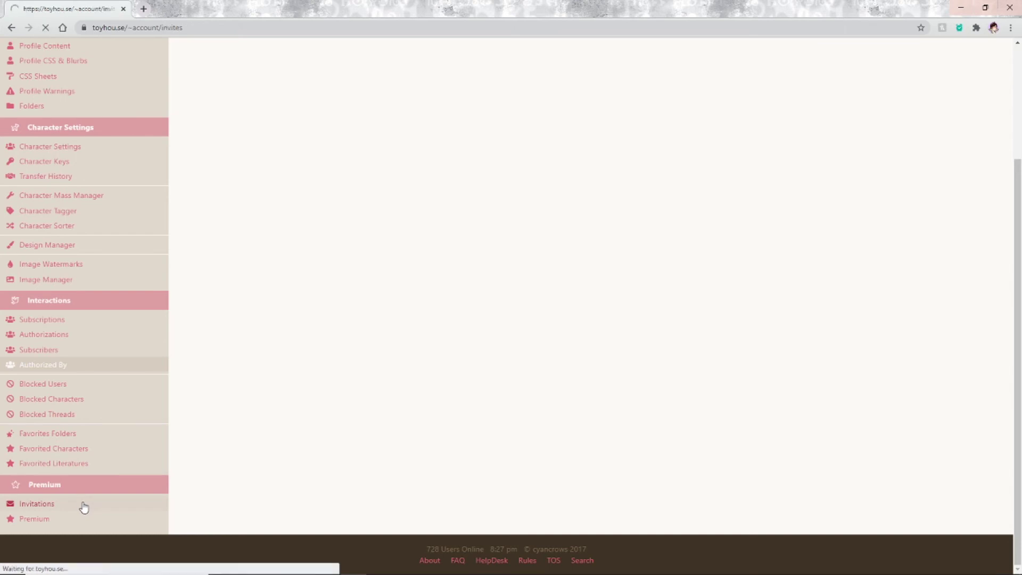
{"action": "left_click_drag", "start_coordinate": [525, 151], "coordinate": [656, 141]}
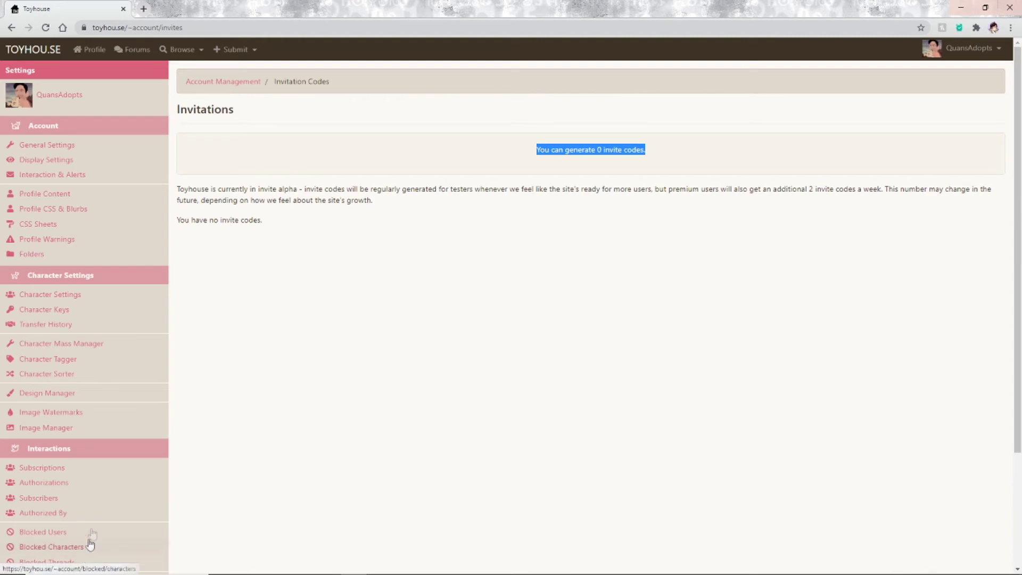
- Open the Premium page and review its benefits and the available premium durations, without changing the selected duration
{"action": "scroll", "coordinate": [99, 528], "scroll_direction": "down", "scroll_amount": 3}
{"action": "left_click", "coordinate": [61, 518]}
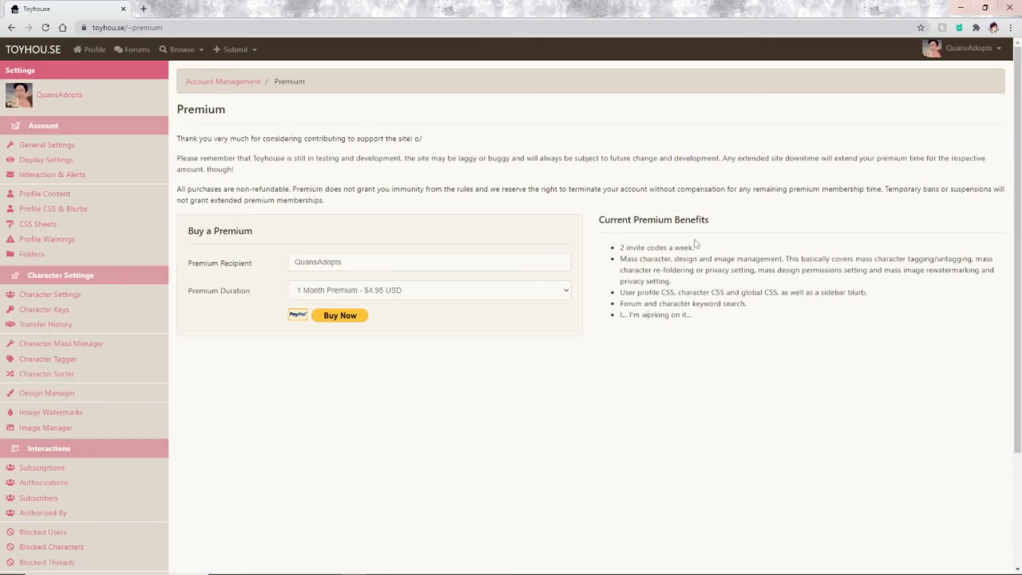
{"action": "left_click", "coordinate": [429, 292]}
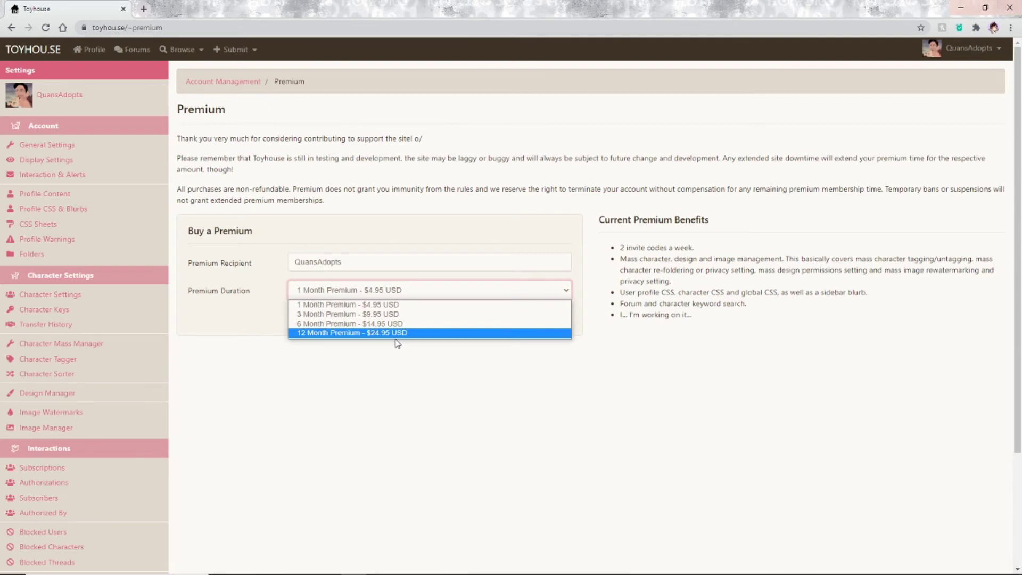
{"action": "left_click", "coordinate": [403, 152]}
- Return to the account's own profile page and start submitting a new character
{"action": "mouse_move", "coordinate": [962, 51]}
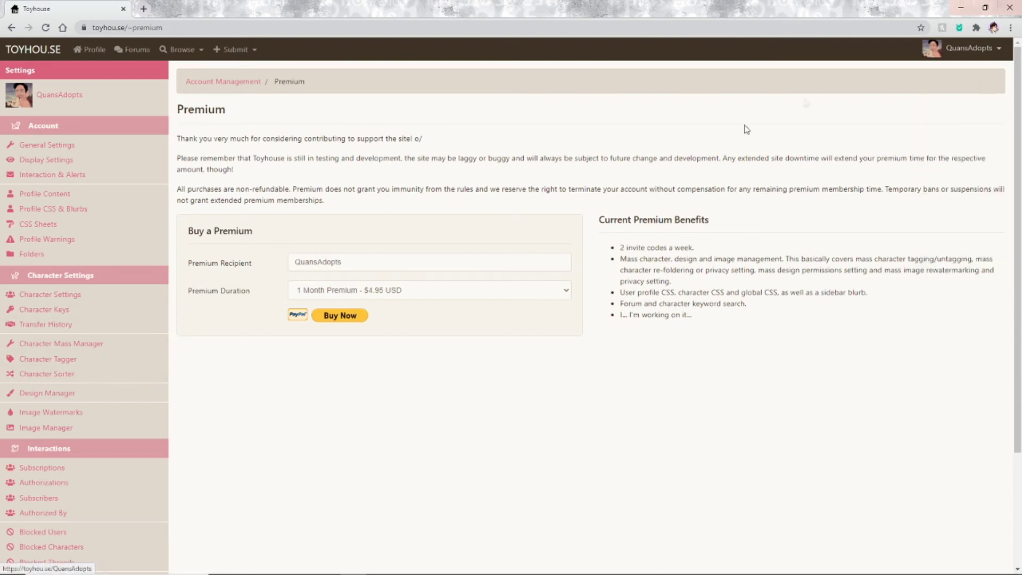
{"action": "mouse_move", "coordinate": [1000, 44]}
{"action": "left_click", "coordinate": [60, 95]}
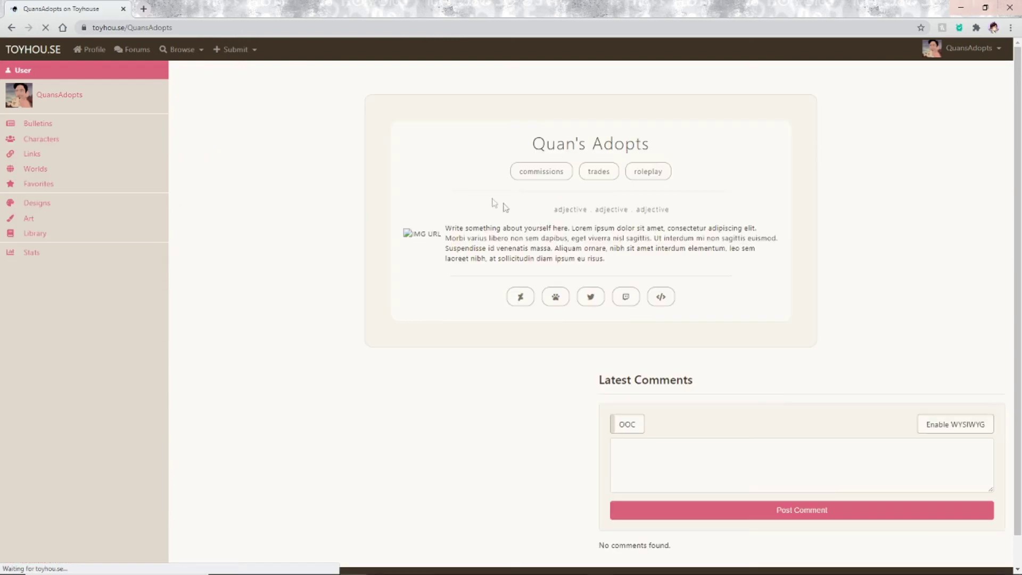
{"action": "left_click", "coordinate": [253, 50]}
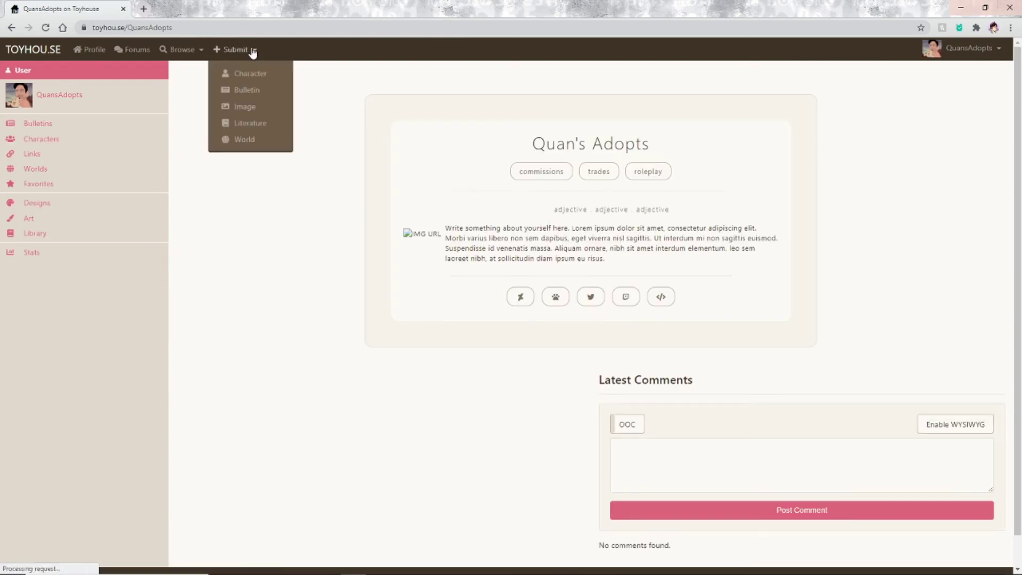
{"action": "left_click", "coordinate": [263, 75]}
- Upload 9a4.jpg as the character's avatar and enter "Character Name :D" as the character name
{"action": "left_click", "coordinate": [222, 148]}
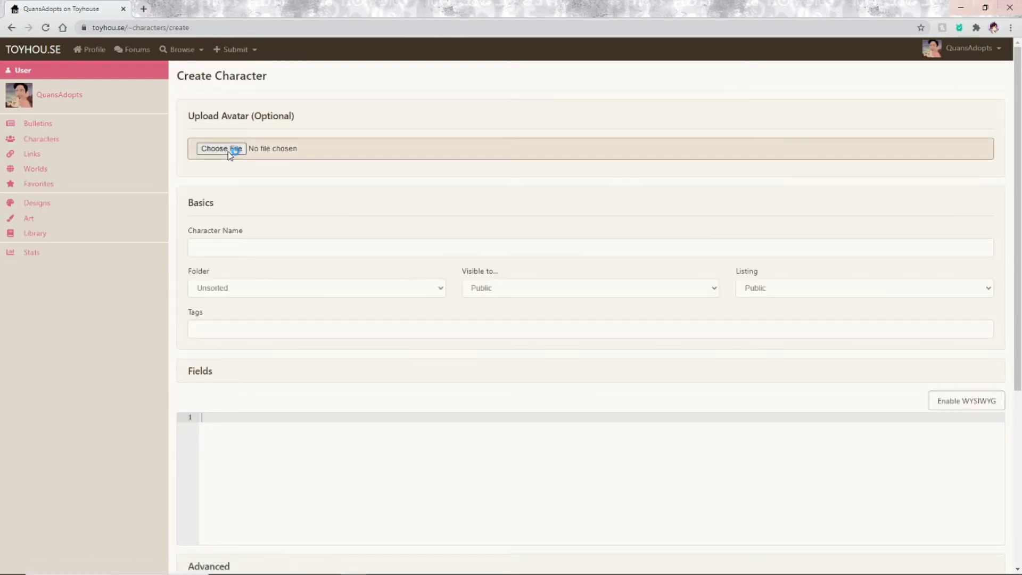
{"action": "double_click", "coordinate": [262, 280]}
{"action": "left_click", "coordinate": [263, 368]}
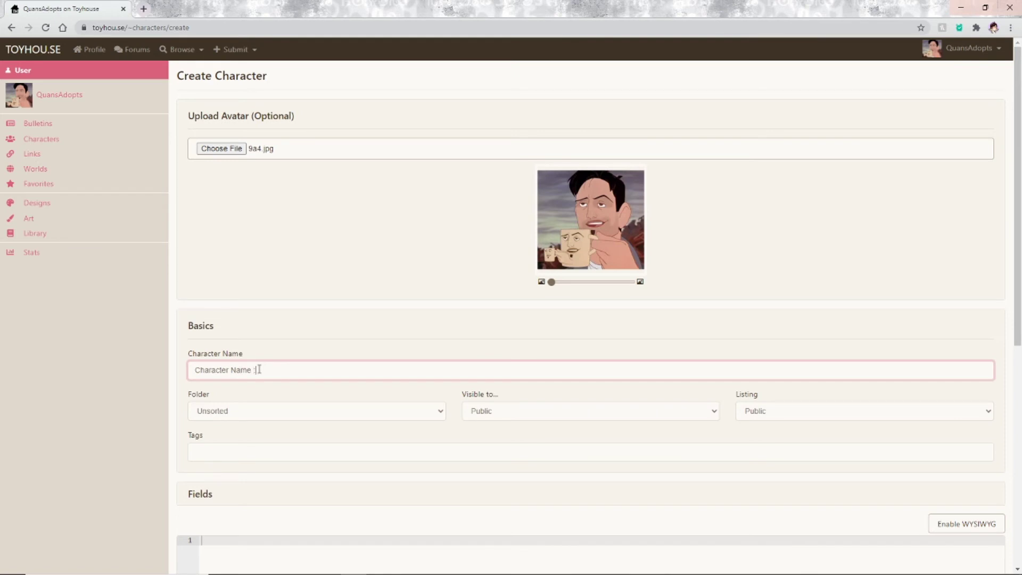
- Review the folder choices for the new character and assign it to the "Adopts I Made" folder
{"action": "scroll", "coordinate": [303, 372], "scroll_direction": "down", "scroll_amount": 2}
{"action": "left_click", "coordinate": [317, 308]}
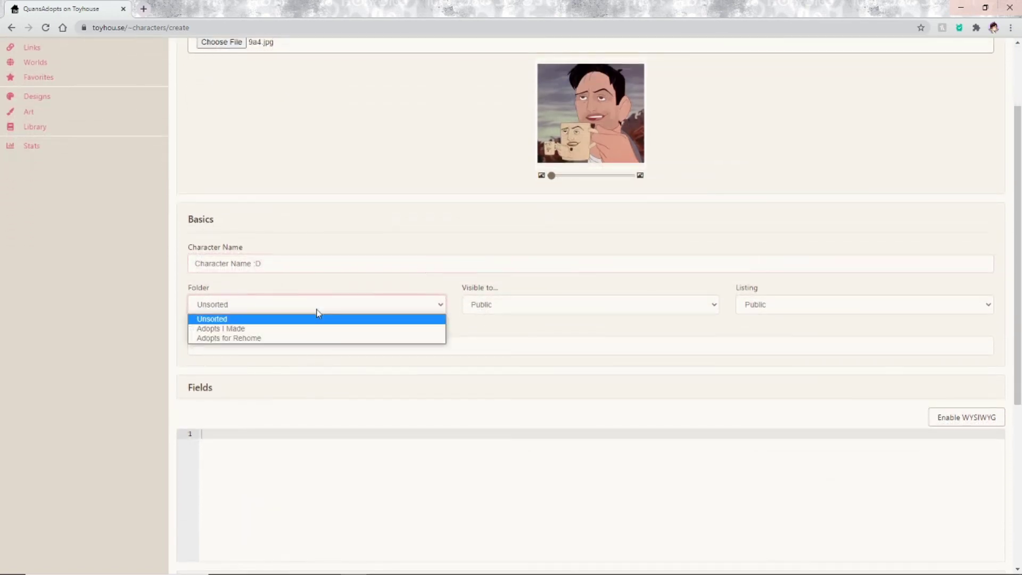
{"action": "left_click", "coordinate": [305, 329]}
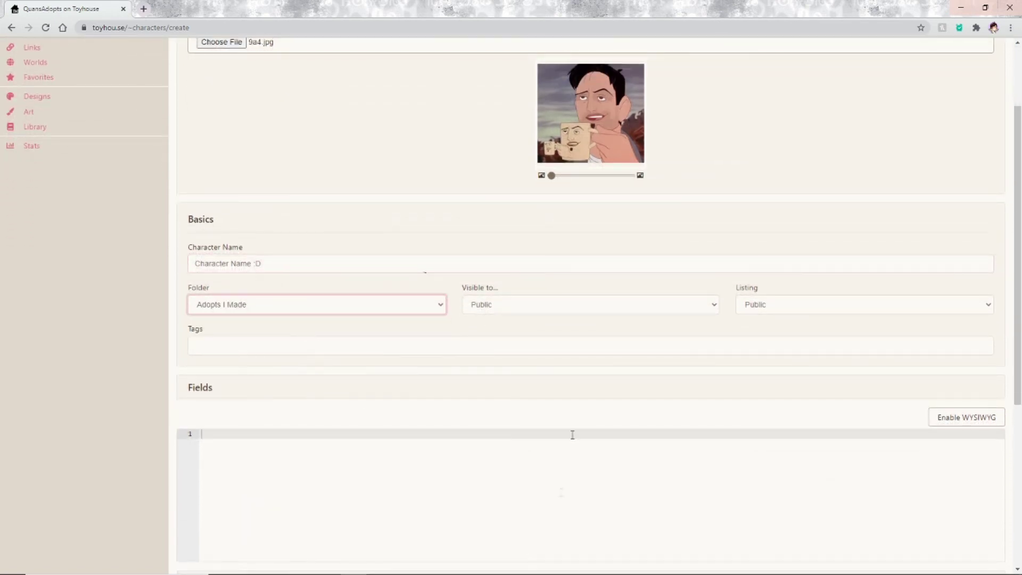
{"action": "left_click", "coordinate": [404, 312]}
{"action": "left_click", "coordinate": [350, 319]}
{"action": "left_click", "coordinate": [326, 307]}
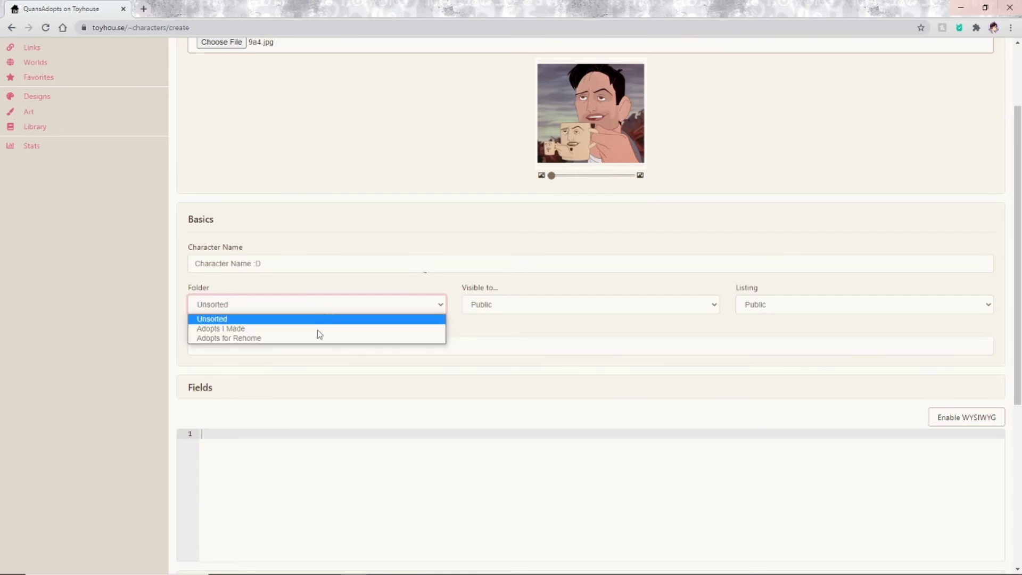
{"action": "key", "text": "Escape"}
{"action": "left_click", "coordinate": [316, 331]}
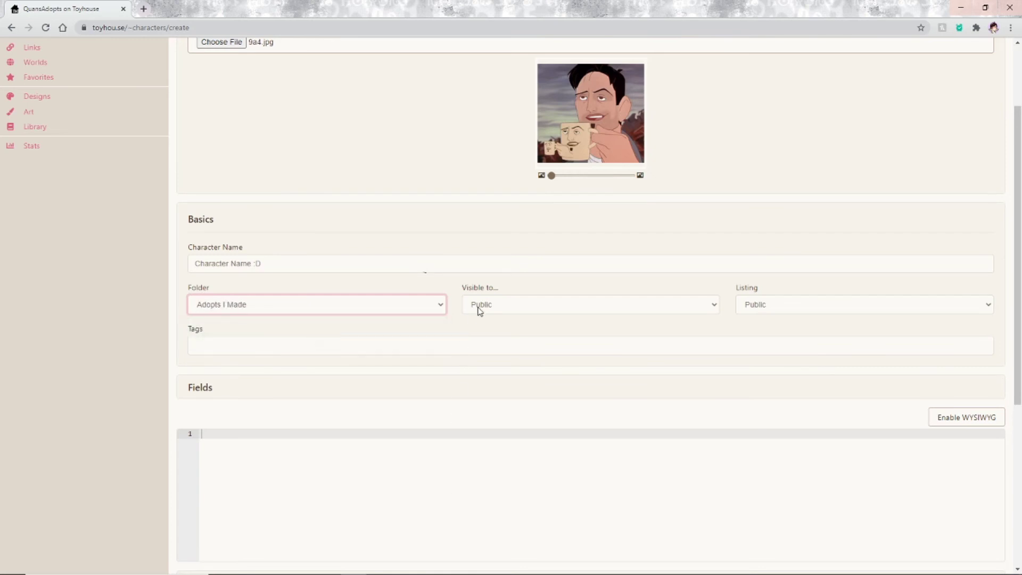
- Add the tags "Goof off" and "Tutorial Page" to the character and enter "HTML GOES HERE" in its profile code editor
{"action": "left_click", "coordinate": [257, 345]}
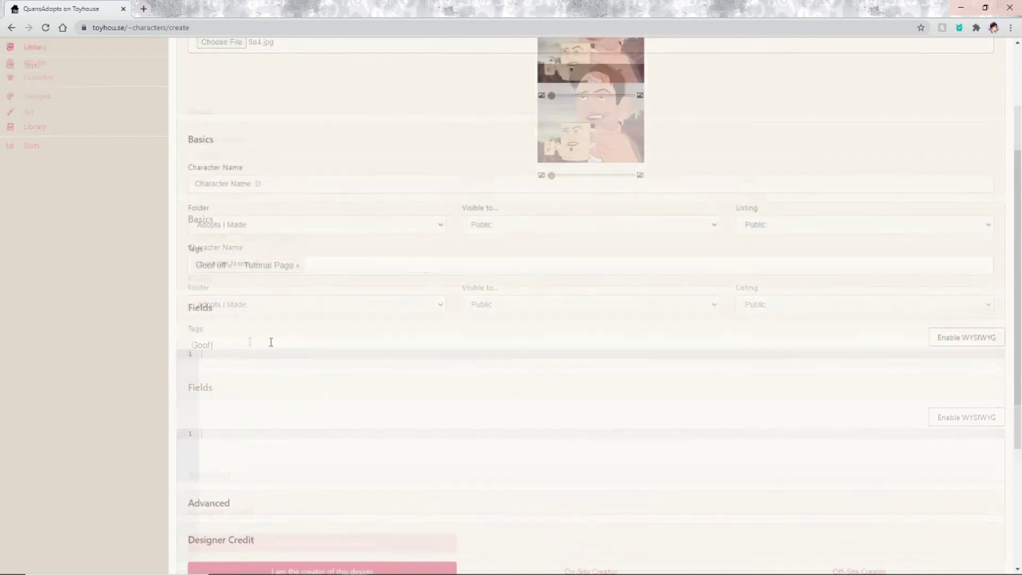
{"action": "scroll", "coordinate": [293, 351], "scroll_direction": "down", "scroll_amount": 5}
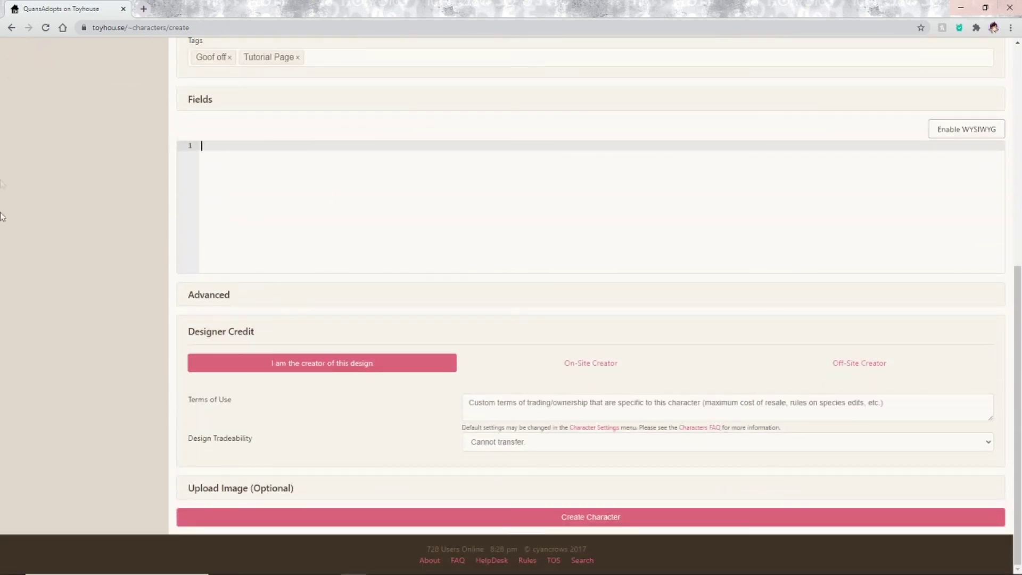
{"action": "type", "text": "<"}
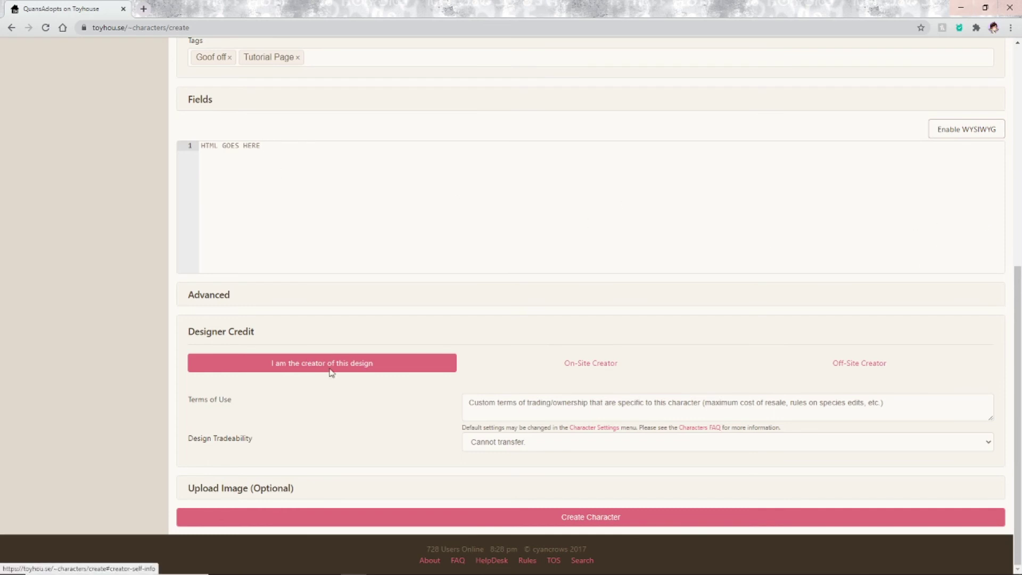
- Review the On-Site Creator and Off-Site Creator options for the character's designer credit
{"action": "left_click", "coordinate": [582, 367]}
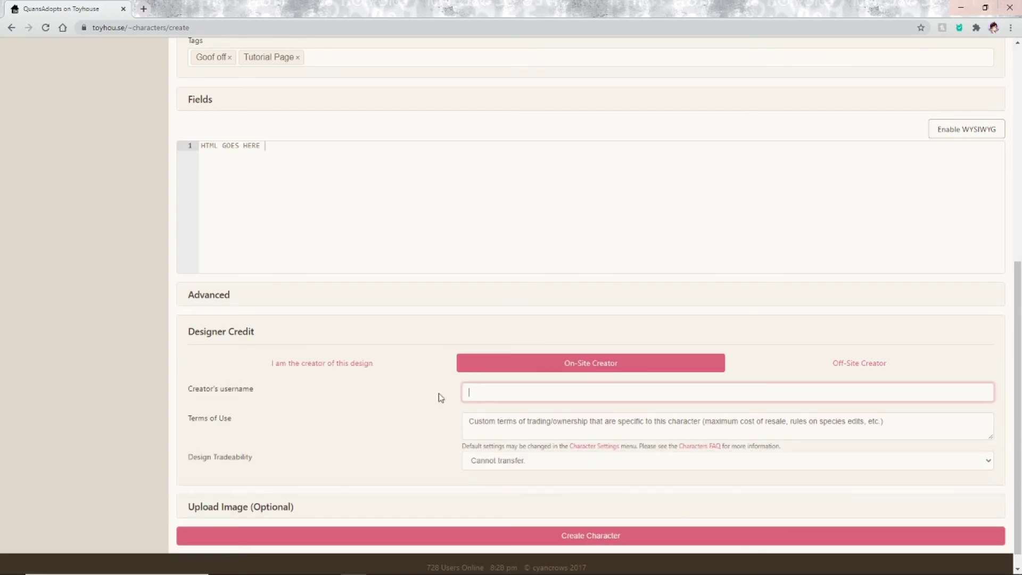
{"action": "left_click", "coordinate": [833, 367]}
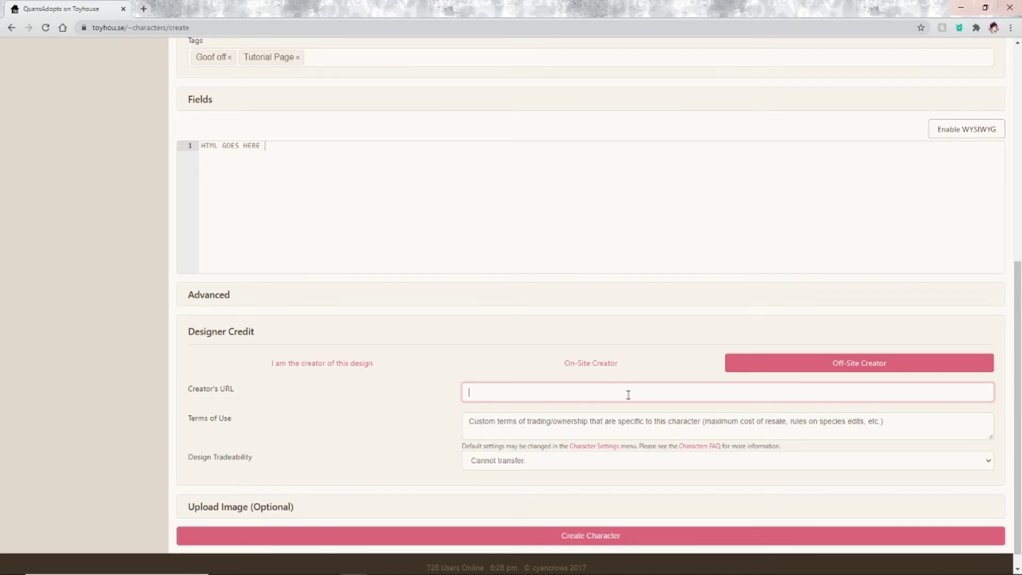
- Expand the optional image upload section of the new character and choose blink.gif as the image
{"action": "scroll", "coordinate": [628, 394], "scroll_direction": "down", "scroll_amount": 1}
{"action": "left_click", "coordinate": [417, 490]}
{"action": "scroll", "coordinate": [383, 394], "scroll_direction": "down", "scroll_amount": 8}
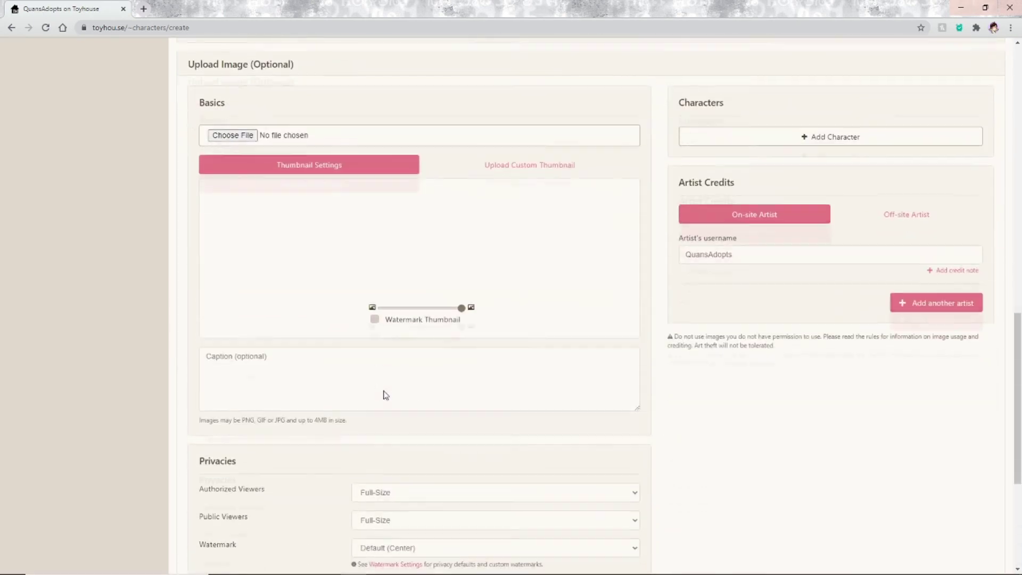
{"action": "scroll", "coordinate": [385, 394], "scroll_direction": "up", "scroll_amount": 10}
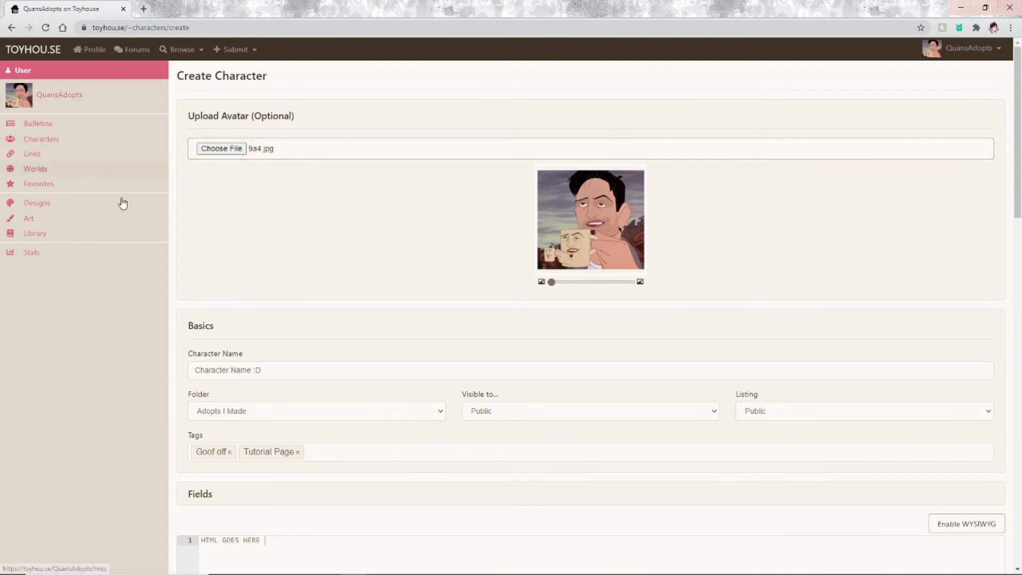
{"action": "scroll", "coordinate": [447, 373], "scroll_direction": "down", "scroll_amount": 6}
{"action": "scroll", "coordinate": [448, 374], "scroll_direction": "down", "scroll_amount": 9}
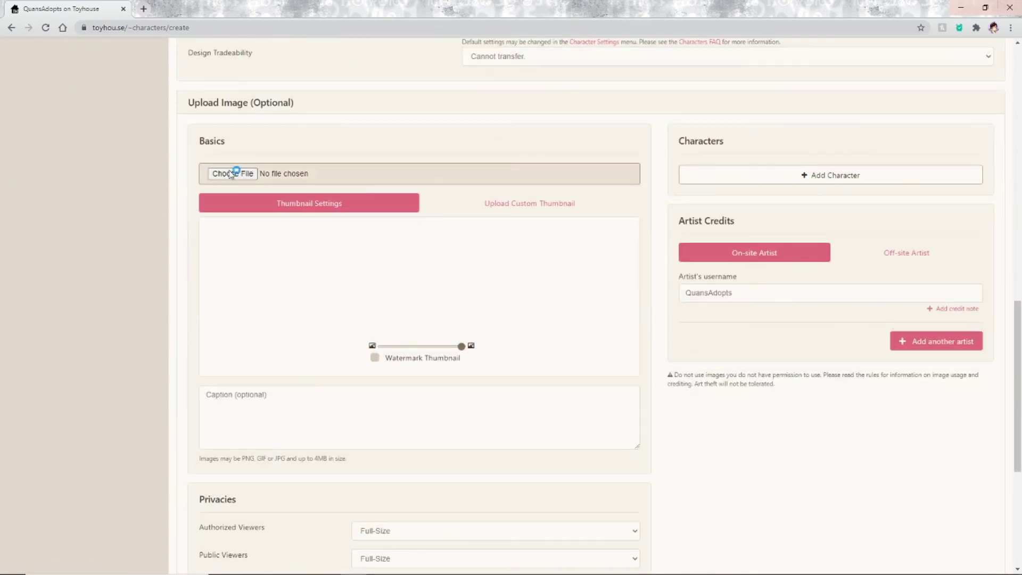
{"action": "left_click", "coordinate": [235, 171]}
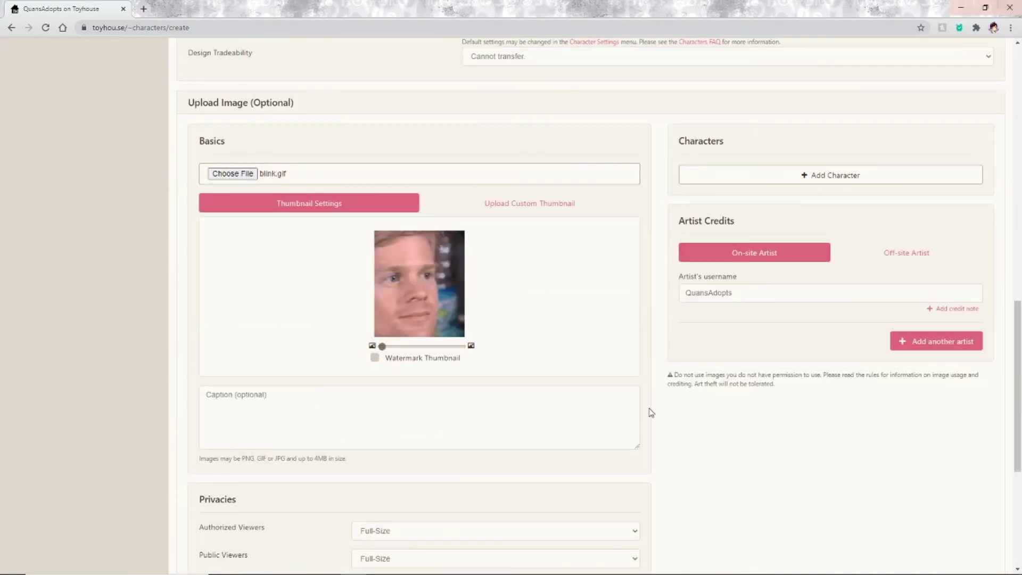
- Review the image's artist credit fields for on-site and off-site artists, and return the credit to On-site Artist
{"action": "scroll", "coordinate": [728, 295], "scroll_direction": "down", "scroll_amount": 1}
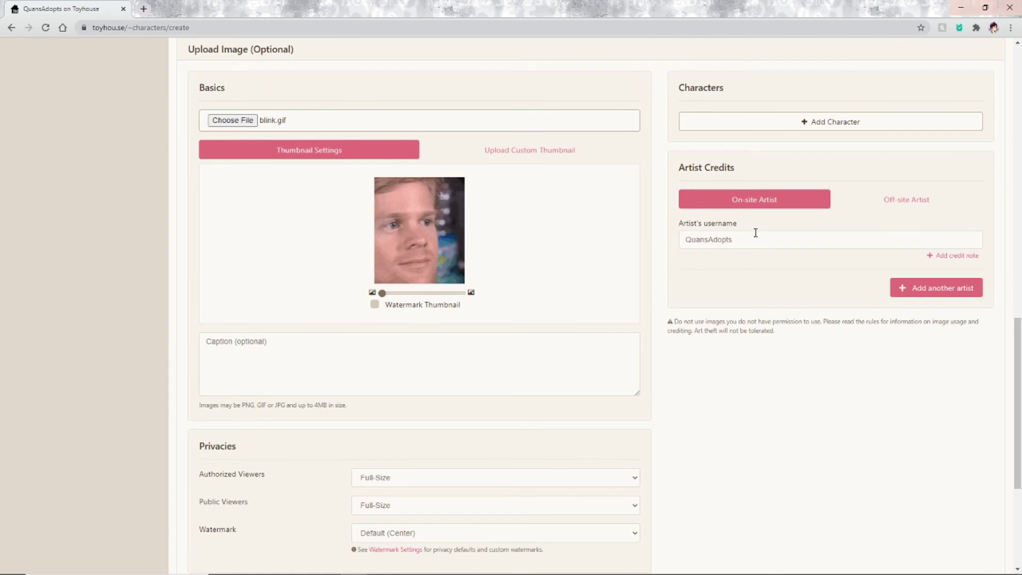
{"action": "left_click_drag", "start_coordinate": [753, 241], "coordinate": [656, 252]}
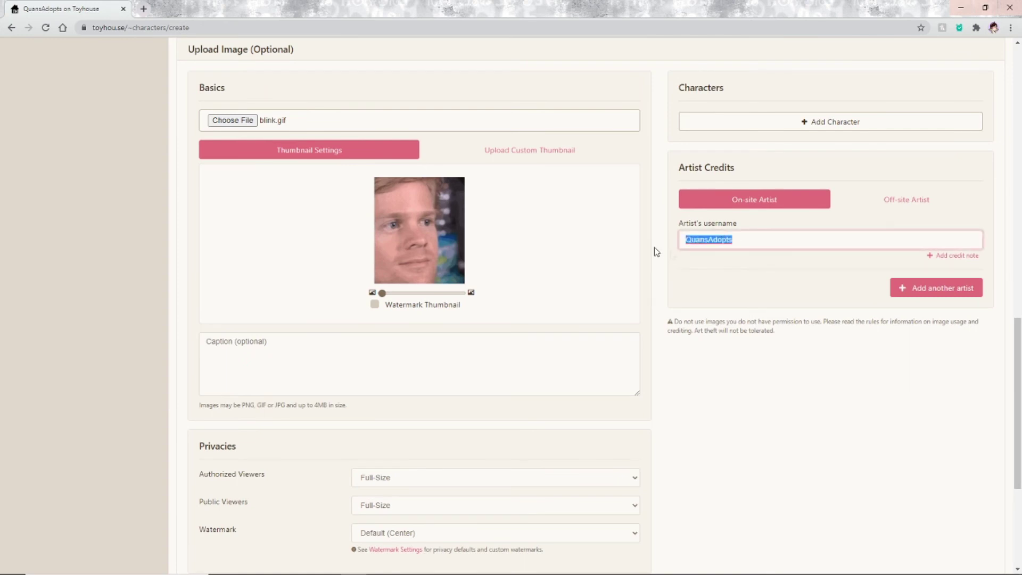
{"action": "left_click", "coordinate": [740, 239]}
{"action": "left_click_drag", "start_coordinate": [754, 239], "coordinate": [657, 251]}
{"action": "left_click", "coordinate": [740, 236]}
{"action": "double_click", "coordinate": [742, 234]}
{"action": "left_click", "coordinate": [911, 199]}
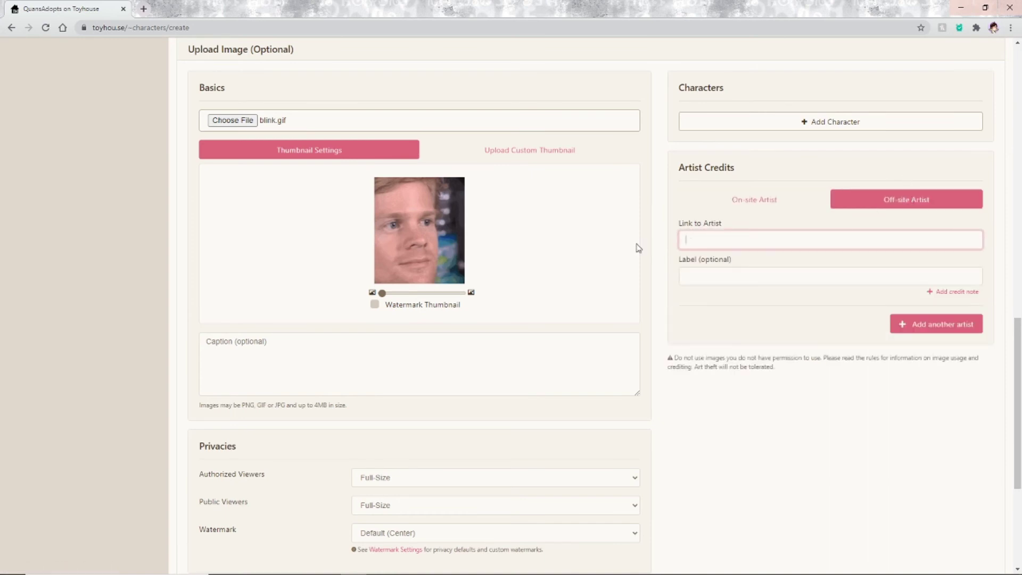
{"action": "left_click", "coordinate": [725, 276]}
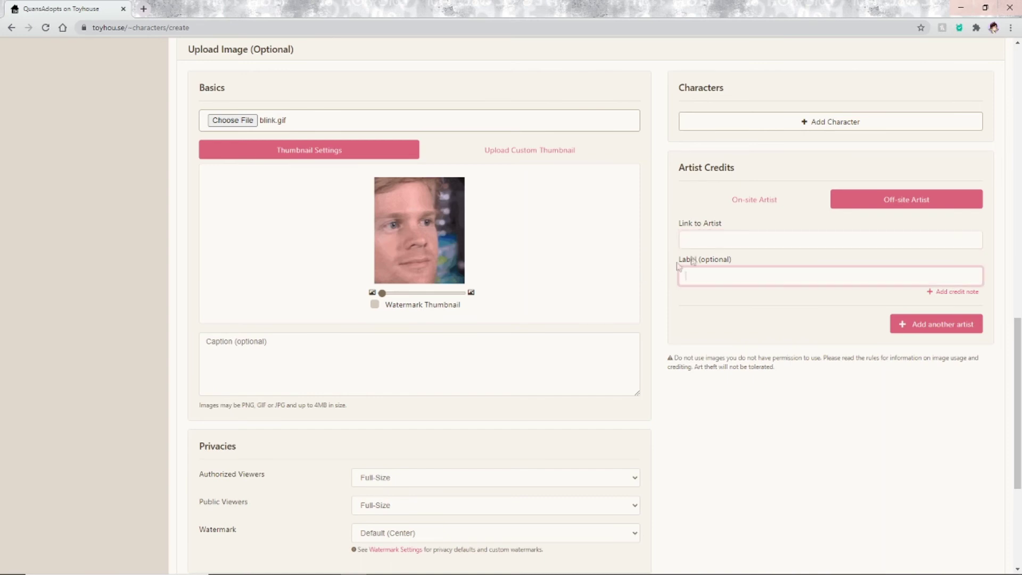
{"action": "left_click", "coordinate": [753, 202]}
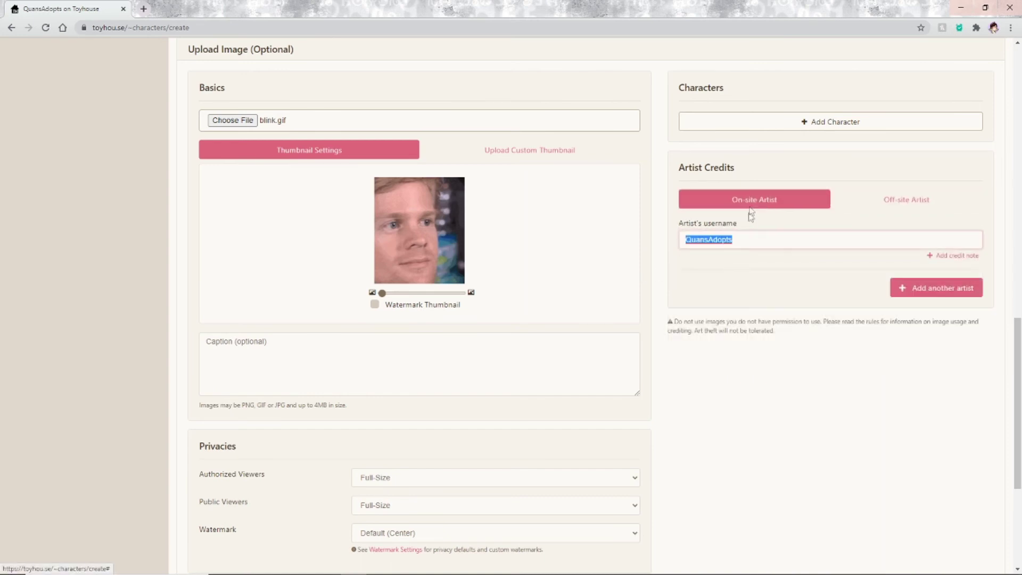
- Enter "Little description of Image!" as the caption of the uploaded image
{"action": "scroll", "coordinate": [552, 441], "scroll_direction": "down", "scroll_amount": 3}
{"action": "left_click", "coordinate": [369, 216]}
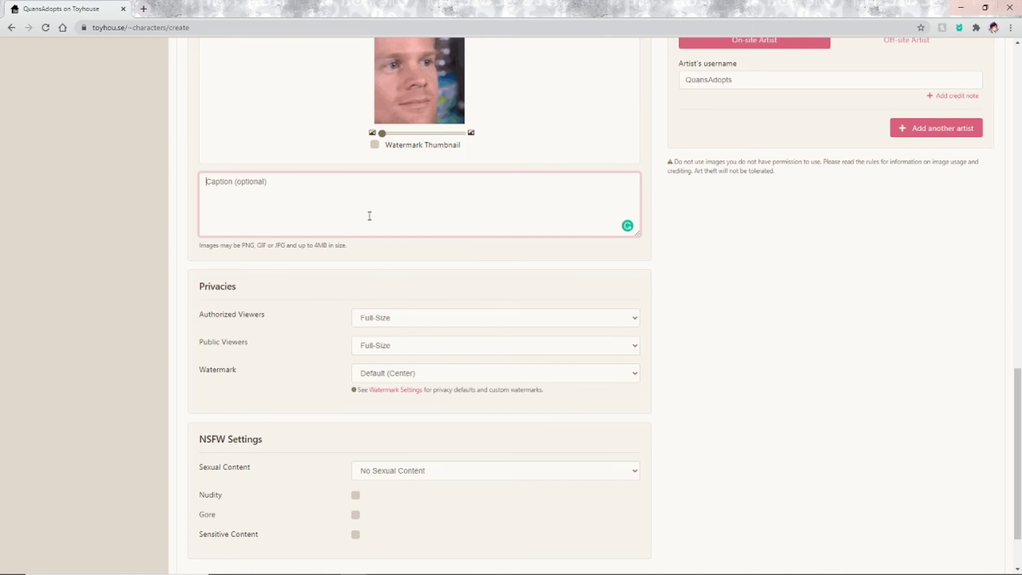
{"action": "type", "text": "Little description of Image!"}
- Set authorized viewers to Full-Size, public viewers to Watermarked and the watermark to Default (Center), and create the character
{"action": "scroll", "coordinate": [402, 222], "scroll_direction": "down", "scroll_amount": 2}
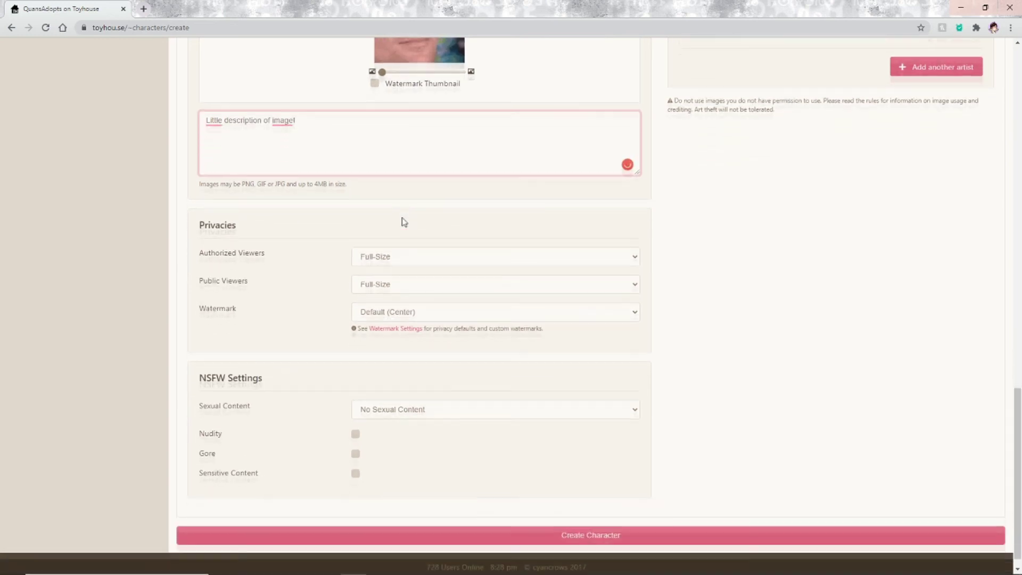
{"action": "left_click", "coordinate": [394, 245]}
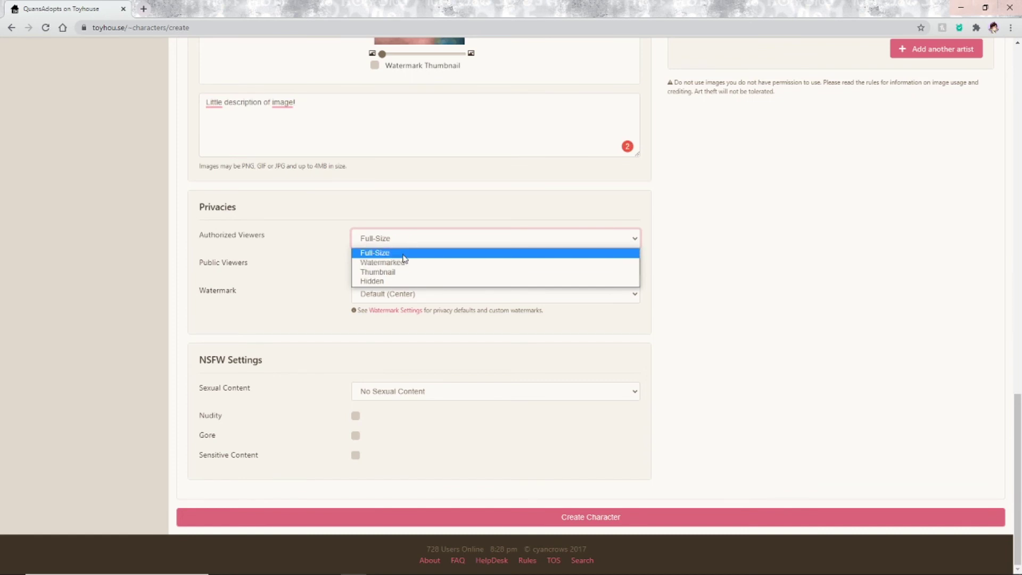
{"action": "left_click", "coordinate": [383, 253]}
{"action": "left_click", "coordinate": [376, 267]}
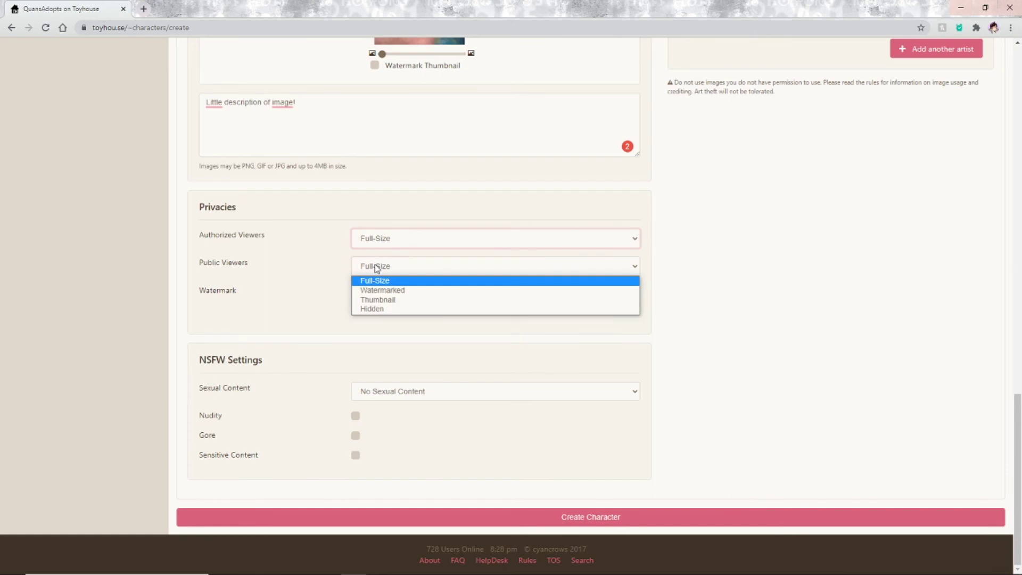
{"action": "left_click", "coordinate": [386, 291]}
{"action": "left_click", "coordinate": [416, 296]}
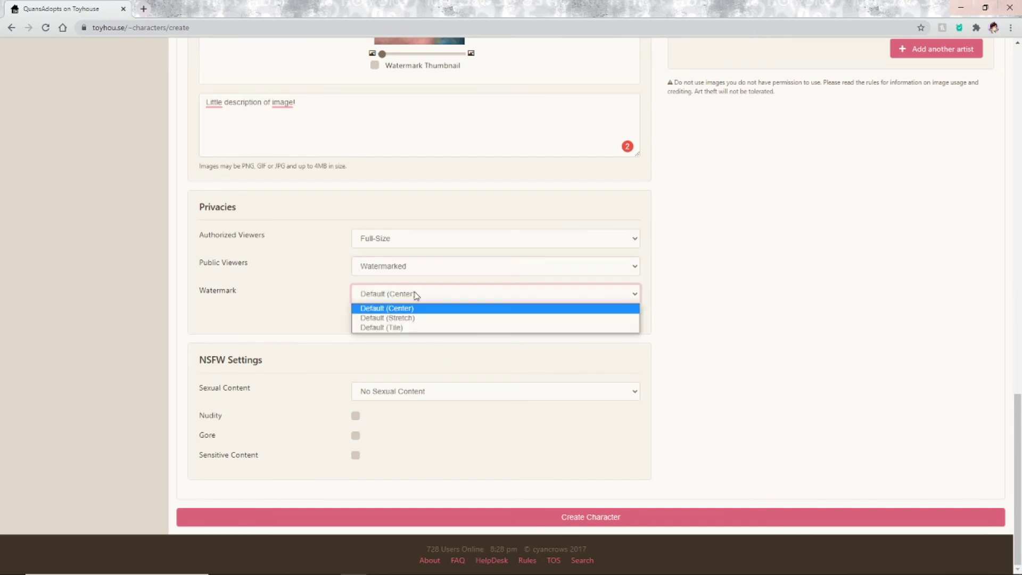
{"action": "left_click", "coordinate": [407, 308]}
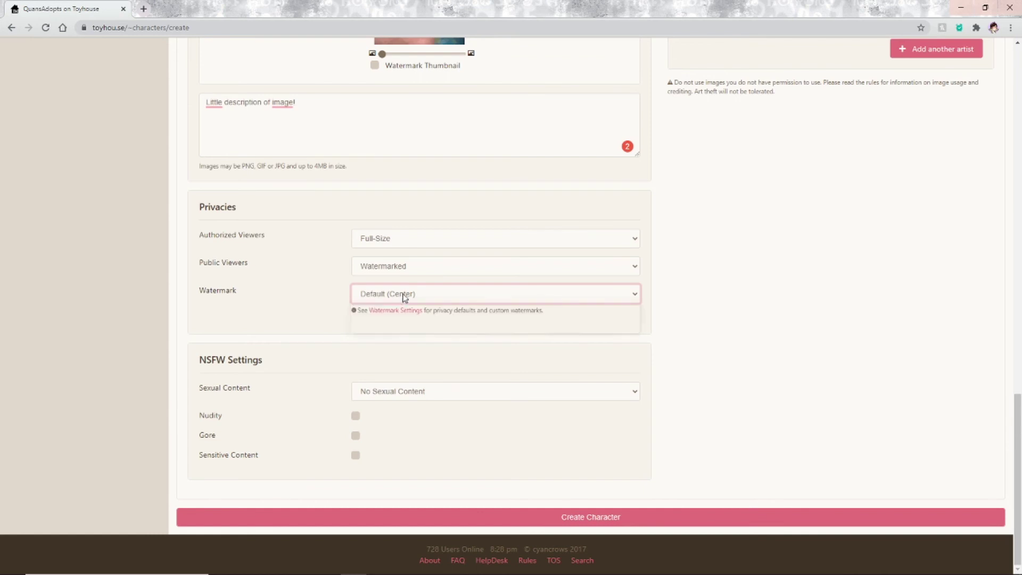
{"action": "left_click", "coordinate": [418, 518]}
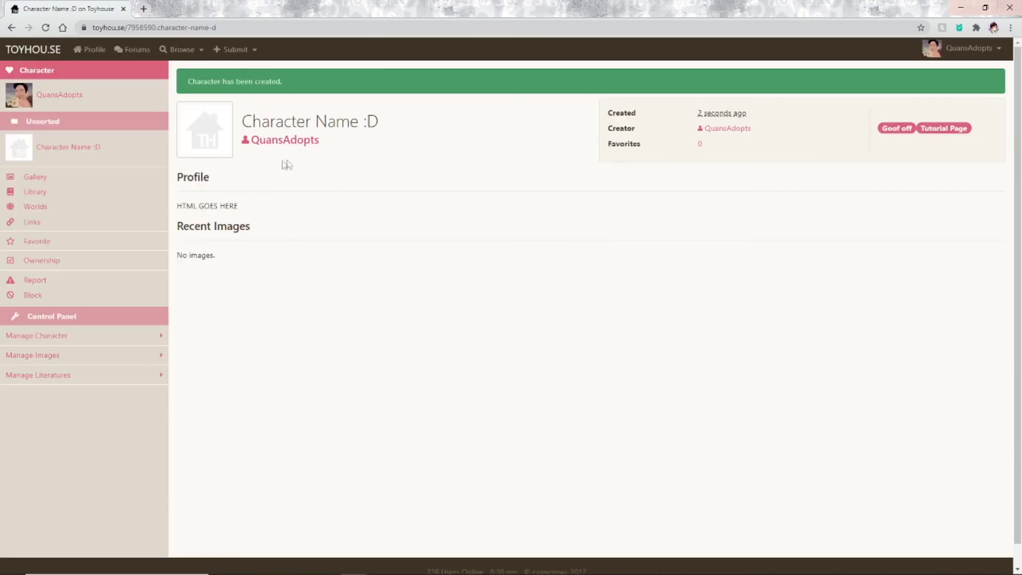
- Start an image upload for the new character with 9a4.jpg, add another character selector, and set the image as the character's avatar
{"action": "left_click", "coordinate": [71, 360]}
{"action": "left_click", "coordinate": [80, 380]}
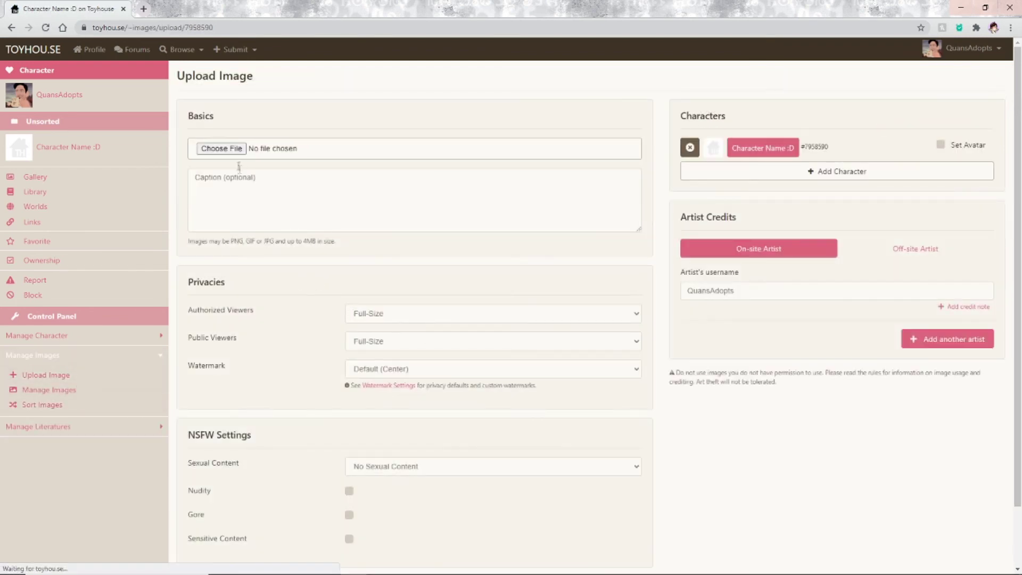
{"action": "left_click", "coordinate": [234, 159]}
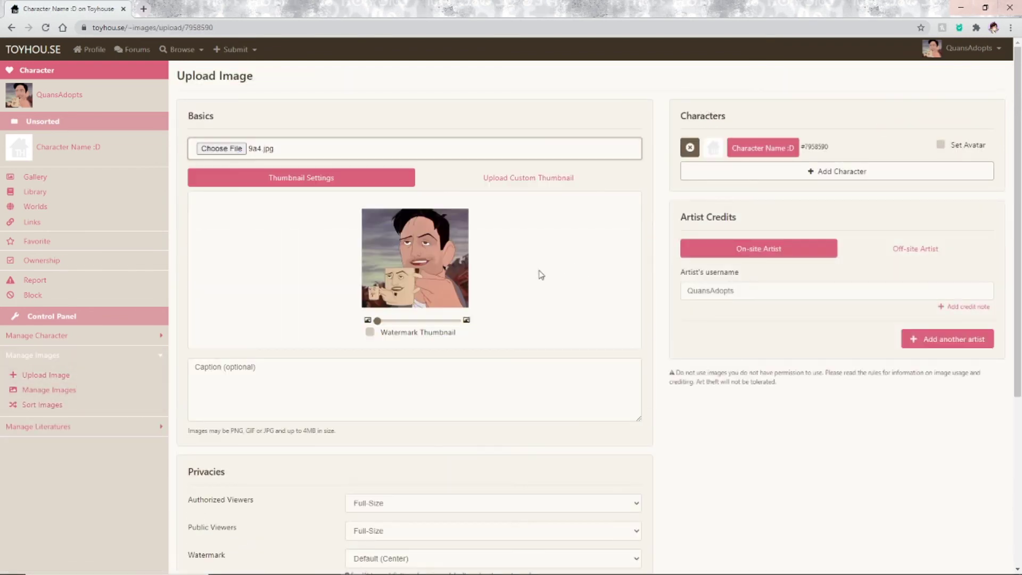
{"action": "left_click", "coordinate": [748, 172]}
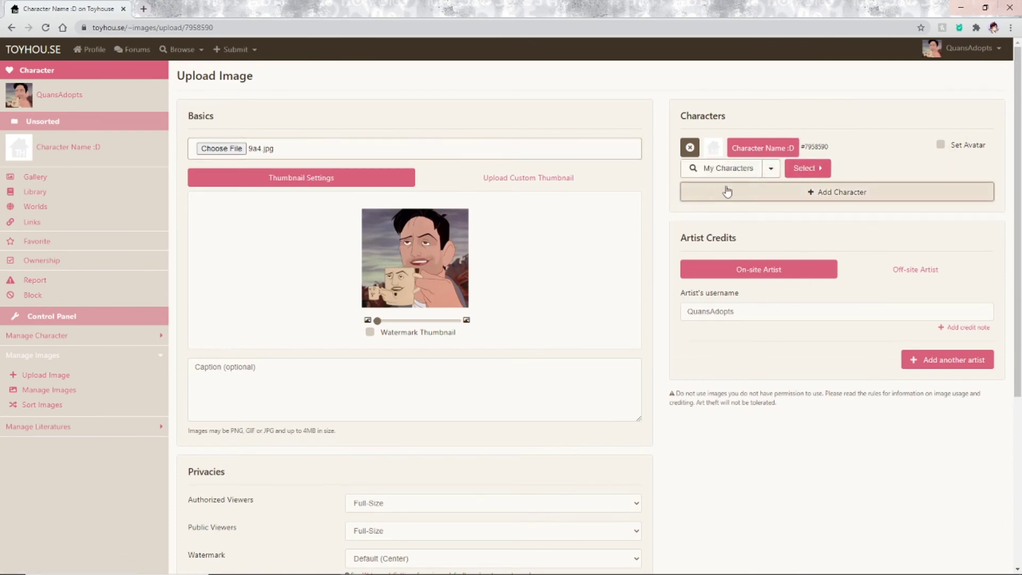
{"action": "left_click", "coordinate": [941, 144]}
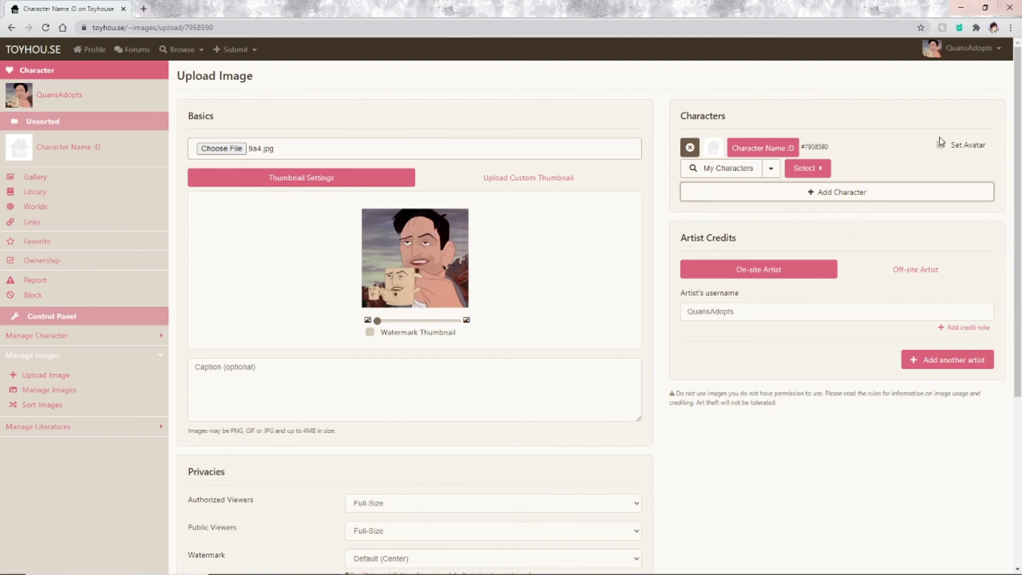
- Caption the 9a4.jpg image "Description!", correcting the misspelled word
{"action": "scroll", "coordinate": [689, 343], "scroll_direction": "down", "scroll_amount": 1}
{"action": "scroll", "coordinate": [689, 343], "scroll_direction": "down", "scroll_amount": 2}
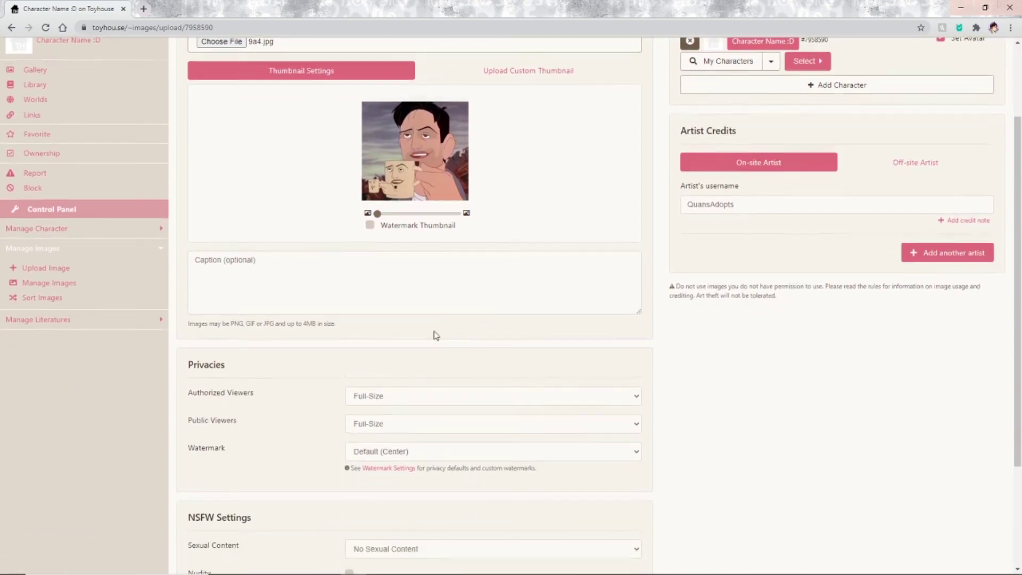
{"action": "scroll", "coordinate": [326, 194], "scroll_direction": "down", "scroll_amount": 2}
{"action": "left_click", "coordinate": [320, 185]}
{"action": "type", "text": "Descritpion"}
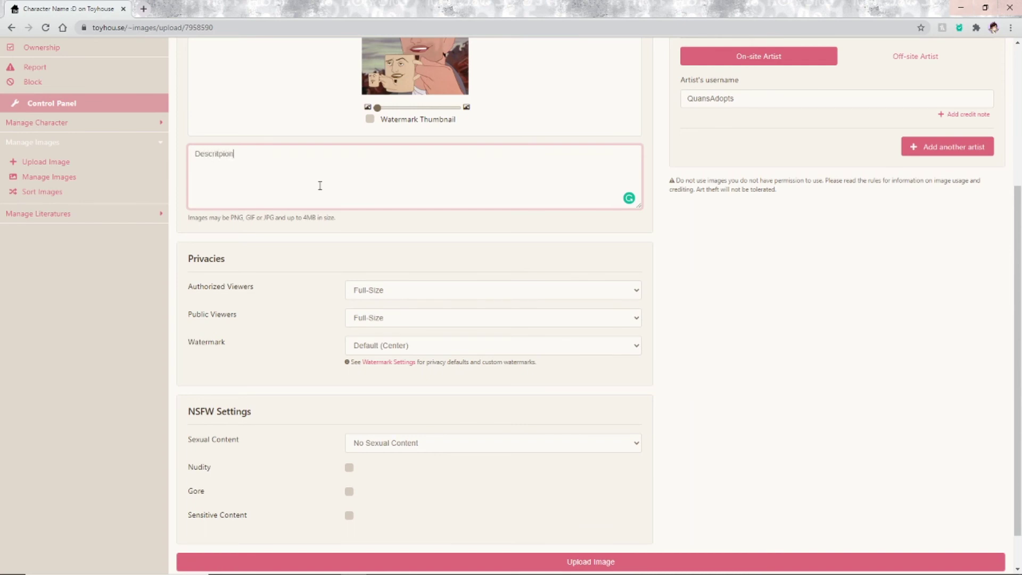
{"action": "mouse_move", "coordinate": [216, 154]}
{"action": "left_click", "coordinate": [229, 173]}
- Set the image's authorized viewers to Full-Size and public viewers to Watermarked, and upload the image
{"action": "scroll", "coordinate": [277, 416], "scroll_direction": "down", "scroll_amount": 1}
{"action": "left_click", "coordinate": [381, 248]}
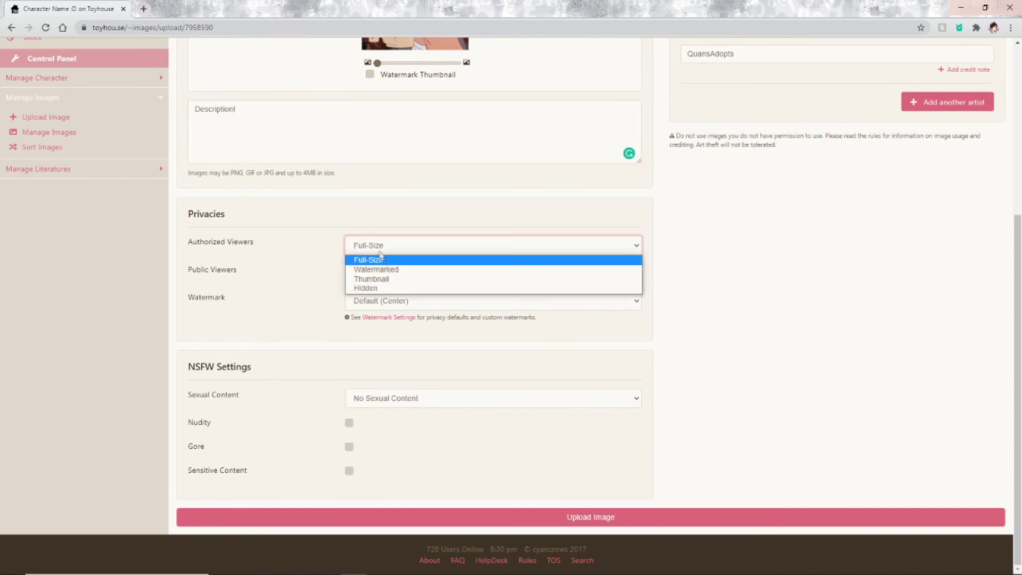
{"action": "left_click", "coordinate": [372, 259]}
{"action": "left_click", "coordinate": [378, 273]}
{"action": "left_click", "coordinate": [385, 298]}
{"action": "left_click", "coordinate": [413, 516]}
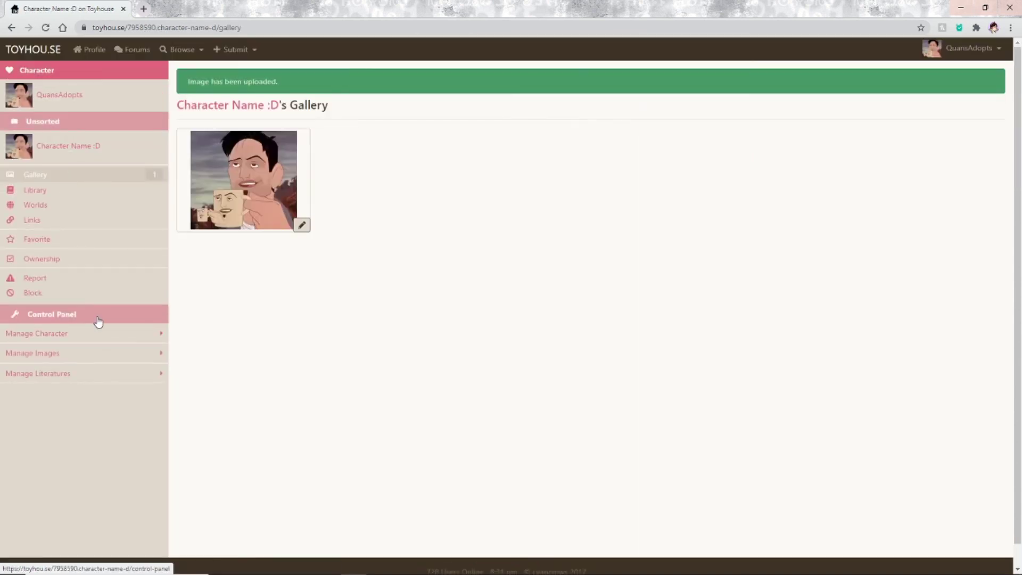
- Open the character's image management page and look over its visibility and content options
{"action": "left_click", "coordinate": [60, 337]}
{"action": "left_click", "coordinate": [69, 491]}
{"action": "scroll", "coordinate": [88, 455], "scroll_direction": "down", "scroll_amount": 2}
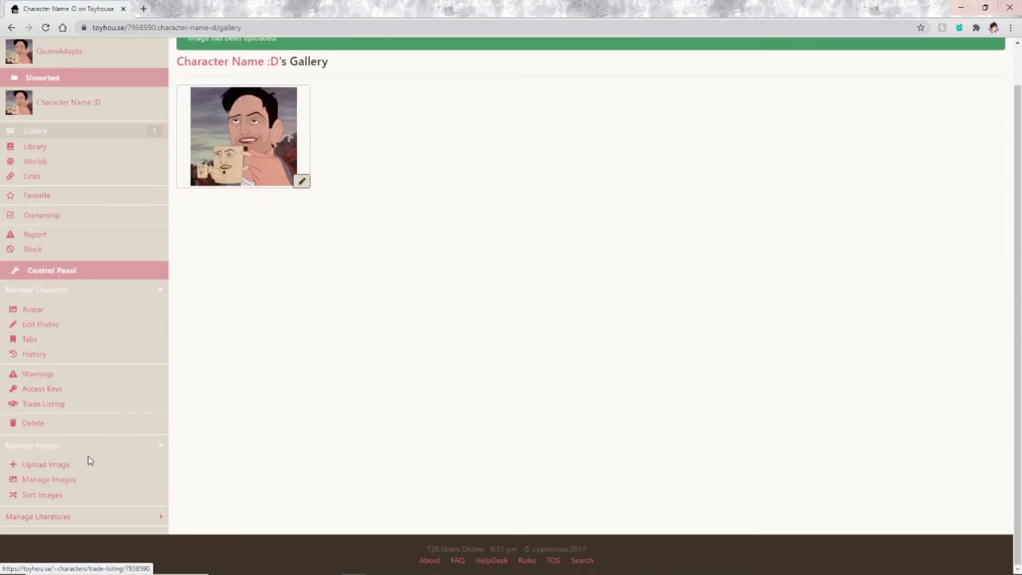
{"action": "left_click", "coordinate": [59, 481]}
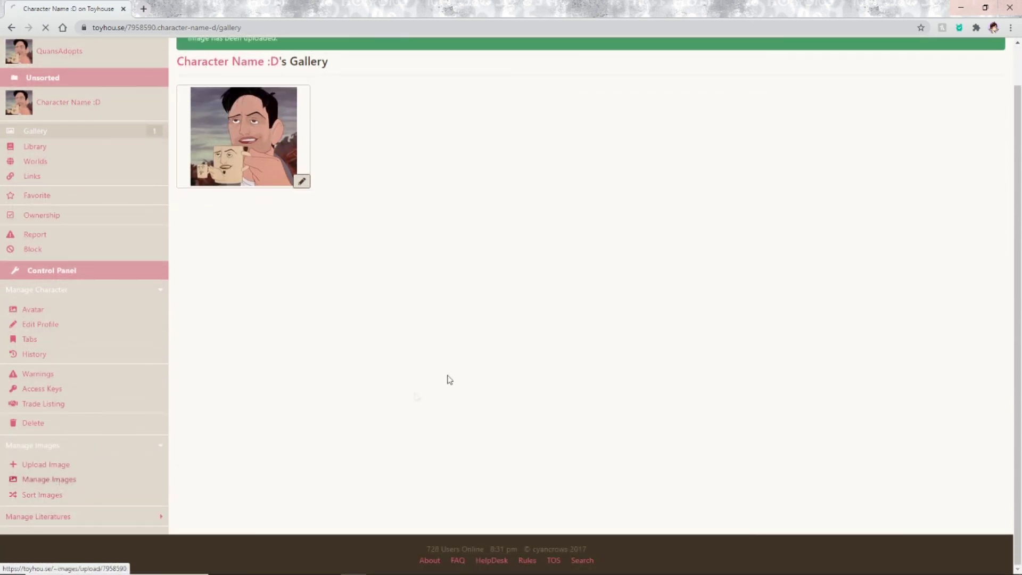
{"action": "left_click_drag", "start_coordinate": [315, 178], "coordinate": [178, 104]}
{"action": "left_click_drag", "start_coordinate": [266, 119], "coordinate": [637, 365]}
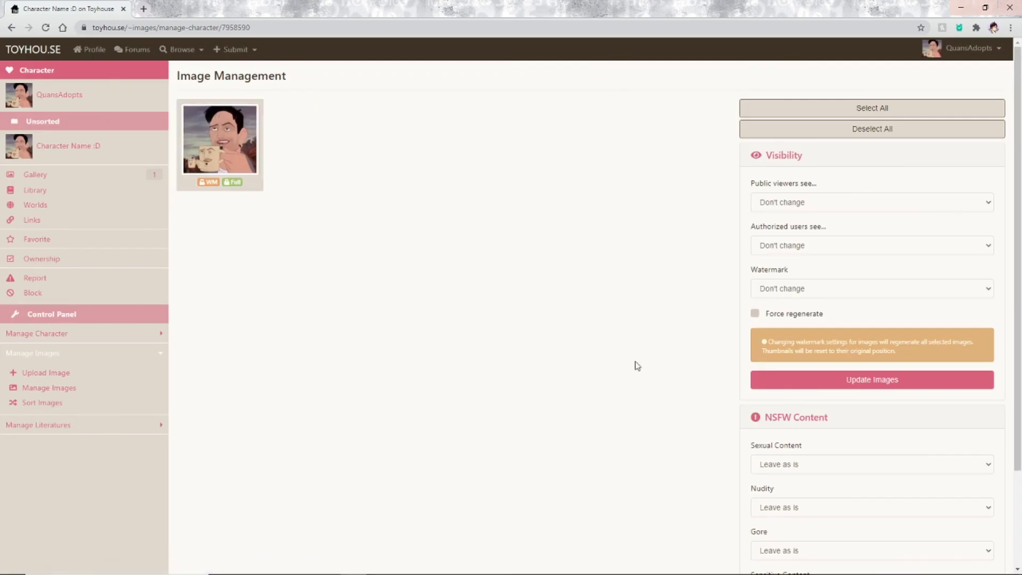
- Open the page for sorting the character's images and check the literature management options
{"action": "left_click", "coordinate": [61, 403]}
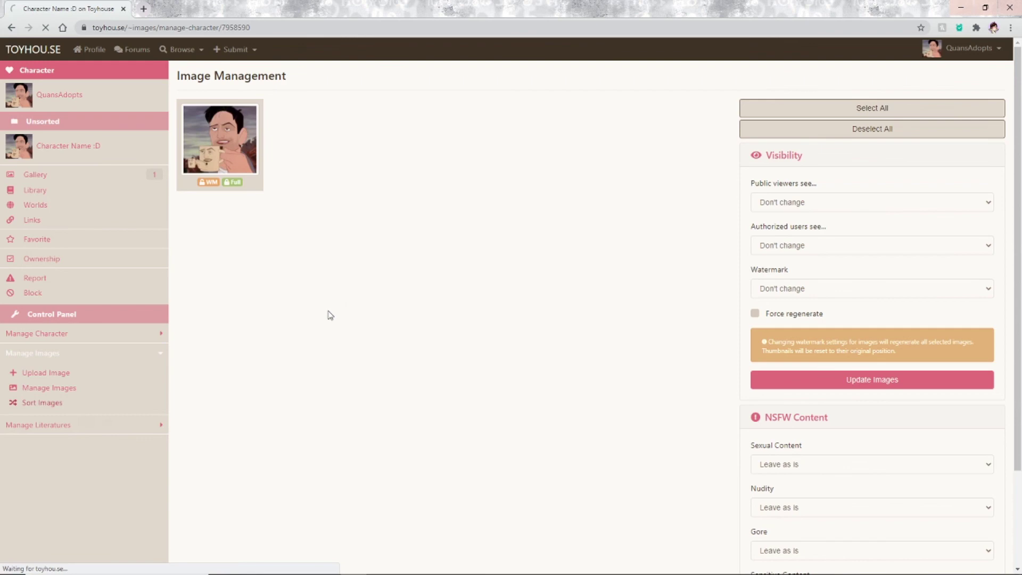
{"action": "mouse_move", "coordinate": [306, 178]}
{"action": "left_mouse_down"}
{"action": "mouse_move", "coordinate": [488, 238]}
{"action": "mouse_move", "coordinate": [342, 201]}
{"action": "mouse_move", "coordinate": [319, 181]}
{"action": "left_mouse_up"}
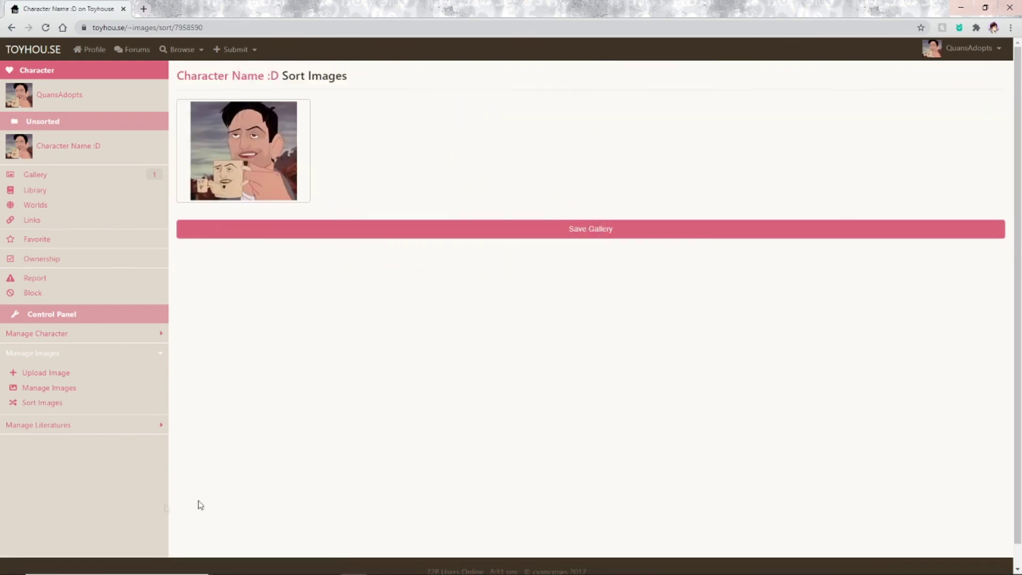
{"action": "left_click", "coordinate": [87, 424]}
{"action": "left_click", "coordinate": [72, 424]}
- Look over the character's profile editing form and open its tab management page
{"action": "left_click", "coordinate": [69, 337]}
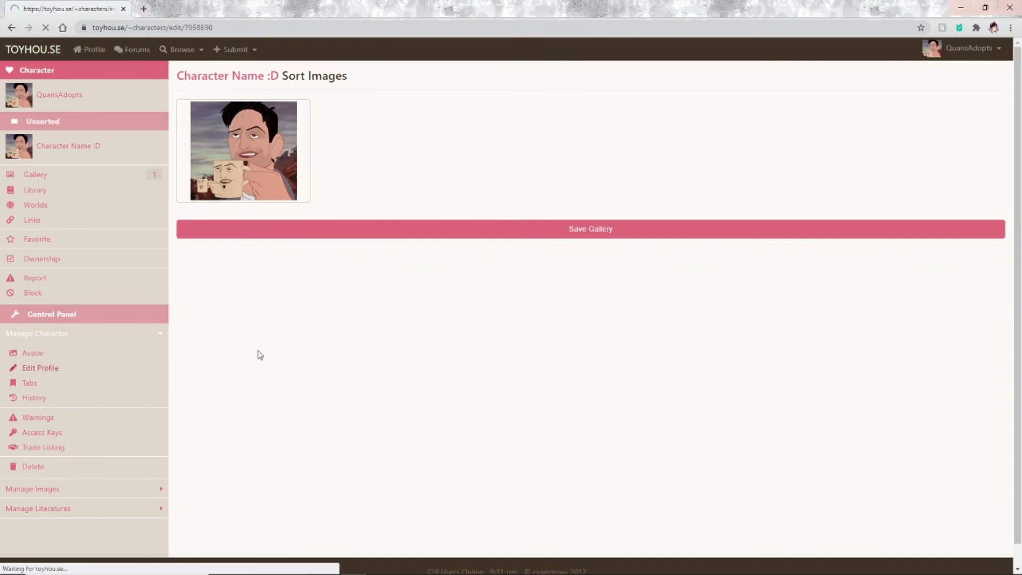
{"action": "scroll", "coordinate": [331, 334], "scroll_direction": "down", "scroll_amount": 1}
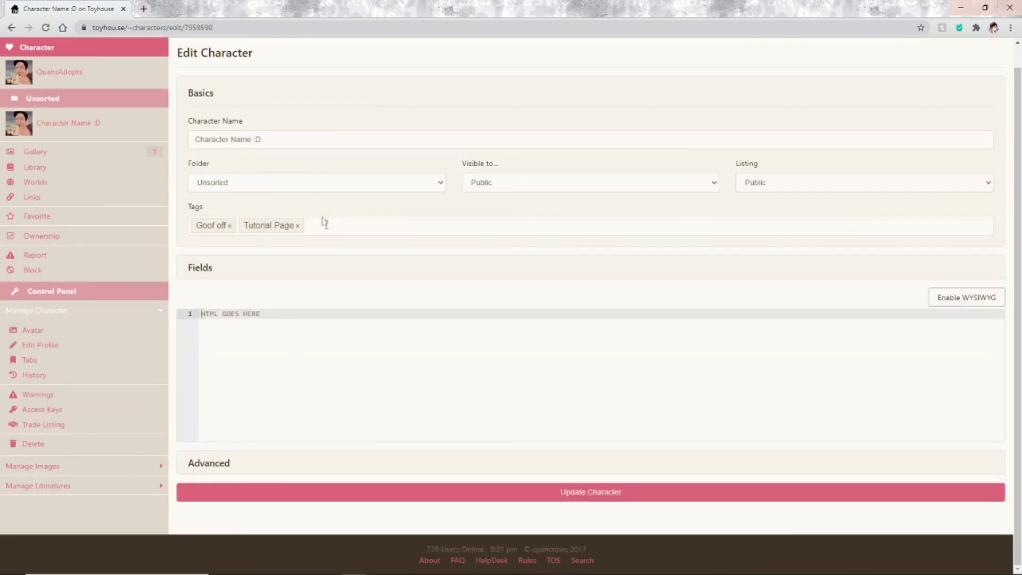
{"action": "left_click", "coordinate": [80, 366]}
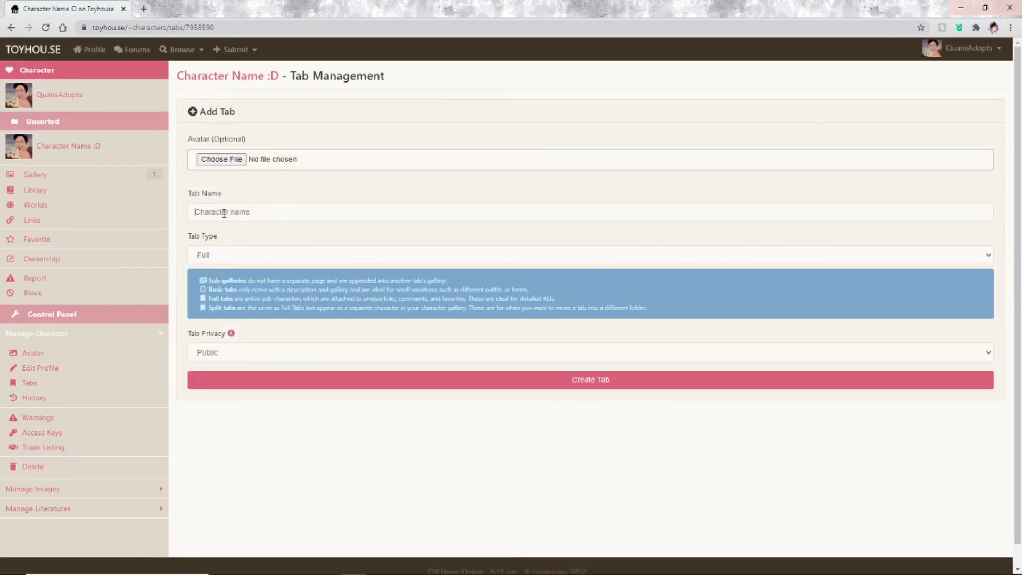
- Review the tab type options and their descriptions, and choose Sub-Gallery as the new tab's type
{"action": "left_click", "coordinate": [213, 257]}
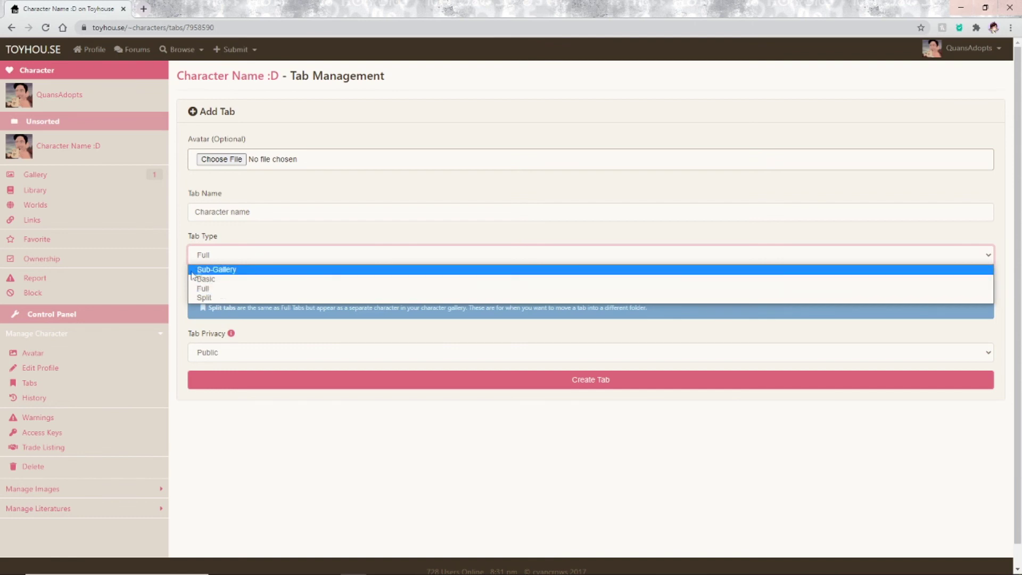
{"action": "left_click_drag", "start_coordinate": [236, 308], "coordinate": [376, 307]}
{"action": "left_click", "coordinate": [420, 300]}
{"action": "left_click_drag", "start_coordinate": [201, 280], "coordinate": [647, 309]}
{"action": "left_click", "coordinate": [284, 255]}
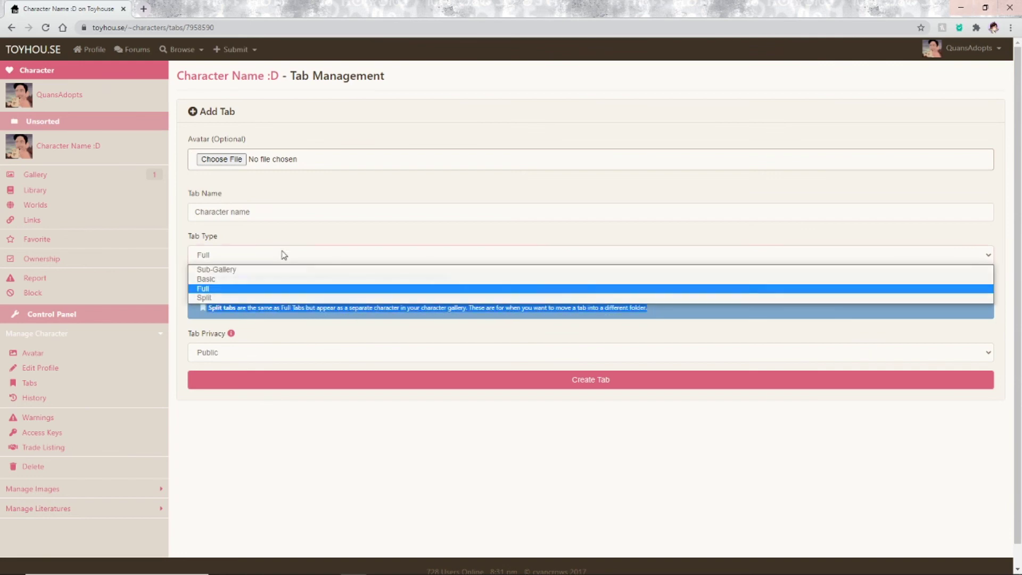
{"action": "left_click", "coordinate": [234, 269]}
{"action": "left_click", "coordinate": [312, 325]}
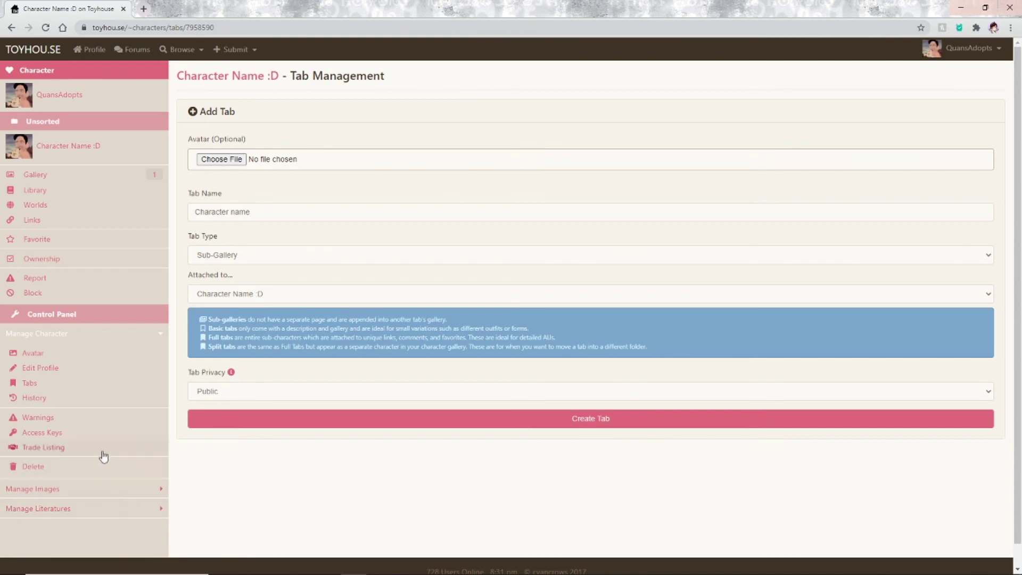
- Look over the character's content warnings, access keys and trade listing pages
{"action": "left_click", "coordinate": [76, 401]}
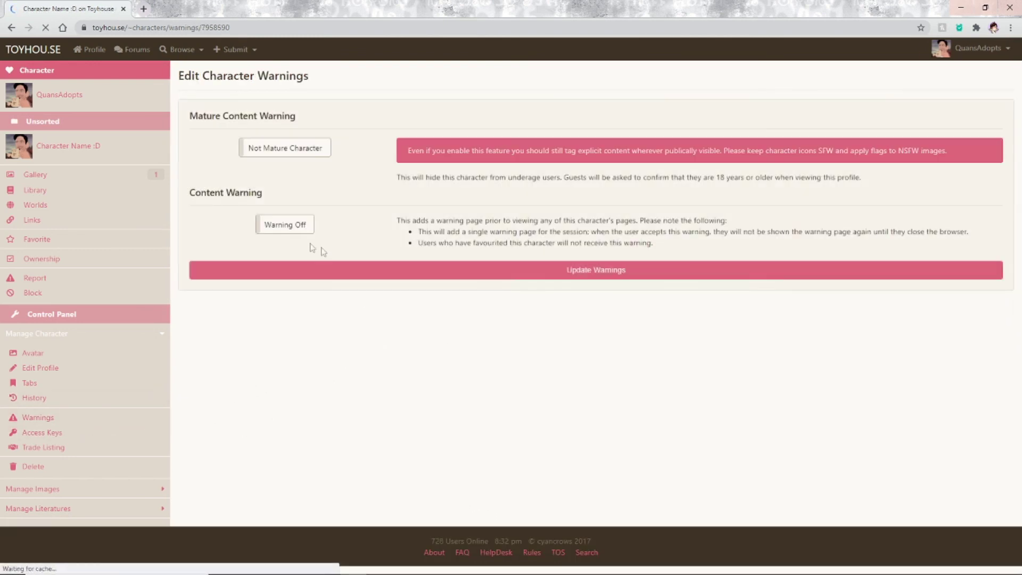
{"action": "left_click", "coordinate": [84, 433]}
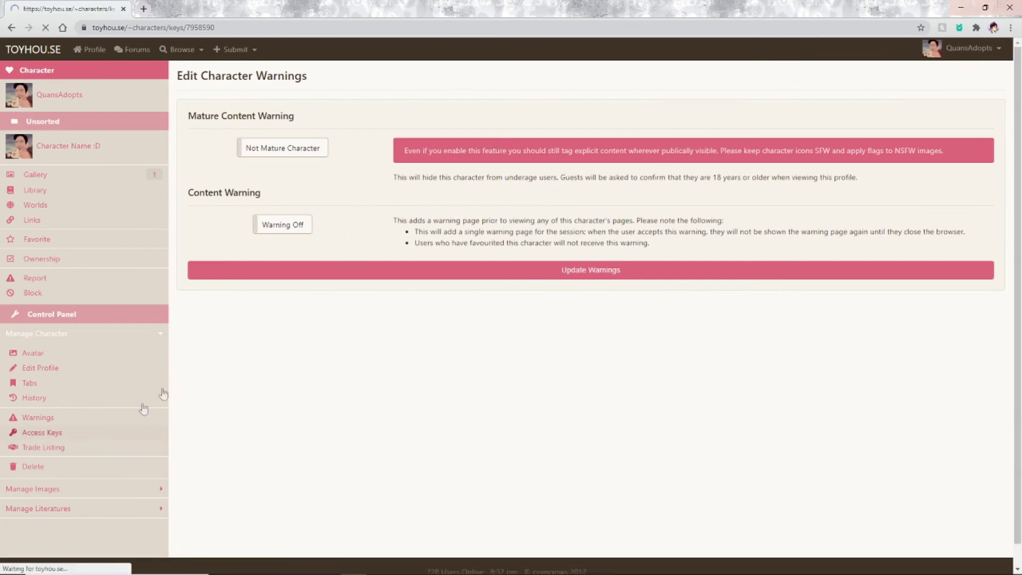
{"action": "left_click", "coordinate": [334, 119]}
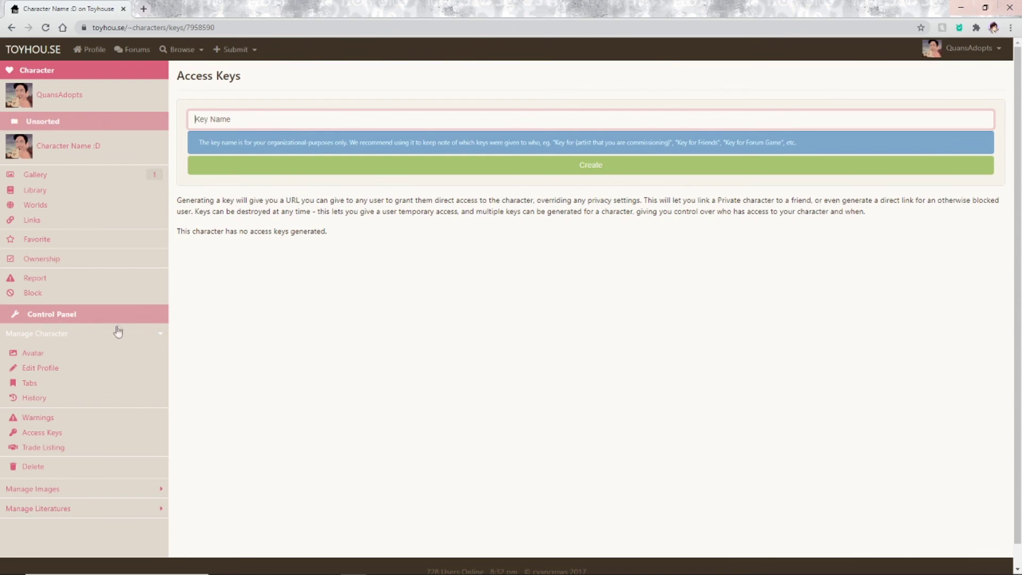
{"action": "left_click", "coordinate": [99, 448]}
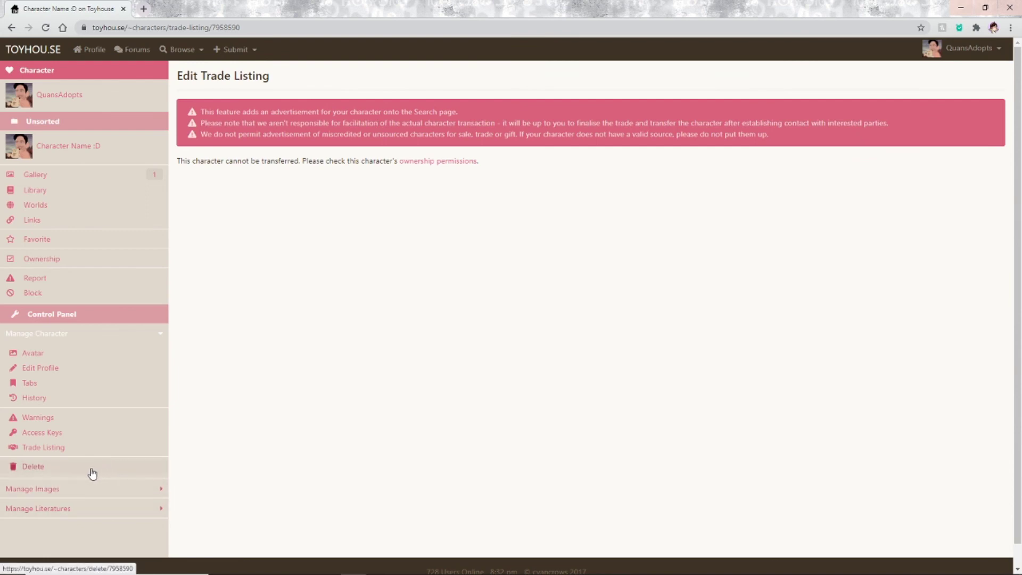
- Open the character's ownership page and review the character transfer form and the ownership log
{"action": "left_click", "coordinate": [57, 259]}
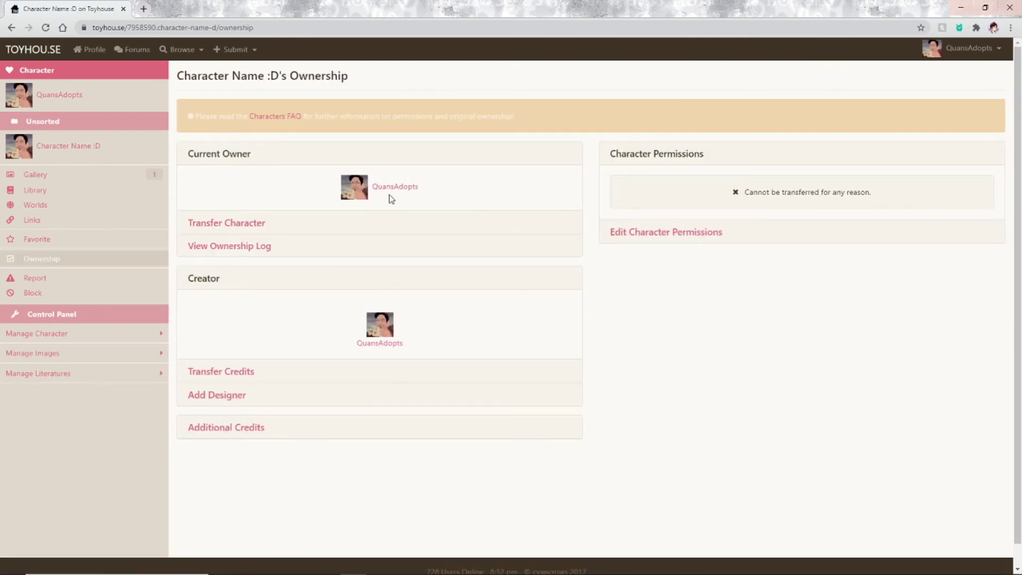
{"action": "left_click", "coordinate": [278, 223]}
{"action": "left_click", "coordinate": [219, 253]}
{"action": "left_click", "coordinate": [226, 281]}
{"action": "left_click", "coordinate": [304, 356]}
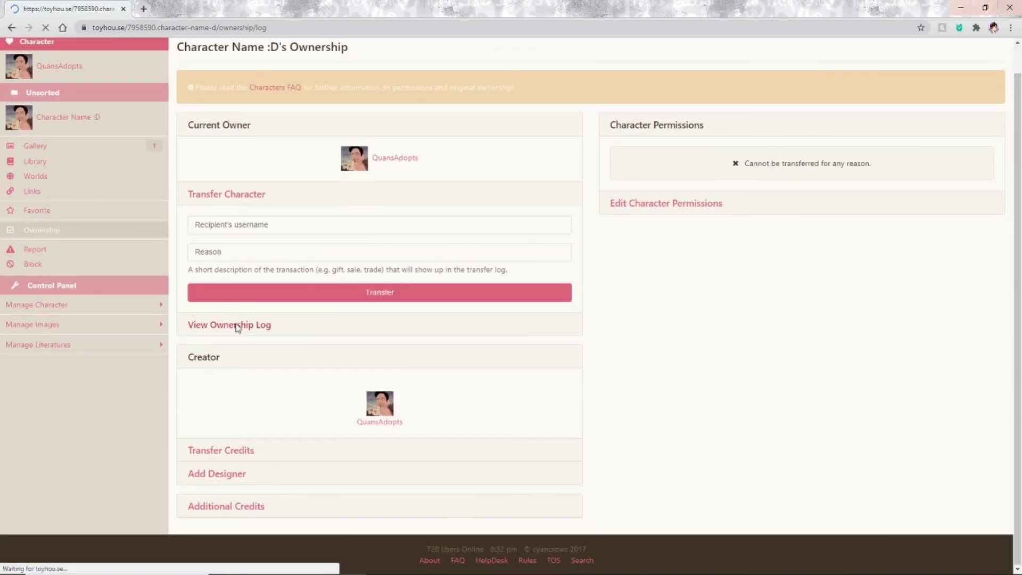
{"action": "left_click", "coordinate": [10, 27]}
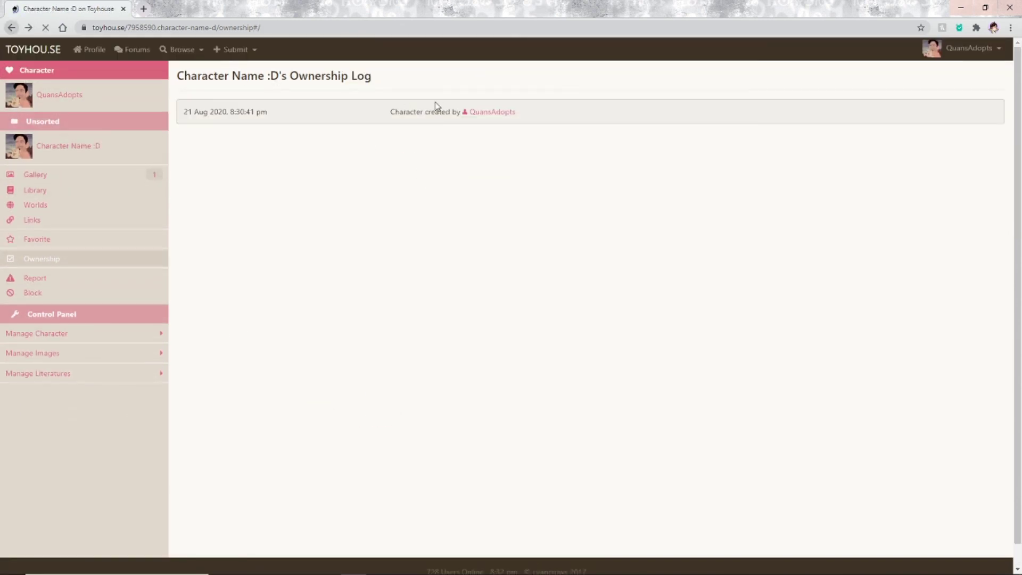
- Examine the options for transferring creator credits, adding a designer and writing additional credits
{"action": "left_click", "coordinate": [301, 376]}
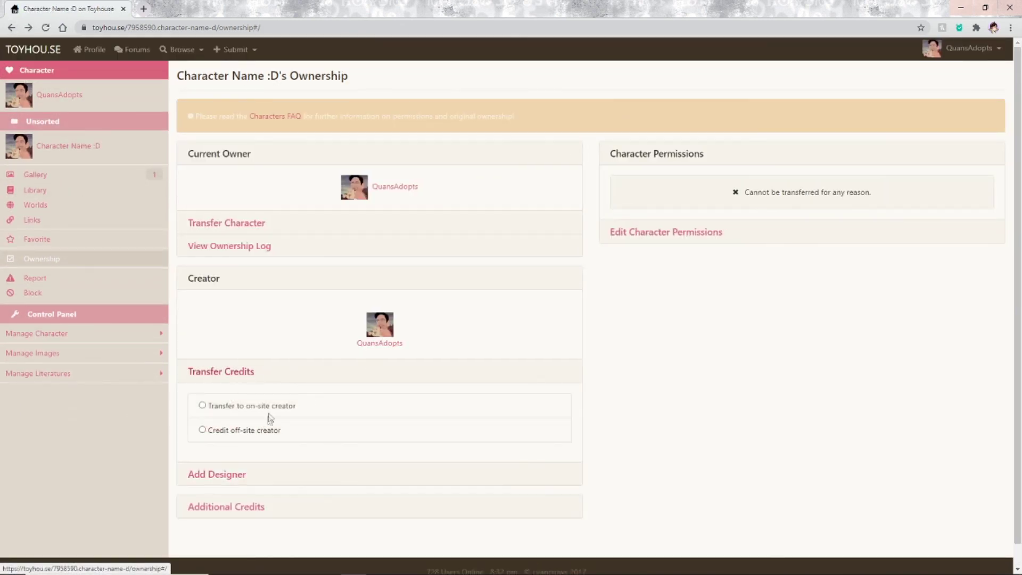
{"action": "left_click", "coordinate": [276, 474]}
{"action": "scroll", "coordinate": [292, 447], "scroll_direction": "down", "scroll_amount": 2}
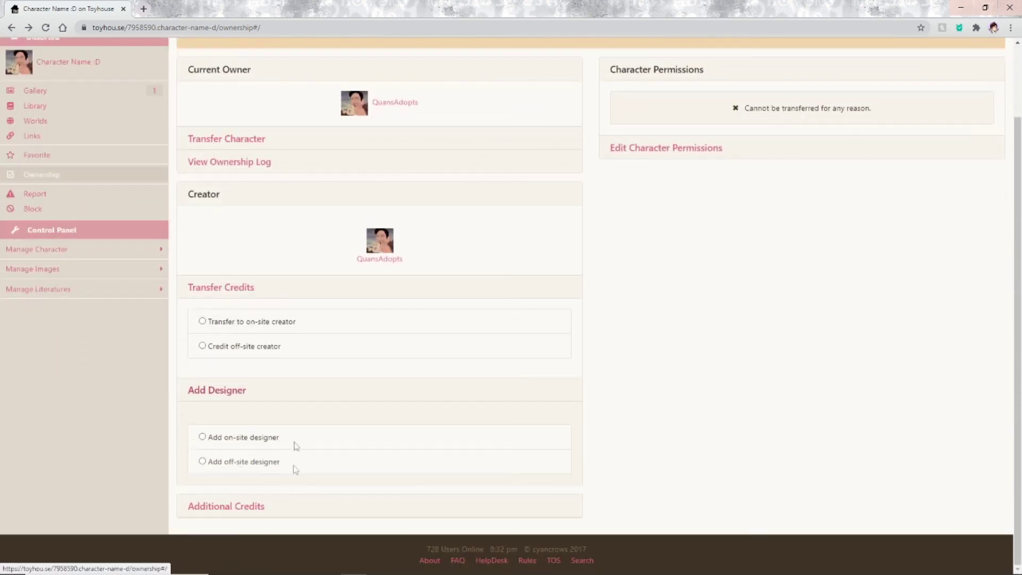
{"action": "left_click", "coordinate": [287, 515]}
{"action": "scroll", "coordinate": [298, 505], "scroll_direction": "down", "scroll_amount": 2}
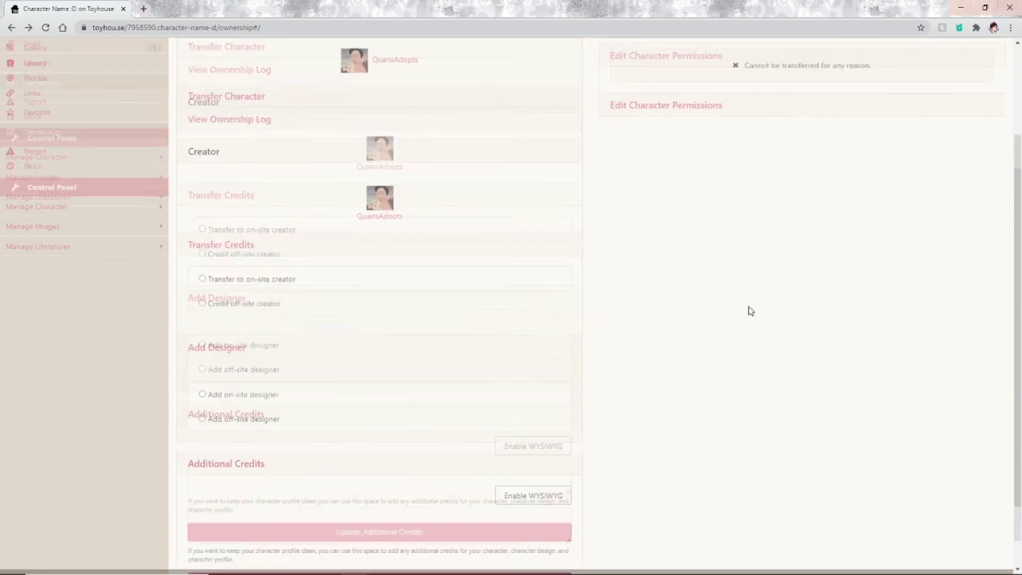
{"action": "scroll", "coordinate": [735, 287], "scroll_direction": "up", "scroll_amount": 3}
- Set the character's design tradeability to "Can regift or retrade" and update the permissions
{"action": "left_click", "coordinate": [703, 234]}
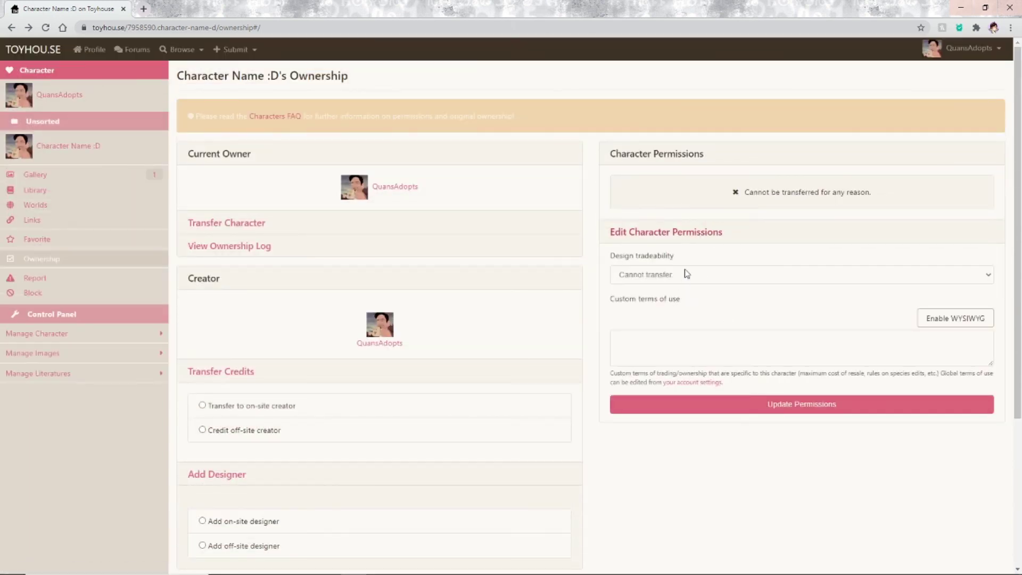
{"action": "left_click", "coordinate": [687, 274]}
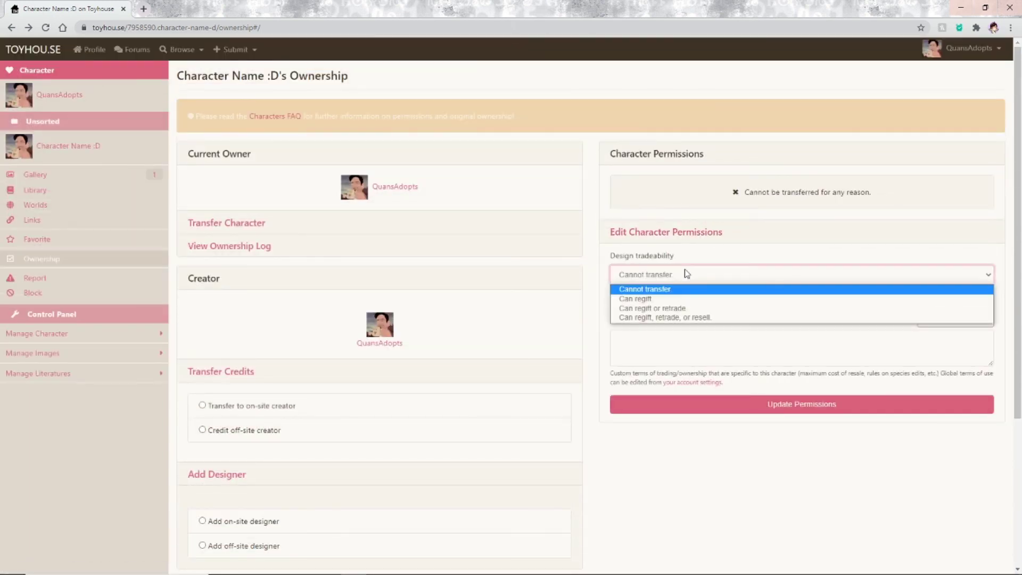
{"action": "left_click", "coordinate": [672, 309]}
{"action": "left_click", "coordinate": [685, 410]}
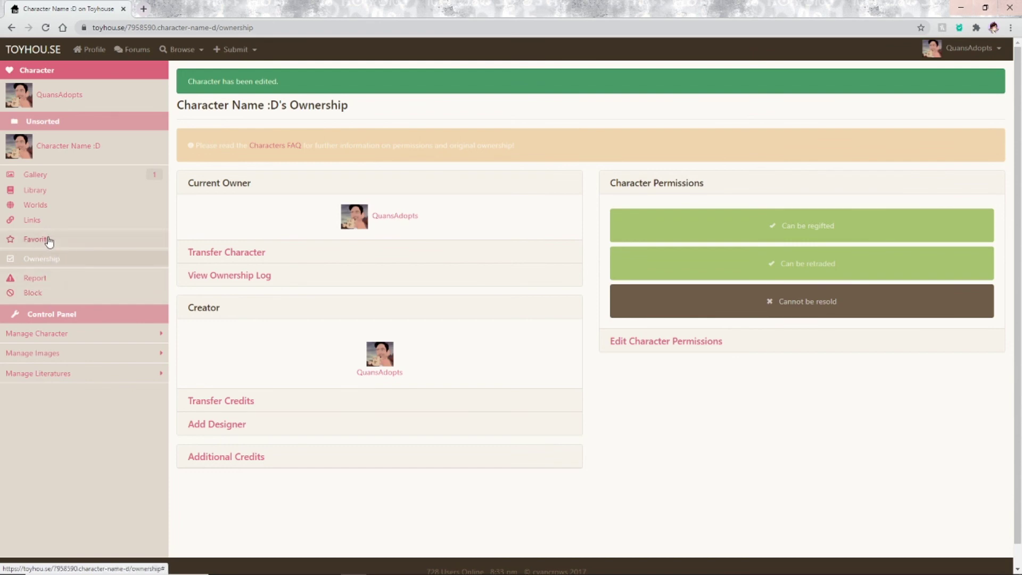
- View the character's Worlds and Links pages and return to the account profile
{"action": "left_click", "coordinate": [59, 197]}
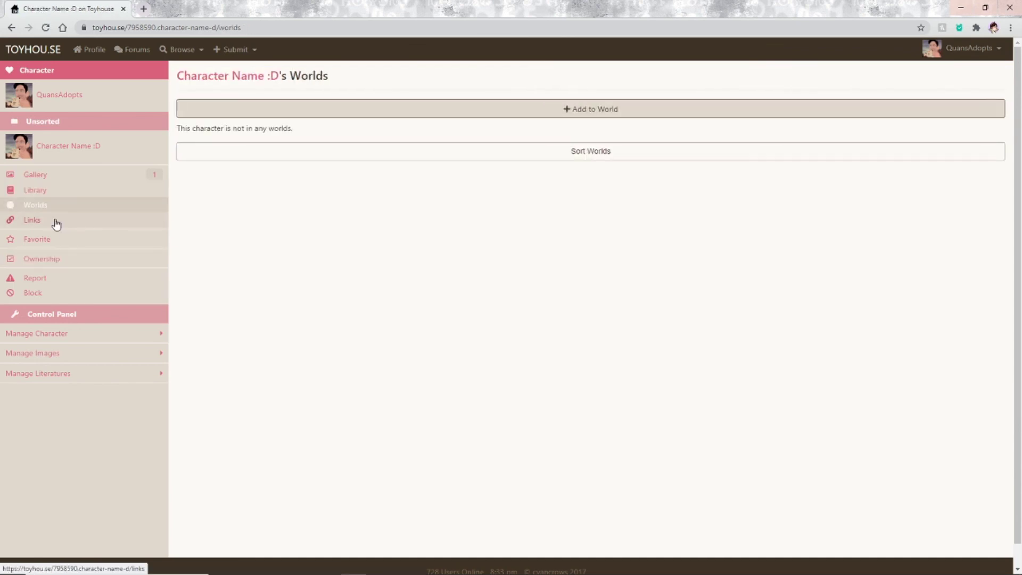
{"action": "left_click", "coordinate": [57, 224]}
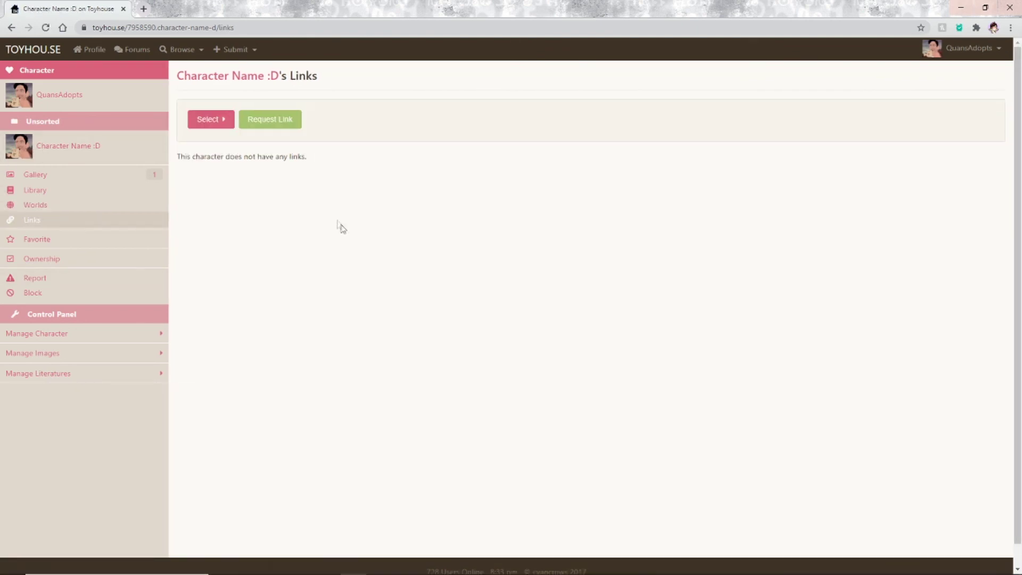
{"action": "left_click", "coordinate": [80, 50]}
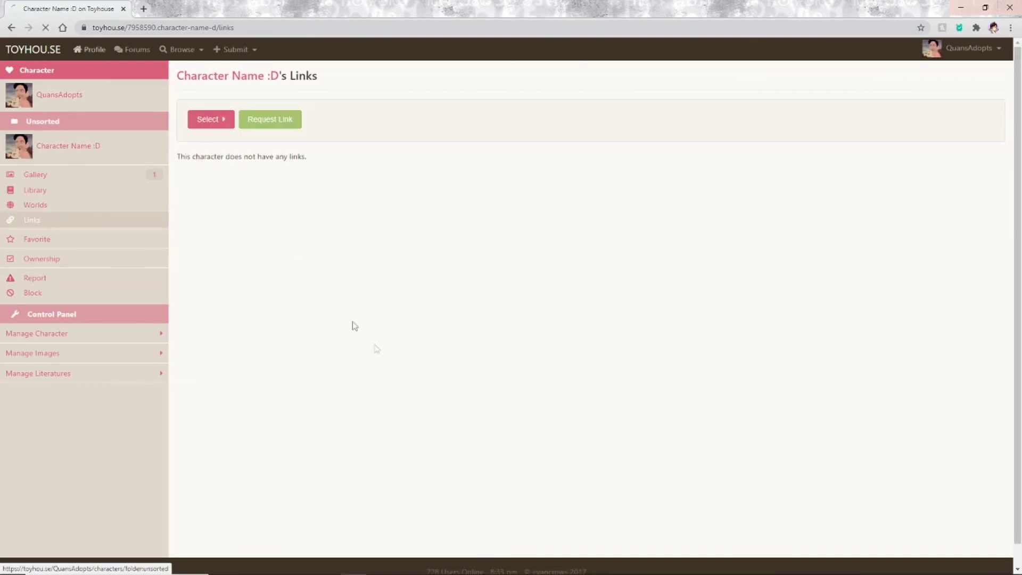
- Open the account's character list and view the Adopts I Made and Adopts for Rehome folders
{"action": "left_click", "coordinate": [49, 140]}
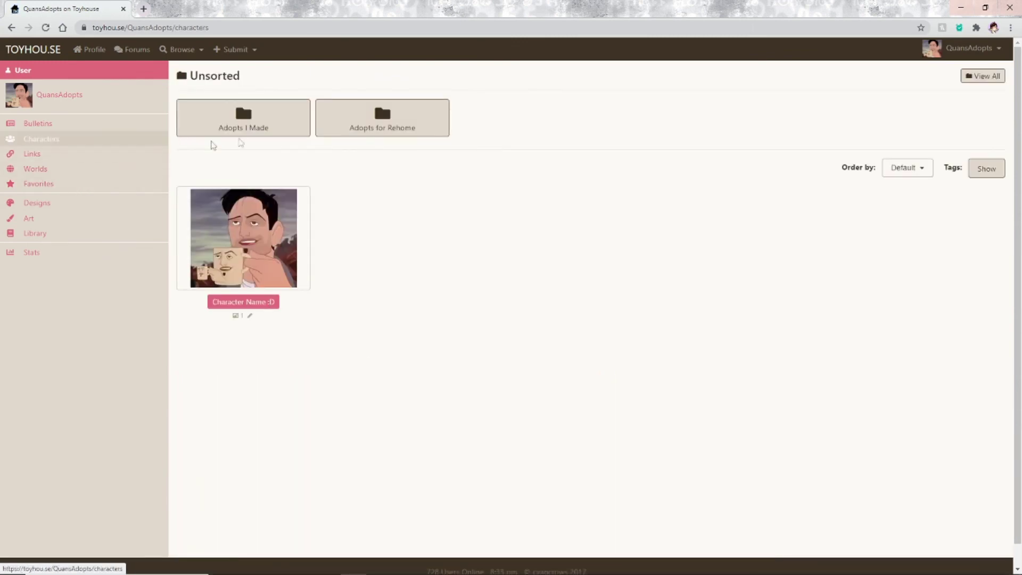
{"action": "left_click", "coordinate": [246, 125]}
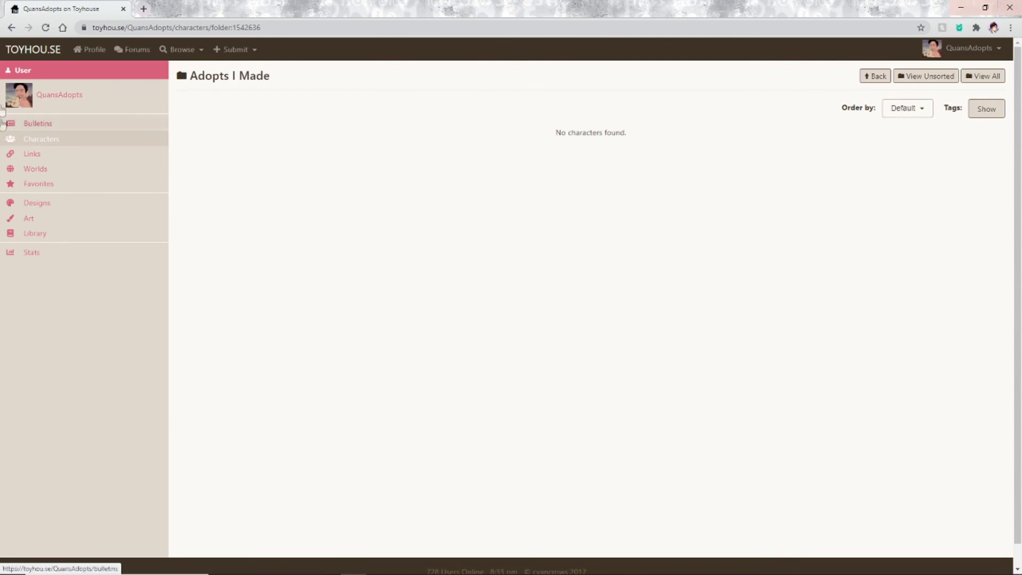
{"action": "left_click", "coordinate": [11, 27]}
{"action": "left_click", "coordinate": [419, 131]}
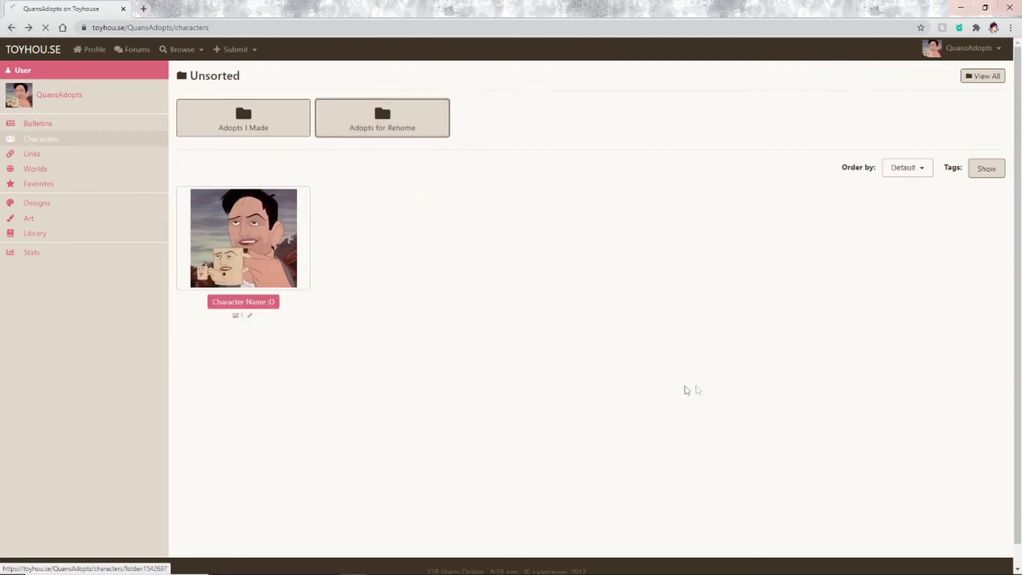
{"action": "left_click", "coordinate": [10, 28]}
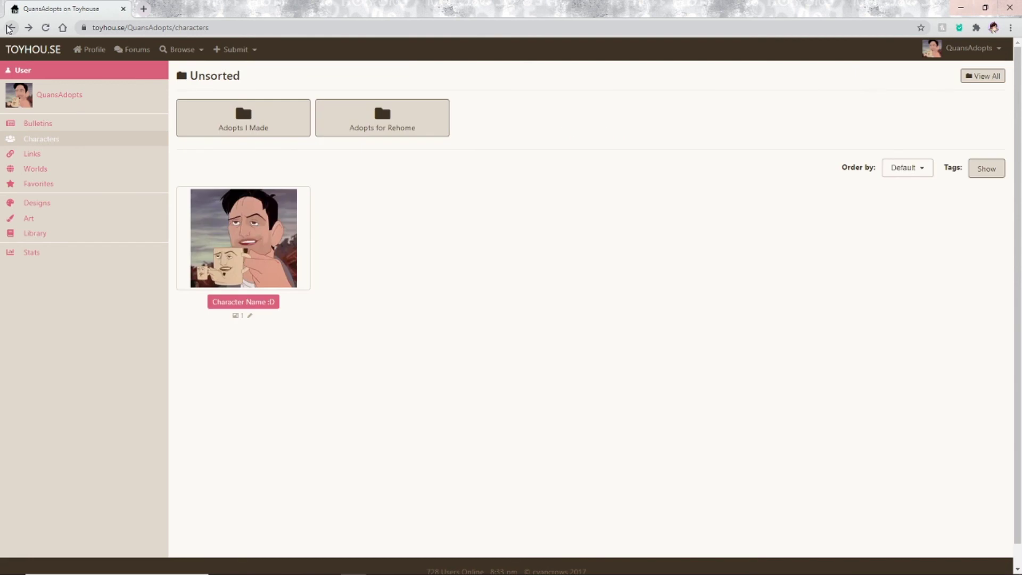
- Check the account's management options and open the account's profile page
{"action": "left_click", "coordinate": [983, 49]}
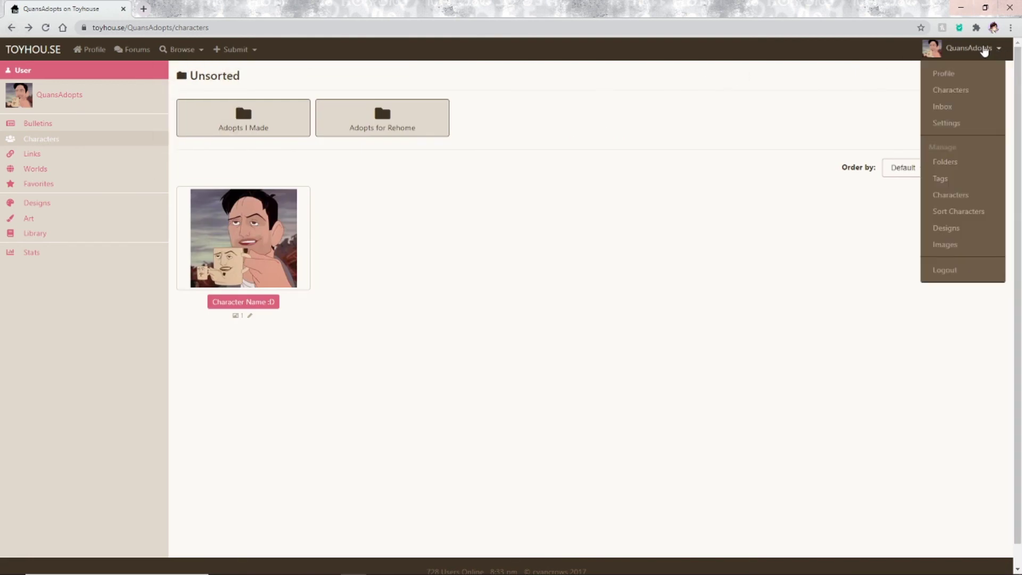
{"action": "left_click", "coordinate": [983, 49]}
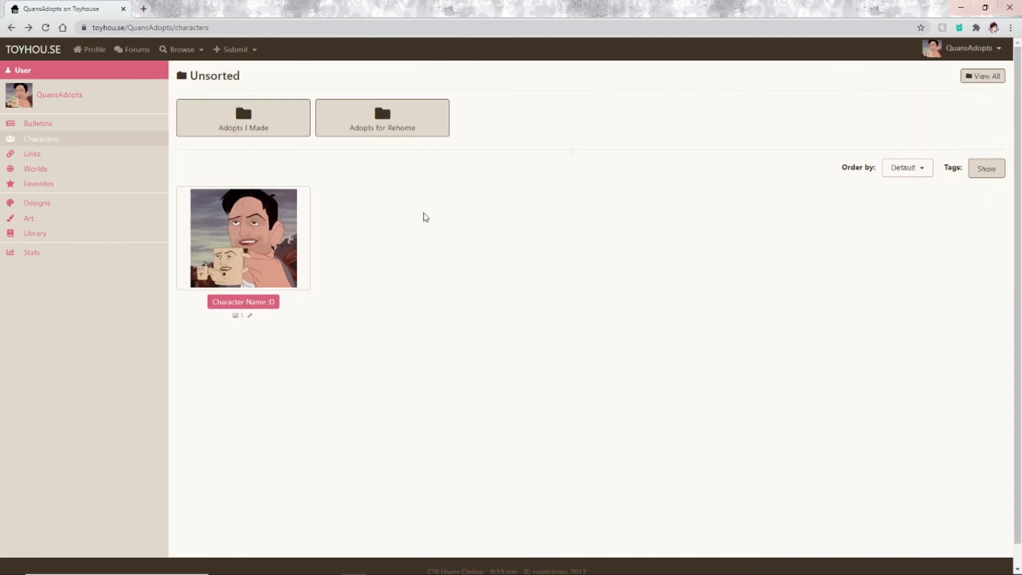
{"action": "left_click", "coordinate": [101, 49]}
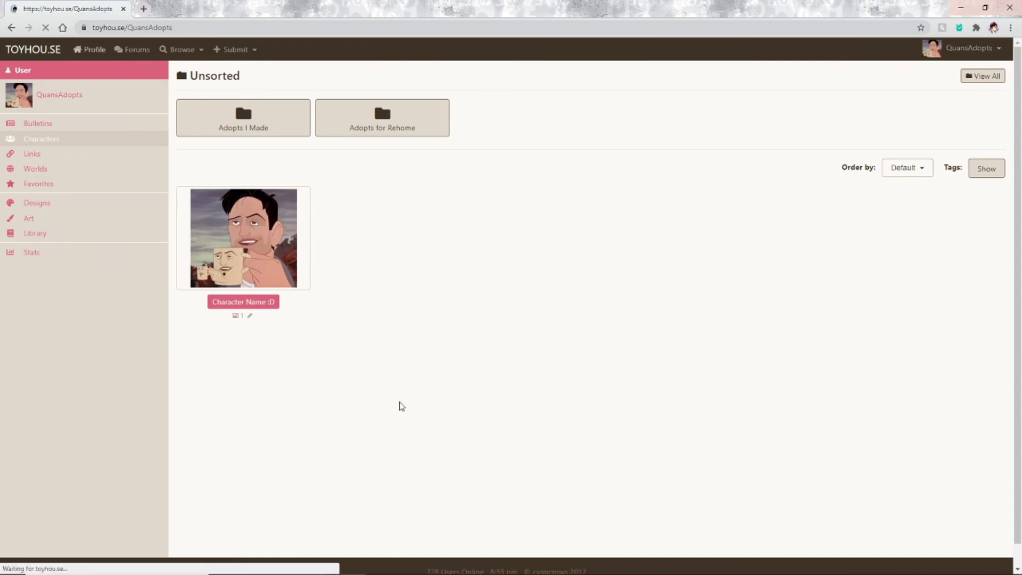